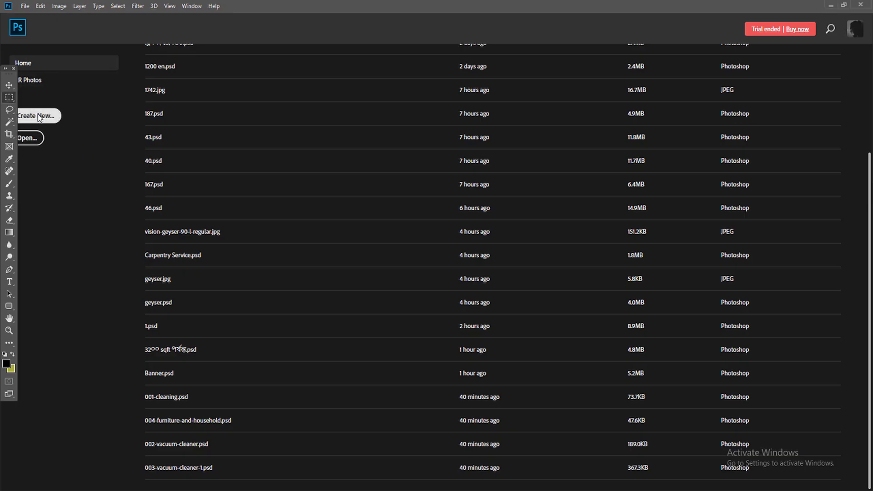
# - Create a blank A4 document (210 × 297 mm, 300 ppi) from the Print presets
pyautogui.click(39, 117)
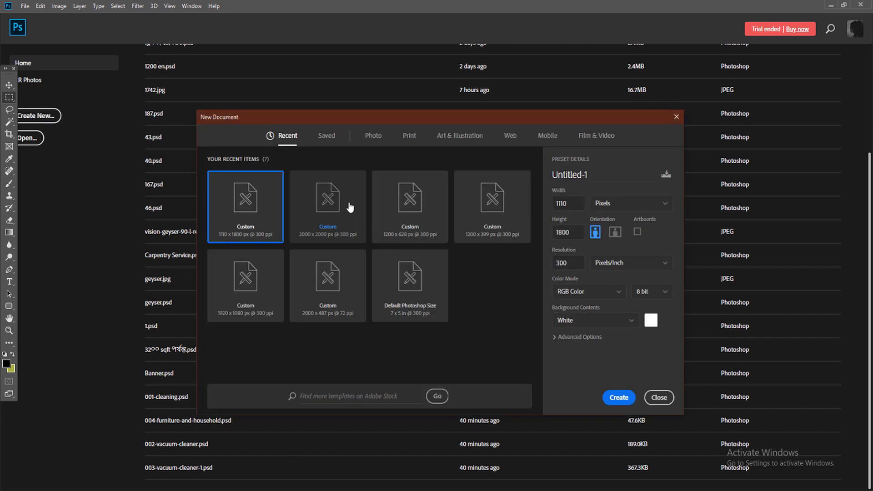
pyautogui.click(376, 141)
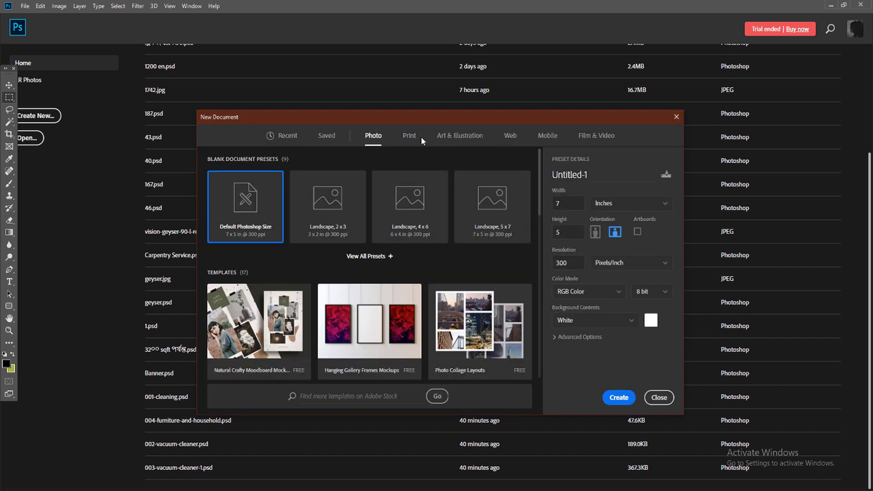
pyautogui.click(410, 136)
pyautogui.click(483, 219)
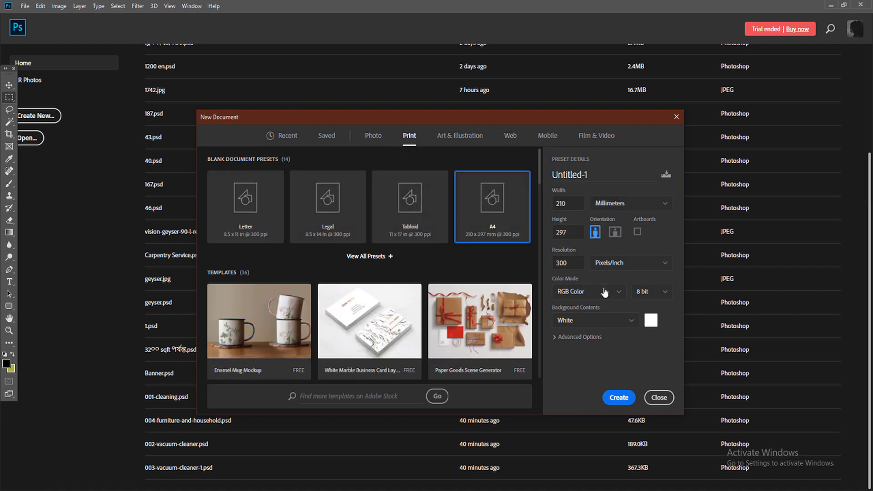
pyautogui.click(627, 402)
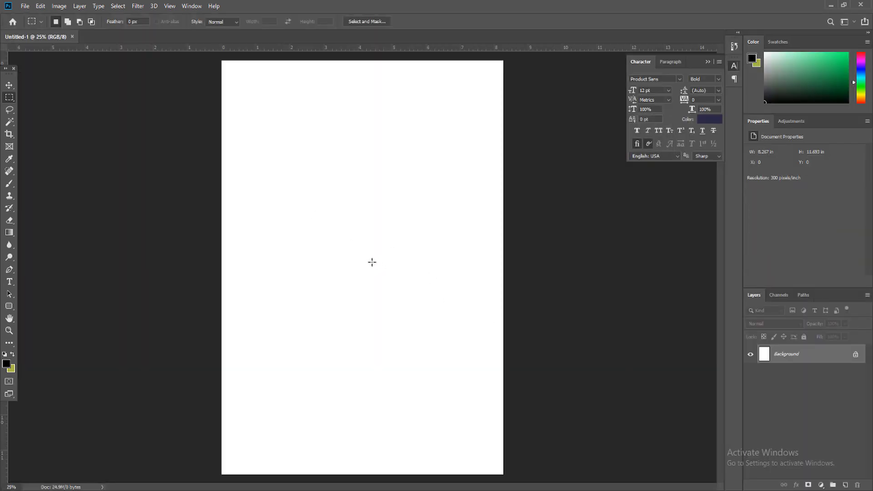
# - Draw a black rectangle shape over the A4 page with the Rectangle tool
pyautogui.scroll(-2, 364, 273)
pyautogui.moveTo(6, 79)
pyautogui.mouseDown()
pyautogui.moveTo(14, 70)
pyautogui.moveTo(19, 147)
pyautogui.mouseUp()
pyautogui.click(9, 270)
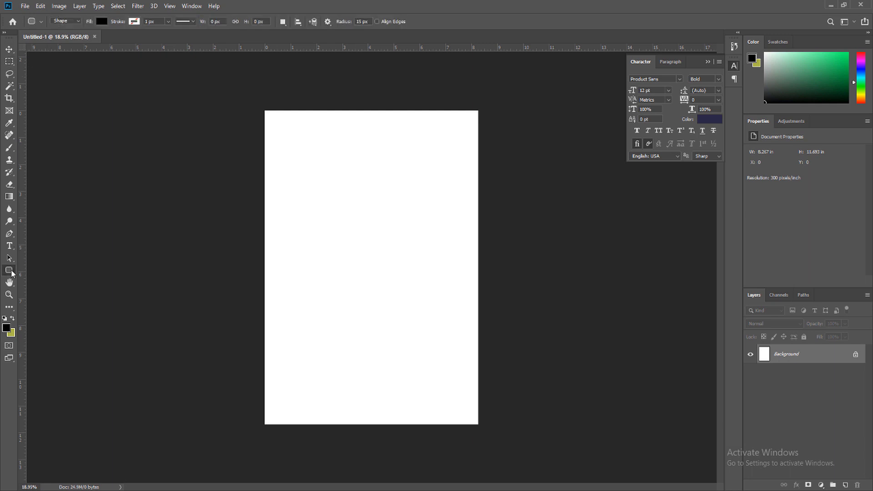
pyautogui.rightClick(9, 270)
pyautogui.click(37, 268)
pyautogui.moveTo(240, 91)
pyautogui.mouseDown()
pyautogui.moveTo(461, 417)
pyautogui.moveTo(496, 441)
pyautogui.mouseUp()
# - Free Transform the black rectangle so its four edges match the page edges
pyautogui.click(9, 49)
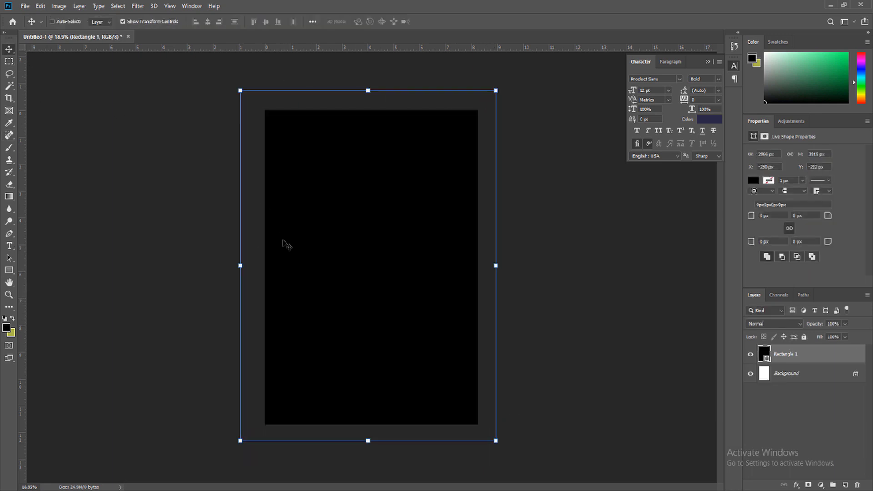
pyautogui.moveTo(241, 266); pyautogui.dragTo(267, 275)
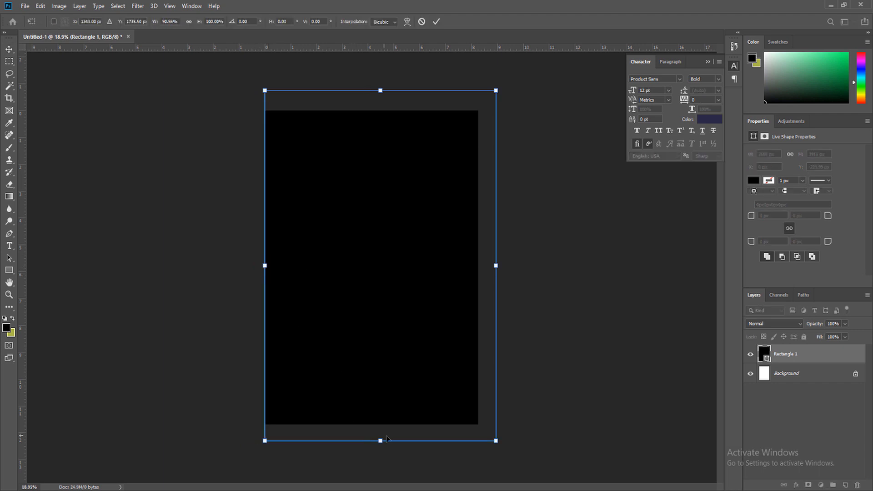
pyautogui.moveTo(386, 442); pyautogui.dragTo(386, 425)
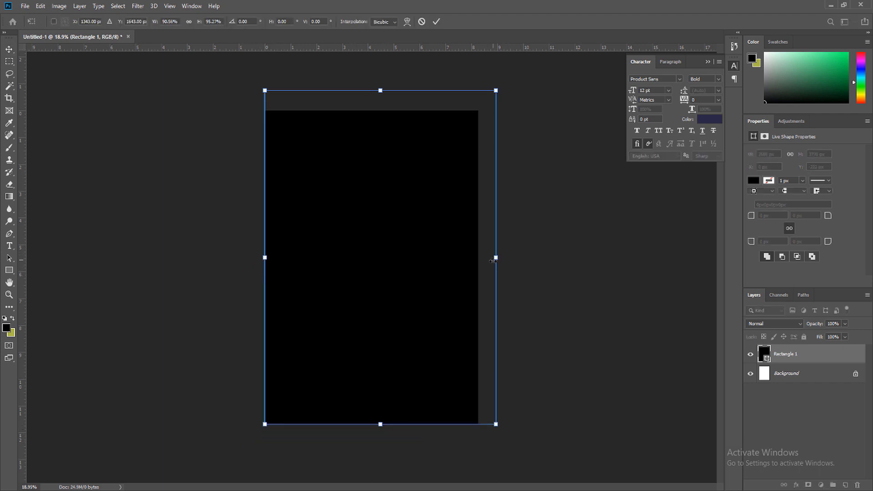
pyautogui.moveTo(495, 258); pyautogui.dragTo(478, 258)
pyautogui.moveTo(371, 91); pyautogui.dragTo(372, 110)
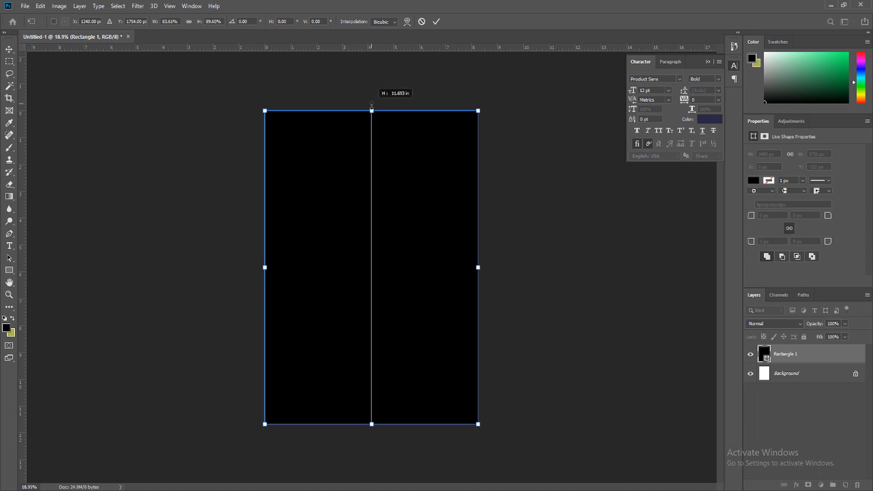
# - Give the black rectangle a radial Gradient Overlay with reduced opacity and scale
pyautogui.press('Return')
pyautogui.rightClick(804, 360)
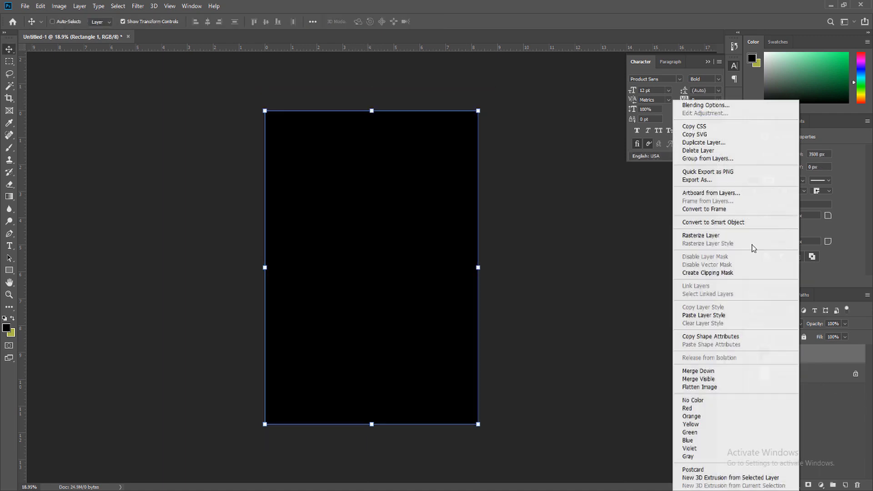
pyautogui.click(710, 108)
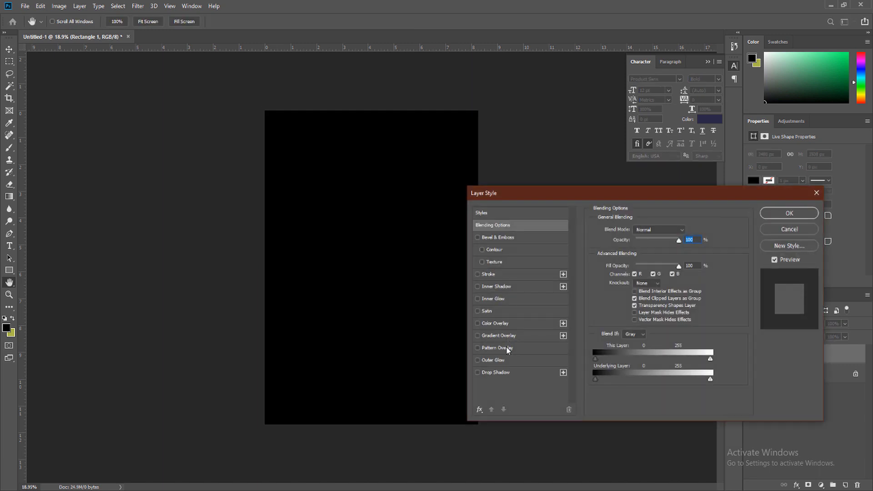
pyautogui.click(507, 335)
pyautogui.moveTo(490, 192)
pyautogui.mouseDown()
pyautogui.moveTo(647, 225)
pyautogui.moveTo(540, 219)
pyautogui.mouseUp()
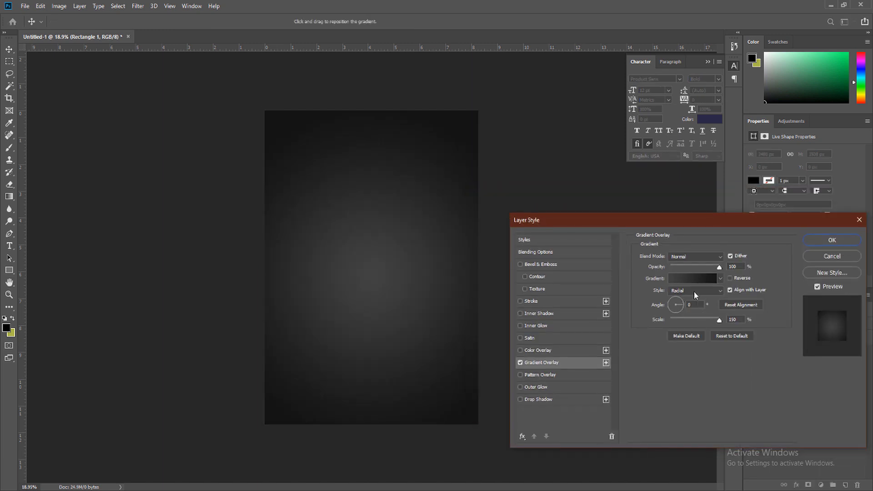
pyautogui.moveTo(711, 268); pyautogui.dragTo(704, 269)
pyautogui.moveTo(710, 323)
pyautogui.mouseDown()
pyautogui.moveTo(699, 321)
pyautogui.moveTo(721, 322)
pyautogui.mouseUp()
pyautogui.click(814, 245)
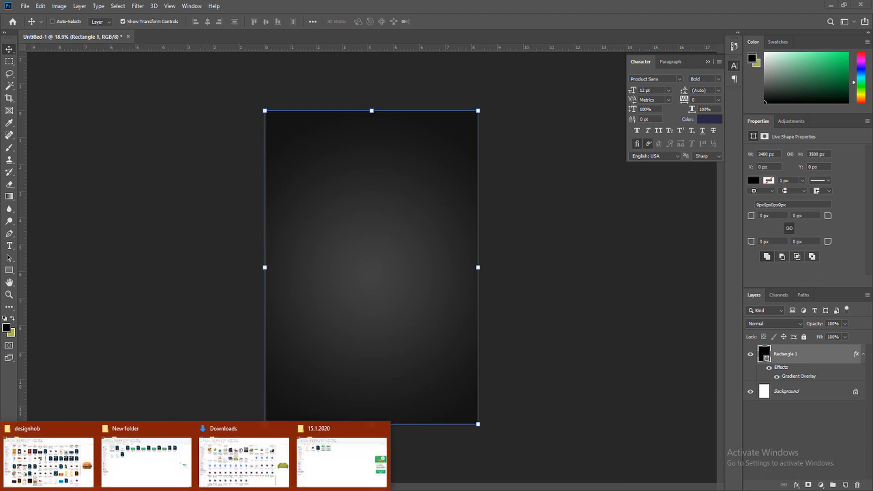
# - Place the images.jpg grunge texture over the poster, rotated and scaled to fill the page
pyautogui.click(68, 469)
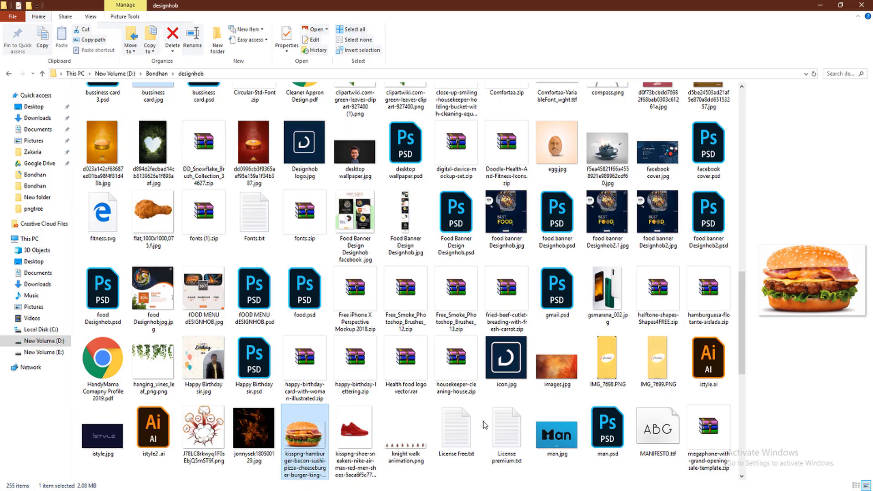
pyautogui.moveTo(557, 364)
pyautogui.mouseDown()
pyautogui.moveTo(164, 485)
pyautogui.moveTo(411, 337)
pyautogui.mouseUp()
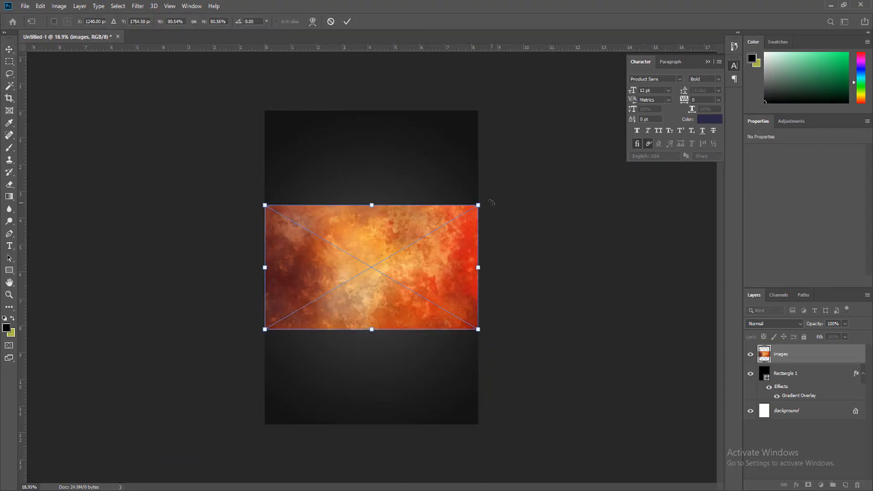
pyautogui.moveTo(491, 202)
pyautogui.mouseDown()
pyautogui.moveTo(416, 338)
pyautogui.moveTo(358, 296)
pyautogui.mouseUp()
pyautogui.moveTo(382, 332)
pyautogui.mouseDown()
pyautogui.moveTo(478, 425)
pyautogui.moveTo(479, 456)
pyautogui.mouseUp()
pyautogui.press('Return')
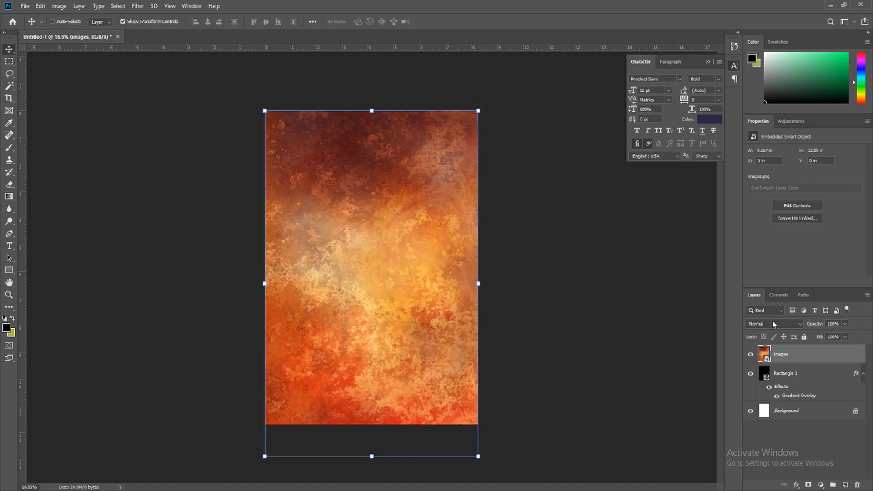
pyautogui.click(774, 323)
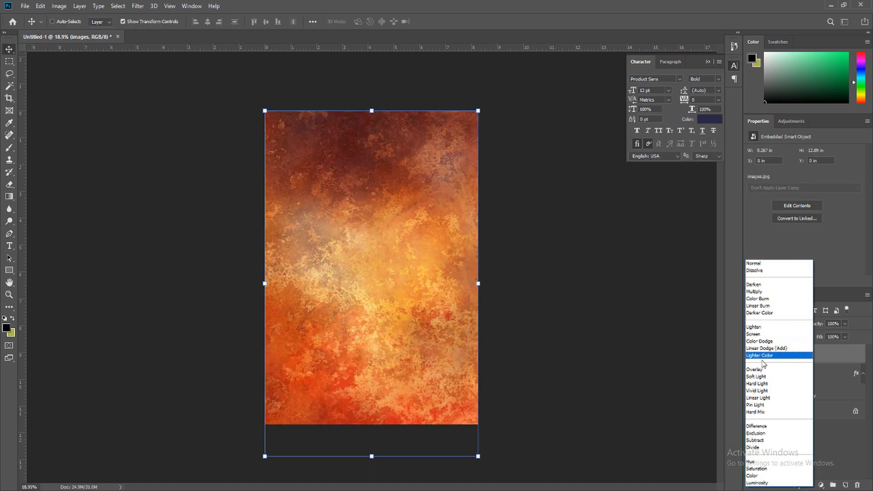
# - Set the texture layer to Hard Light blending at about 21% opacity
pyautogui.click(761, 379)
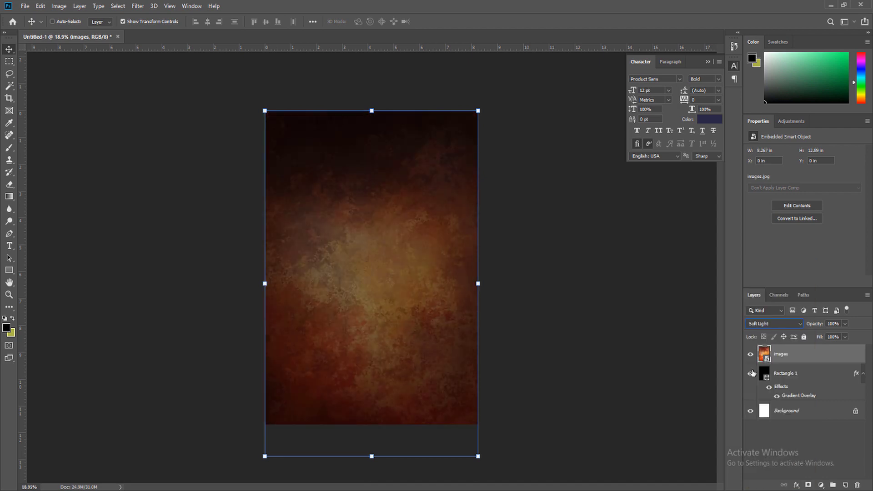
pyautogui.click(844, 324)
pyautogui.moveTo(825, 336); pyautogui.dragTo(823, 337)
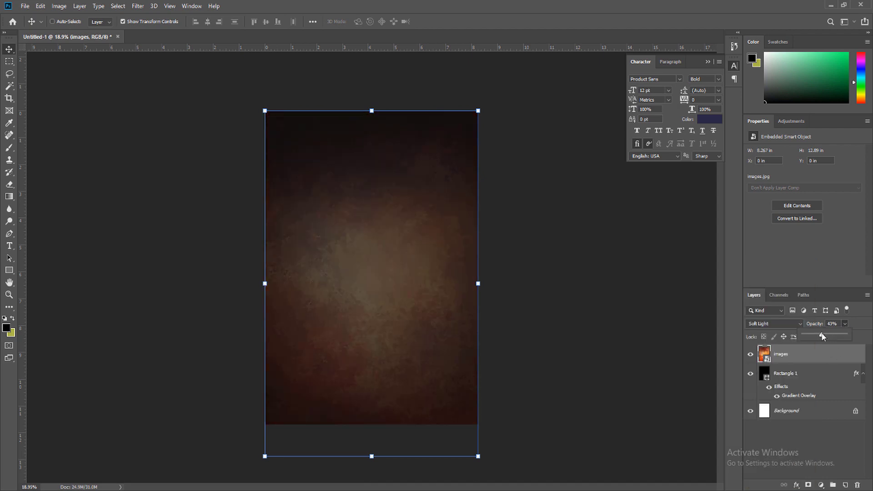
pyautogui.click(785, 324)
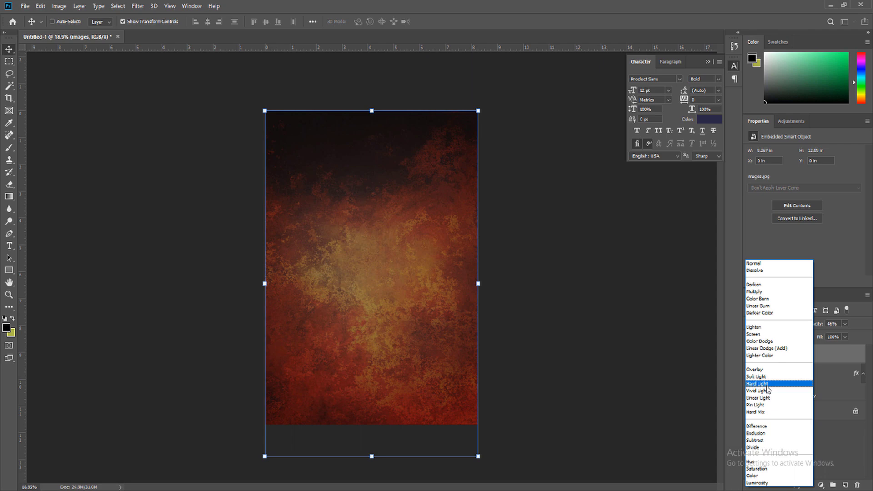
pyautogui.click(768, 385)
pyautogui.click(845, 323)
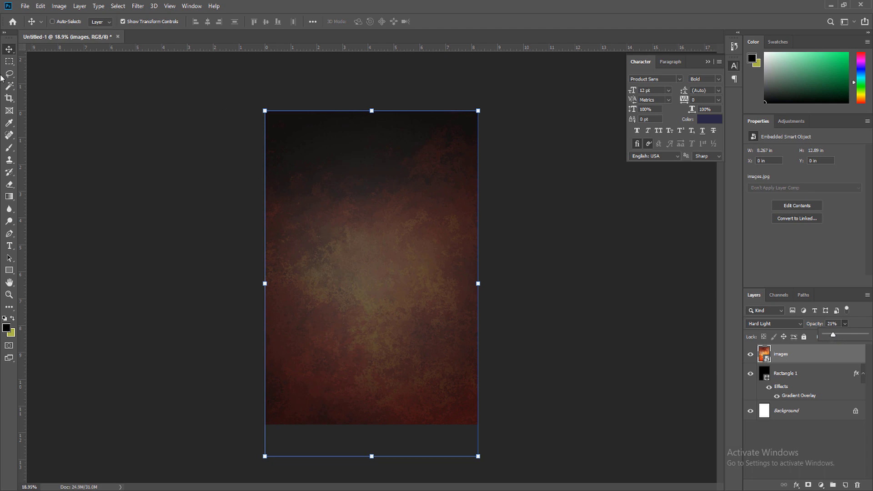
pyautogui.click(10, 61)
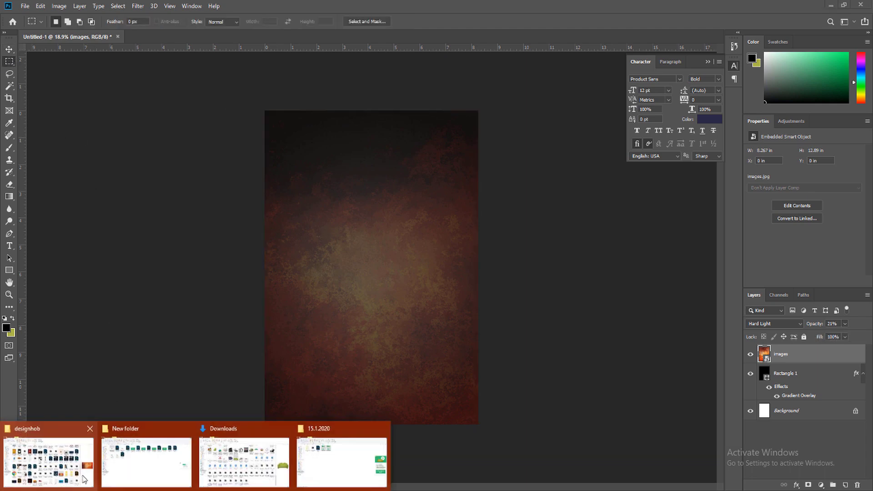
# - Place the kisspng hamburger photo, scale it down and centre it horizontally on the page
pyautogui.click(78, 474)
pyautogui.click(304, 423)
pyautogui.moveTo(304, 423); pyautogui.dragTo(382, 348)
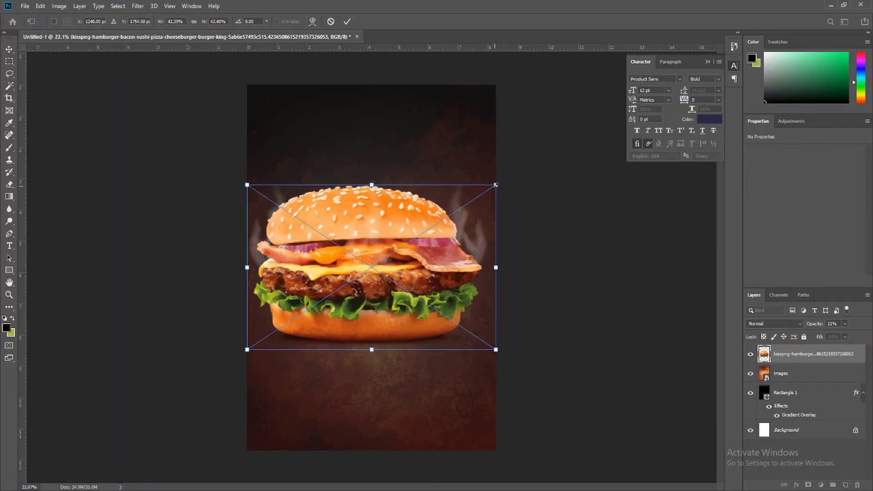
pyautogui.moveTo(496, 185); pyautogui.dragTo(384, 254)
pyautogui.moveTo(340, 300)
pyautogui.mouseDown()
pyautogui.moveTo(386, 302)
pyautogui.moveTo(422, 320)
pyautogui.mouseUp()
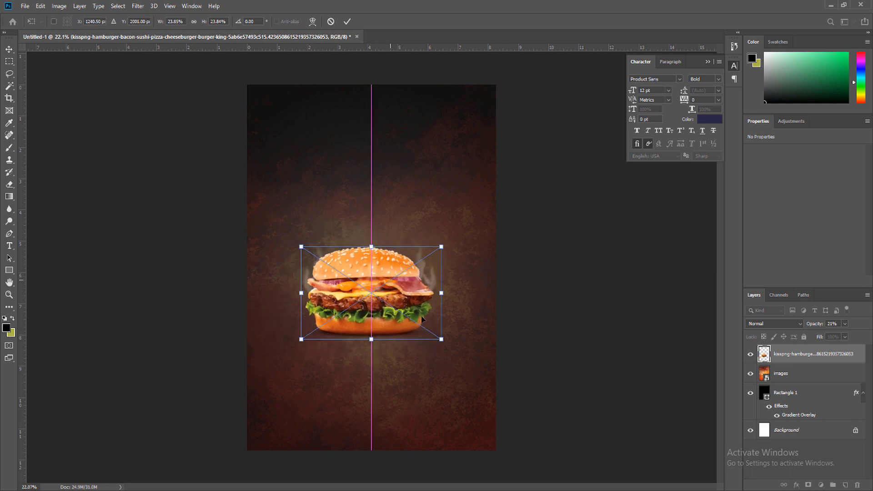
pyautogui.moveTo(441, 339)
pyautogui.mouseDown()
pyautogui.moveTo(473, 361)
pyautogui.moveTo(426, 342)
pyautogui.mouseUp()
pyautogui.press('m')
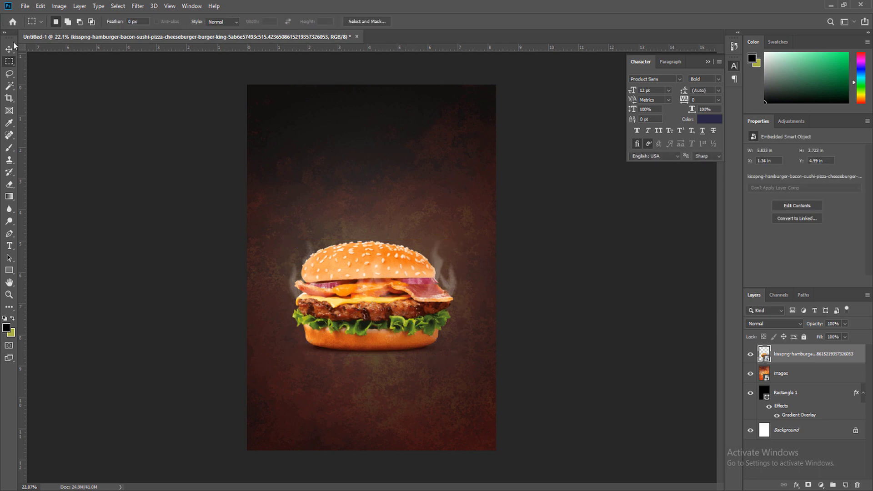
pyautogui.click(9, 48)
pyautogui.moveTo(367, 274); pyautogui.dragTo(365, 275)
# - Compare the gradient overlay on and off, and lower the texture opacity to about 17%
pyautogui.click(805, 394)
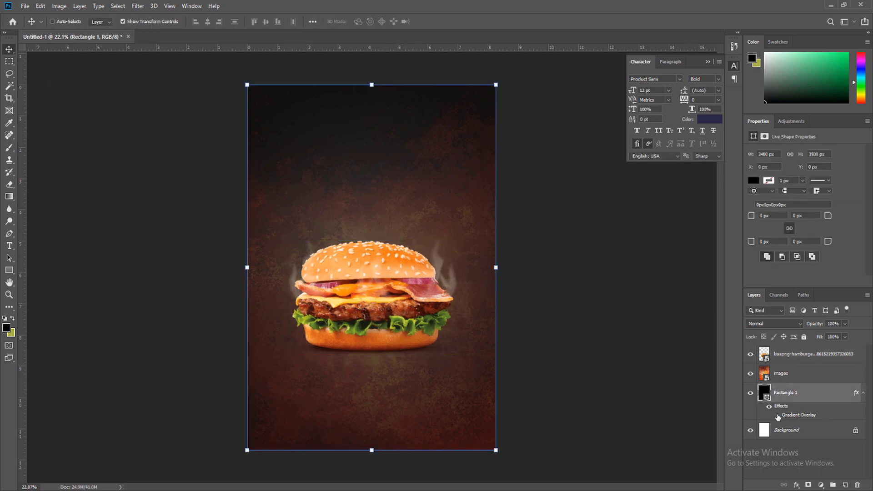
pyautogui.click(777, 416)
pyautogui.click(769, 415)
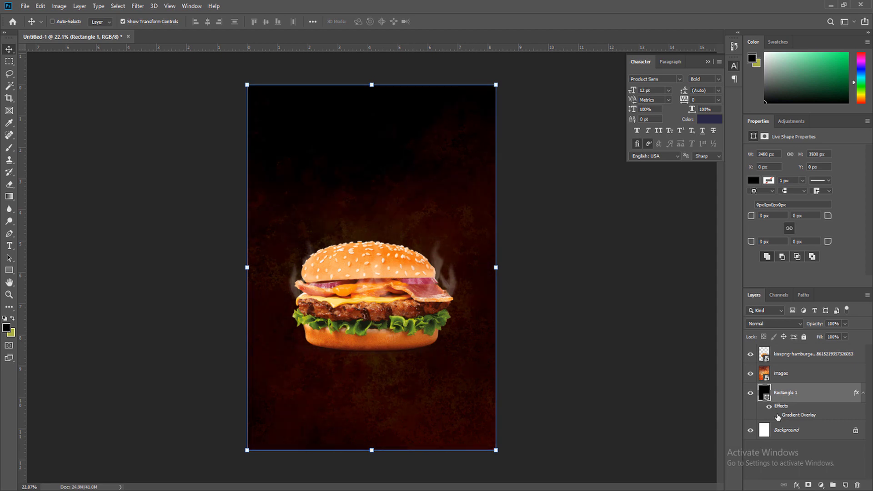
pyautogui.click(801, 374)
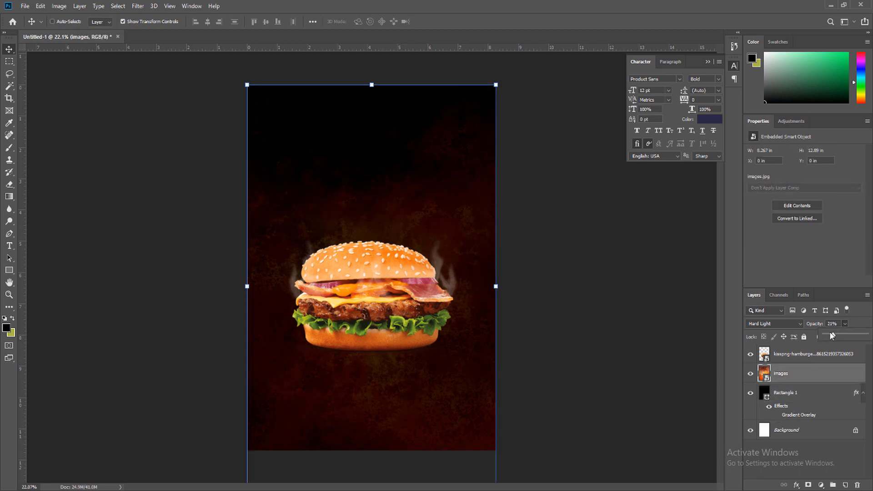
pyautogui.moveTo(831, 336); pyautogui.dragTo(829, 336)
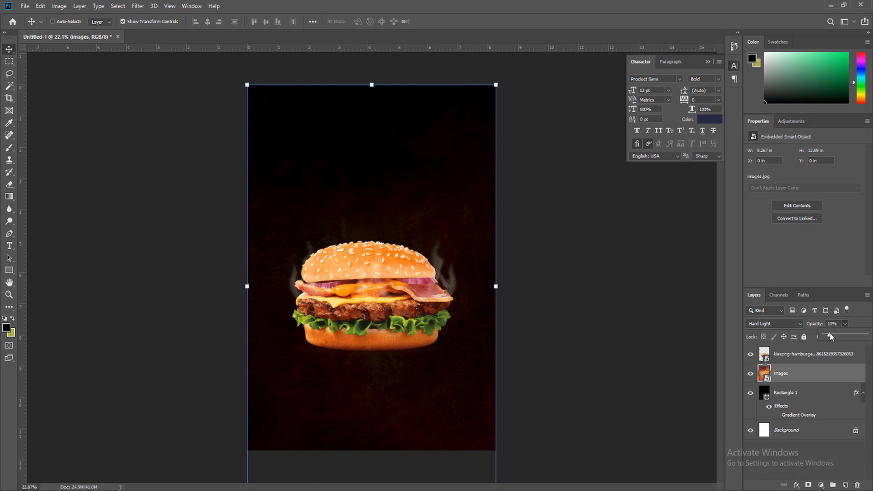
pyautogui.click(781, 417)
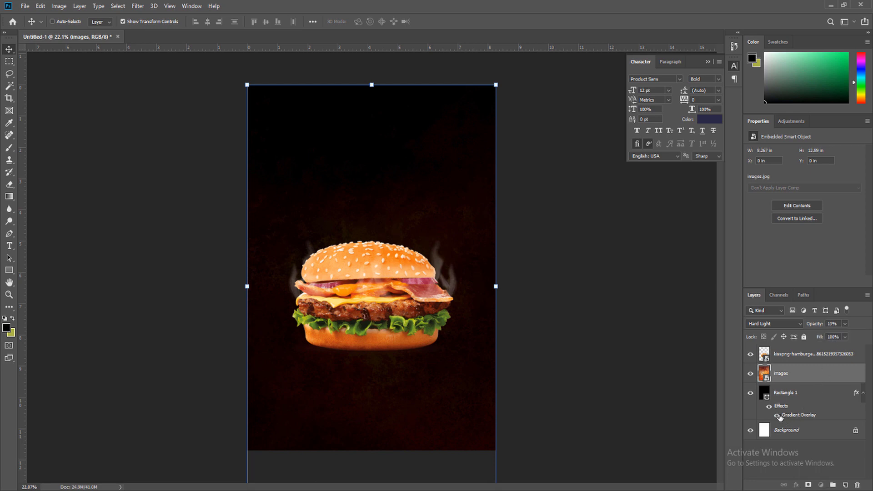
pyautogui.click(777, 415)
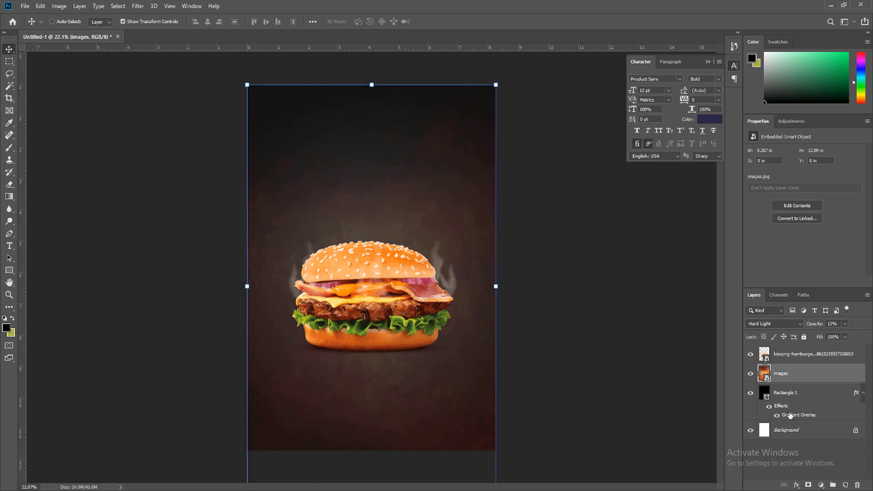
pyautogui.click(792, 392)
# - Review the rectangle's radial gradient colour stops in the Gradient Editor and apply the layer style
pyautogui.doubleClick(800, 414)
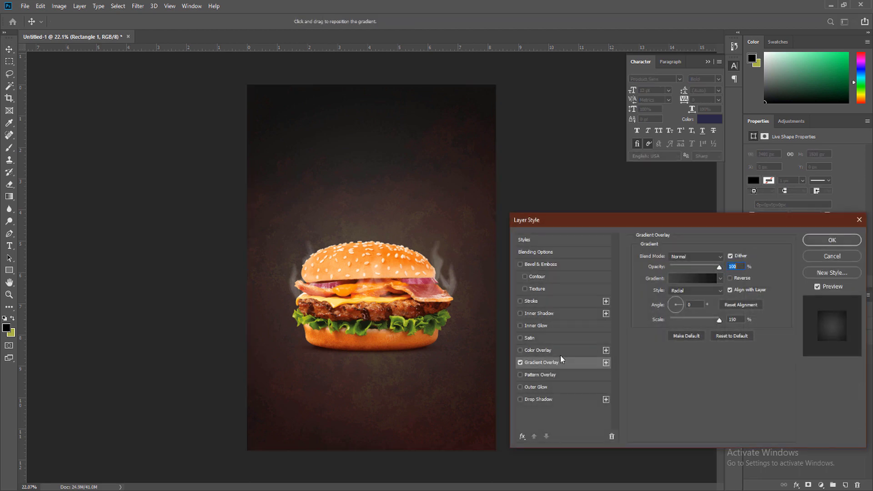
pyautogui.click(697, 277)
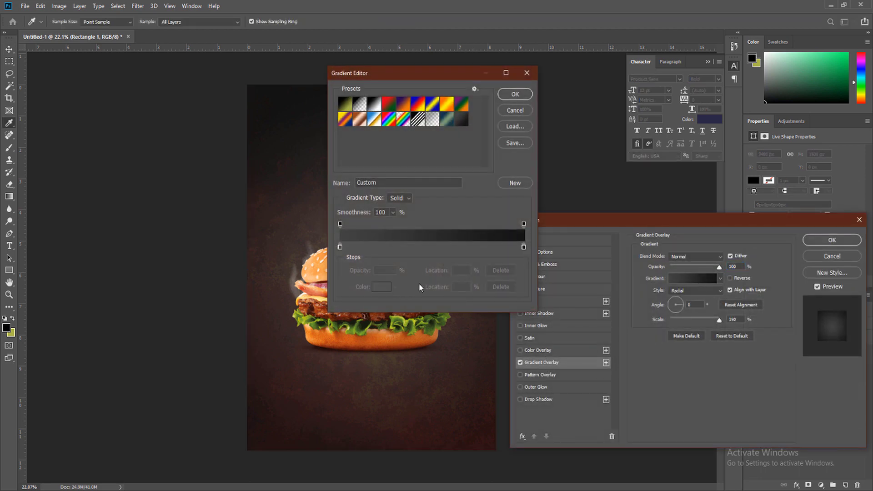
pyautogui.click(340, 247)
pyautogui.click(524, 247)
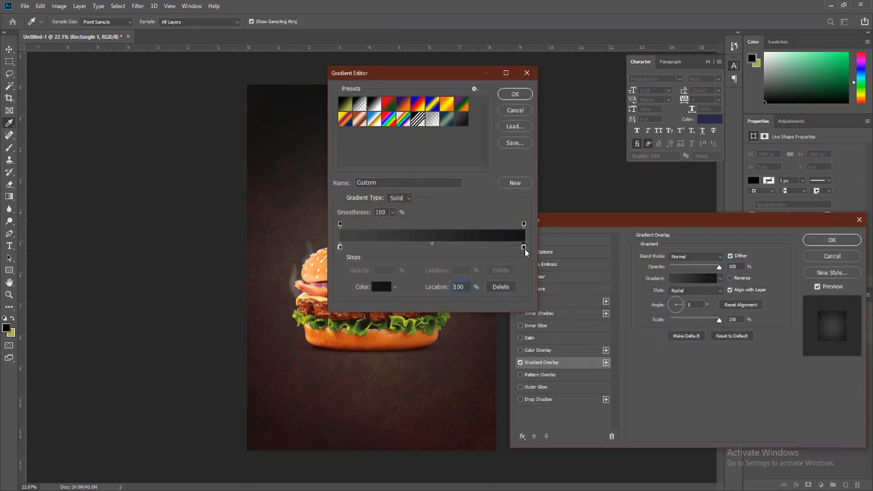
pyautogui.doubleClick(524, 247)
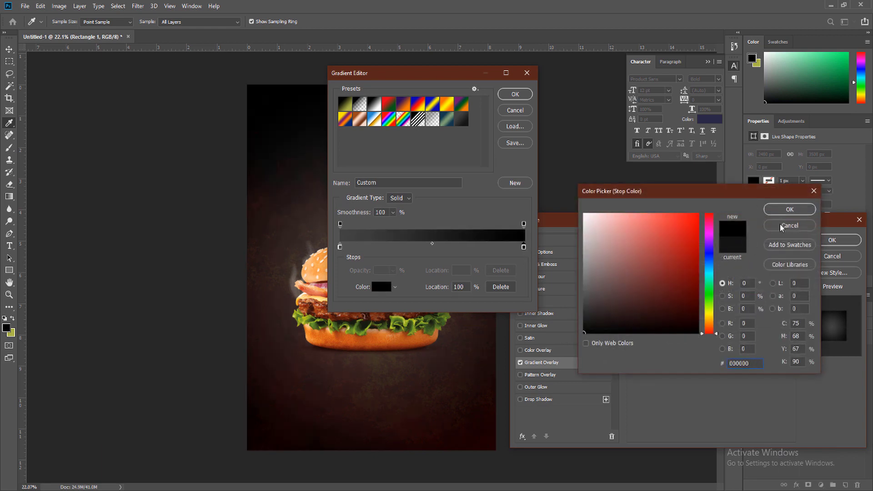
pyautogui.click(769, 212)
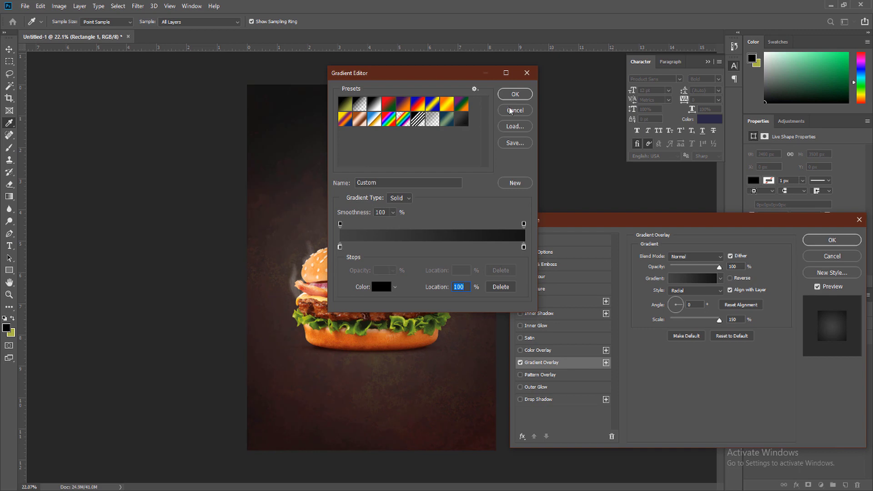
pyautogui.click(515, 94)
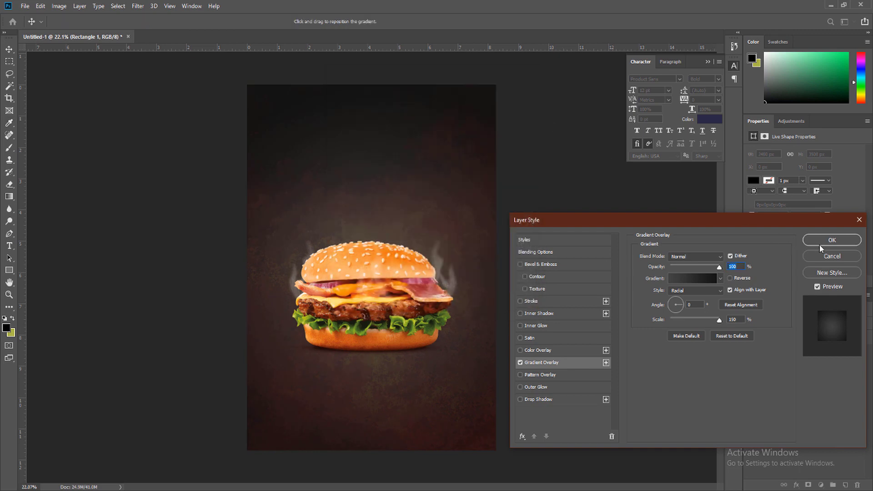
pyautogui.click(821, 242)
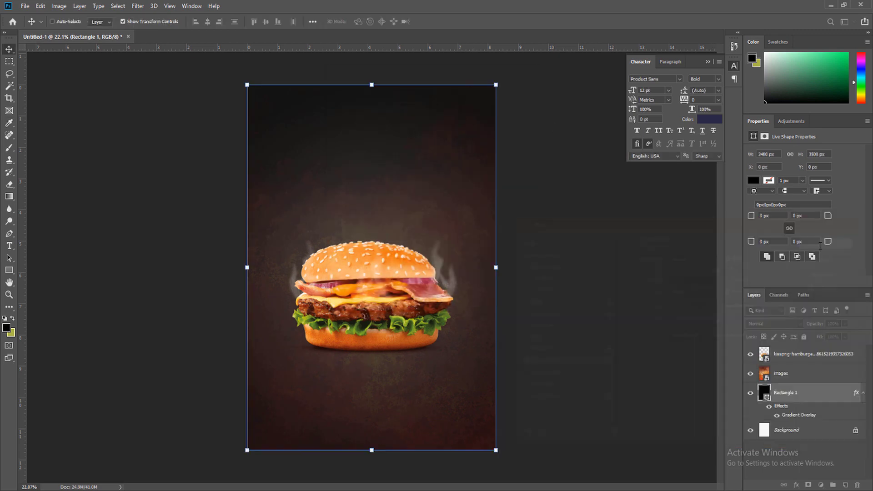
# - Reselect the burger layer, leaving the burger centred in place
pyautogui.click(798, 372)
pyautogui.click(788, 356)
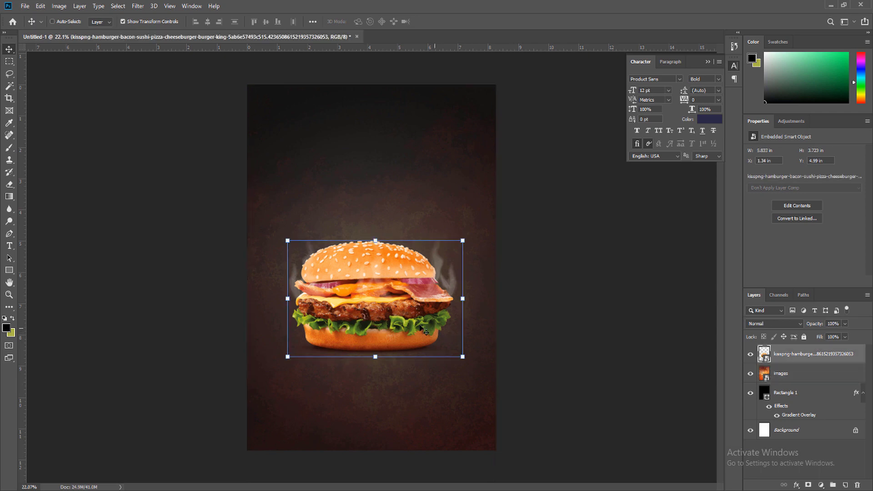
pyautogui.moveTo(396, 324); pyautogui.dragTo(392, 326)
pyautogui.click(10, 62)
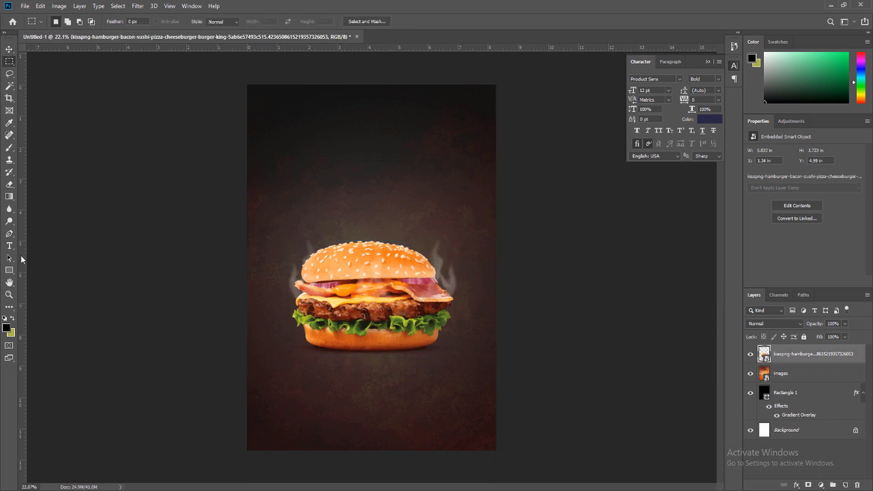
pyautogui.click(9, 245)
# - Delete the Lorem ipsum layer and type 'Big Burger' in a new text box above the burger
pyautogui.scroll(3, 369, 204)
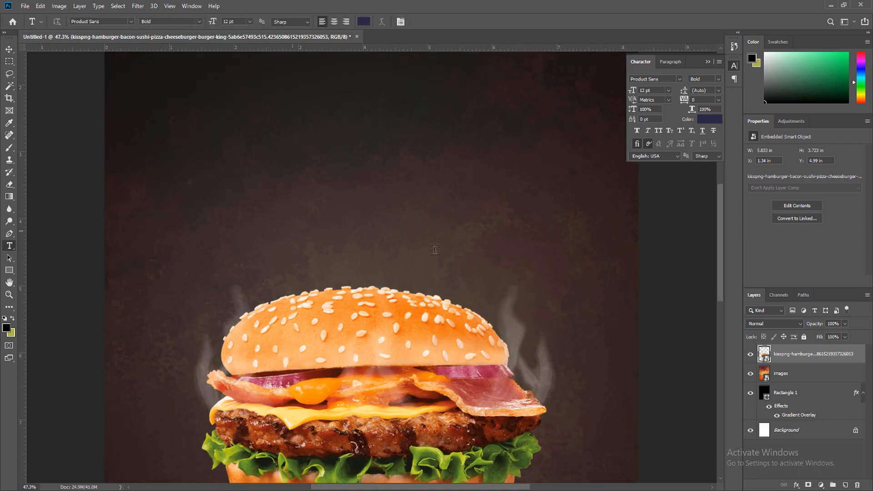
pyautogui.click(435, 250)
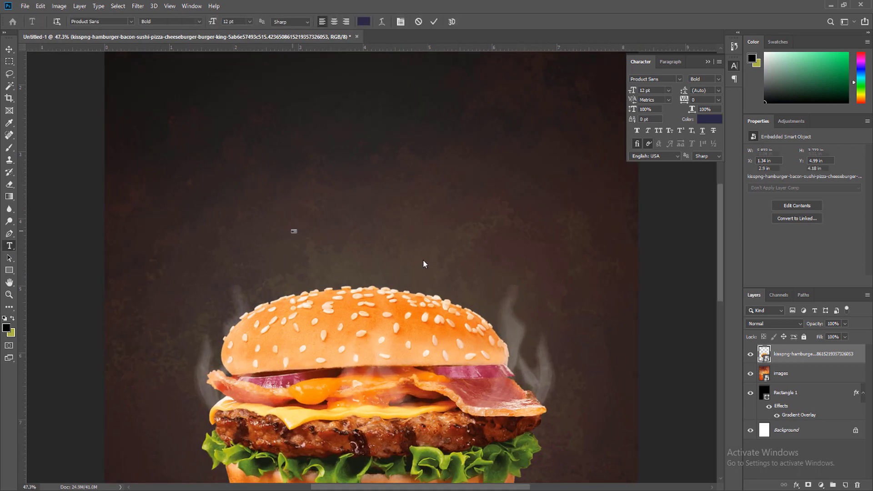
pyautogui.click(858, 485)
pyautogui.click(445, 253)
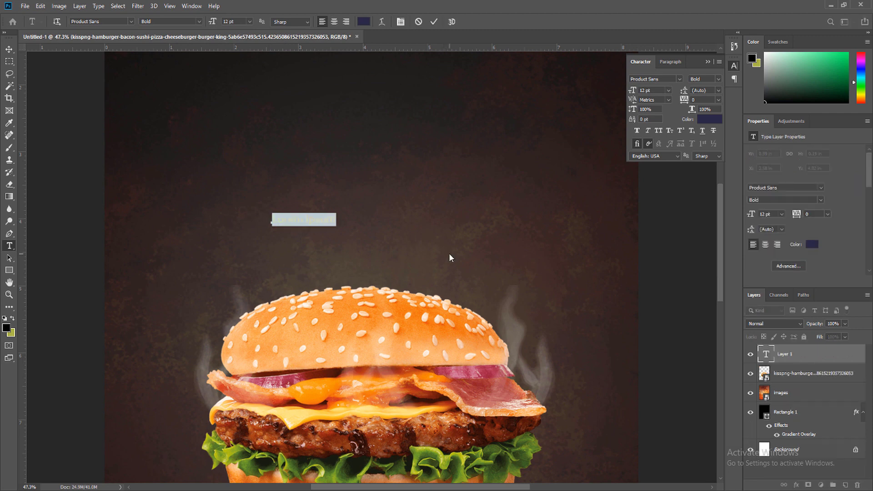
pyautogui.press('BackSpace')
pyautogui.write('Best Bur')
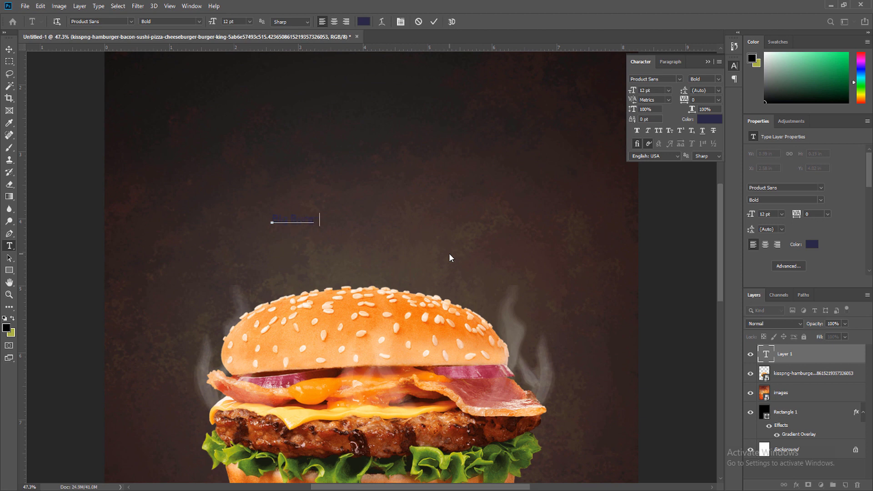
pyautogui.write('ger')
# - Set the headline to 33 pt in vivid orange ff8008, sampled from the burger bun
pyautogui.hotkey('ctrl', 'a')
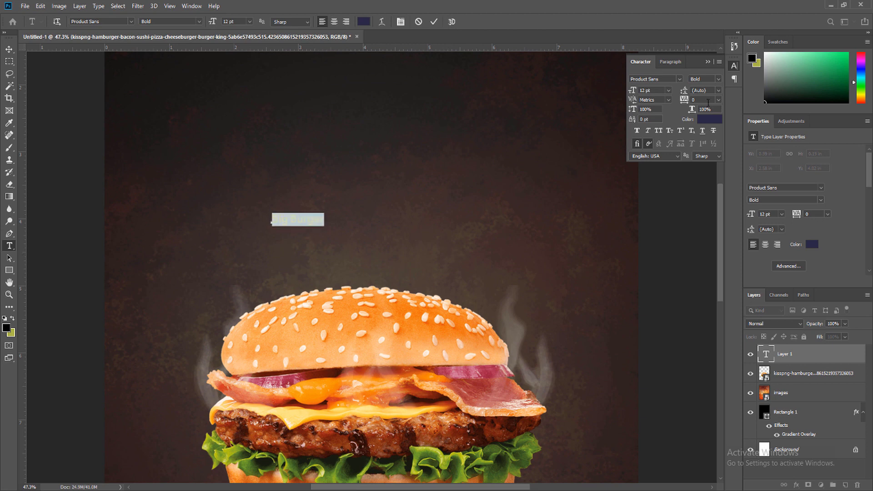
pyautogui.click(645, 90)
pyautogui.press('Up')
pyautogui.press('Up')
pyautogui.press('Up')
pyautogui.press('Up')
pyautogui.press('Up')
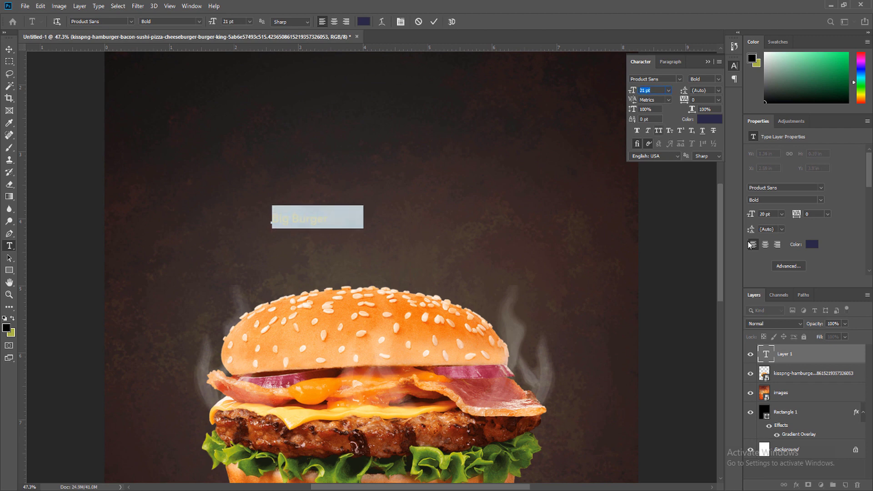
pyautogui.press('Up')
pyautogui.press('Up')
pyautogui.press('Up')
pyautogui.press('Up')
pyautogui.press('Up')
pyautogui.press('Up')
pyautogui.press('Up')
pyautogui.press('Up')
pyautogui.click(812, 244)
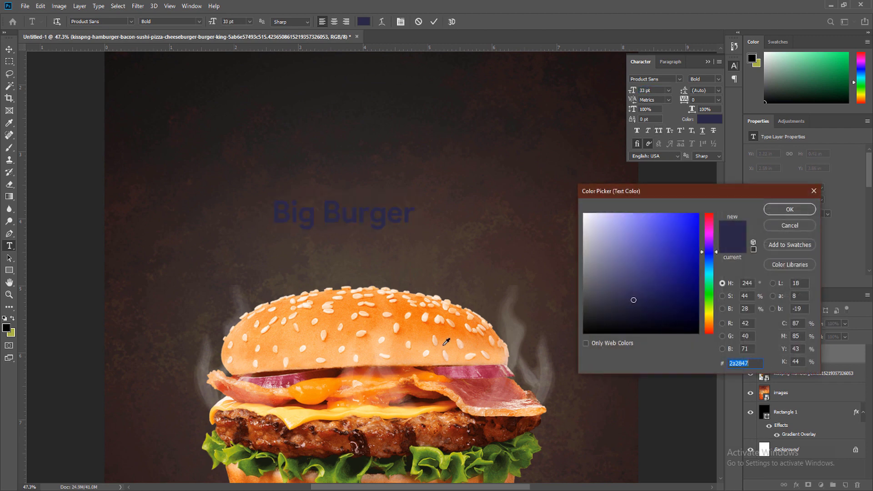
pyautogui.click(396, 353)
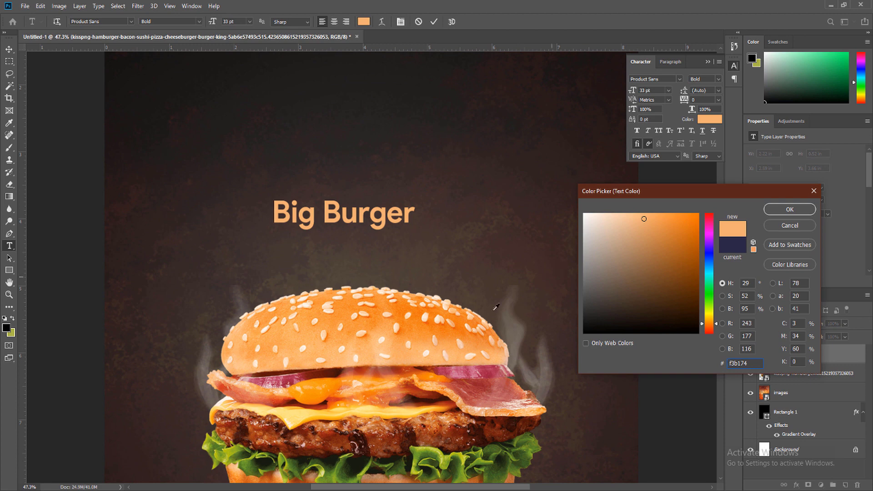
pyautogui.moveTo(670, 220); pyautogui.dragTo(709, 220)
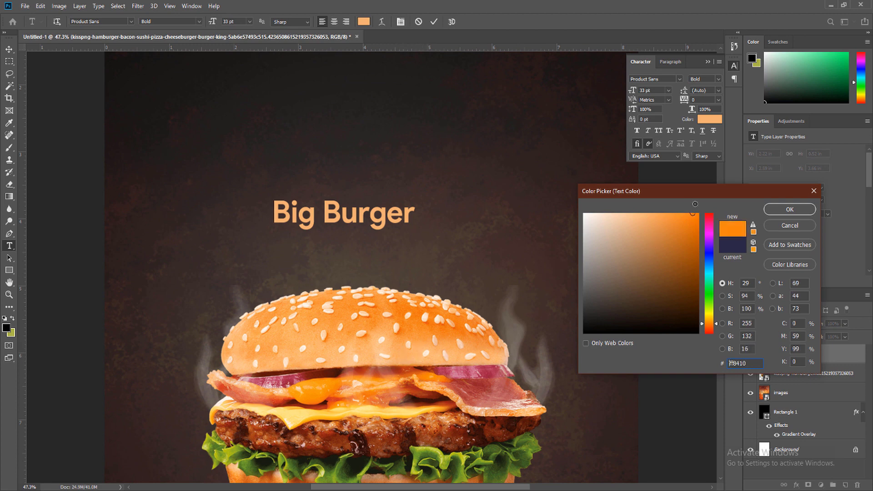
pyautogui.click(777, 211)
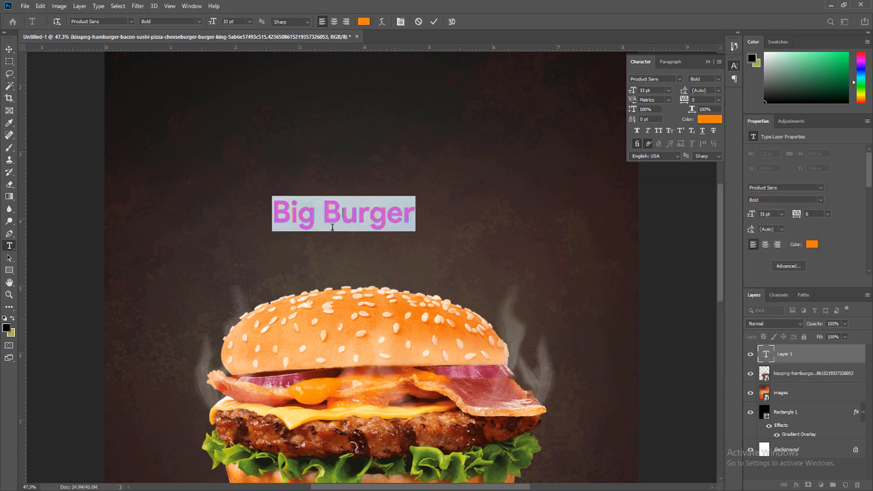
# - Break the headline into two lines, BIG and BURGER, and apply All Caps
pyautogui.click(324, 213)
pyautogui.press('BackSpace')
pyautogui.press('Return')
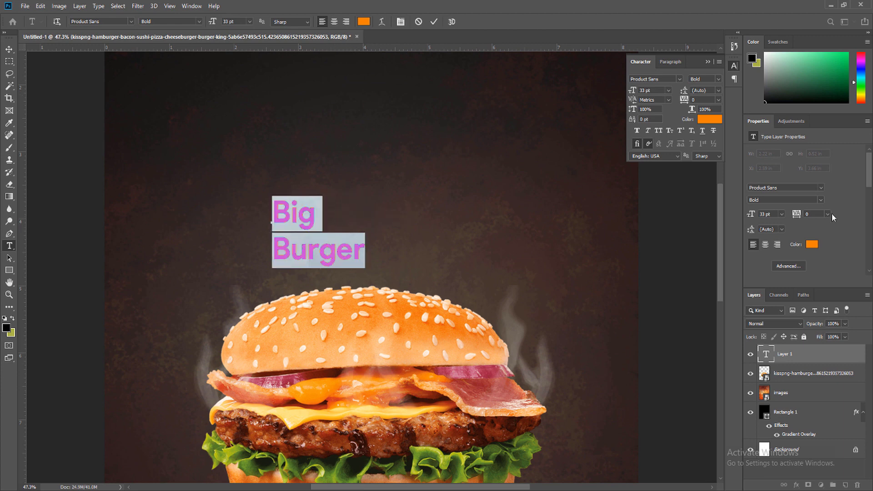
pyautogui.click(659, 131)
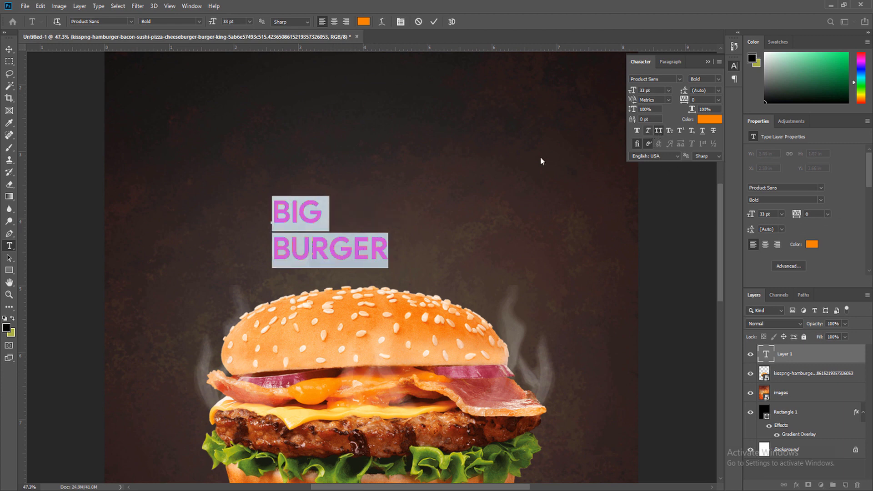
pyautogui.click(9, 48)
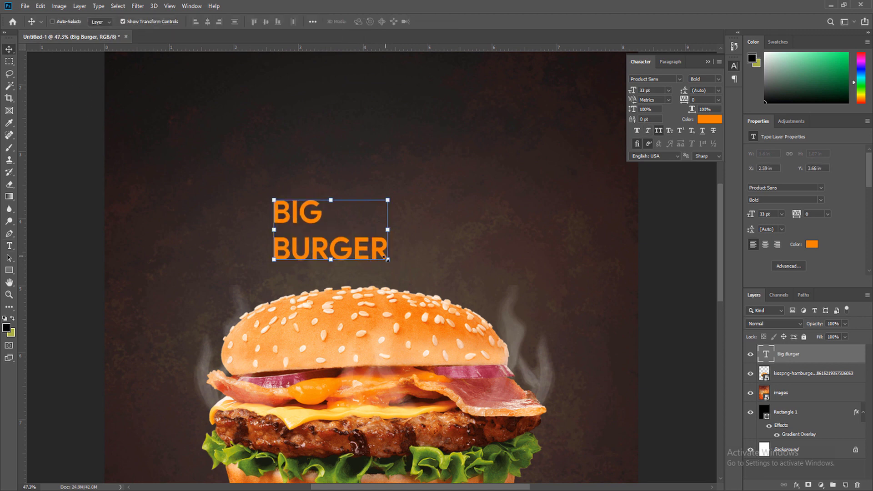
# - Try slanting the headline with Free Transform, then undo and confirm it straight
pyautogui.hotkey('ctrl', 't')
pyautogui.moveTo(386, 260); pyautogui.dragTo(423, 206)
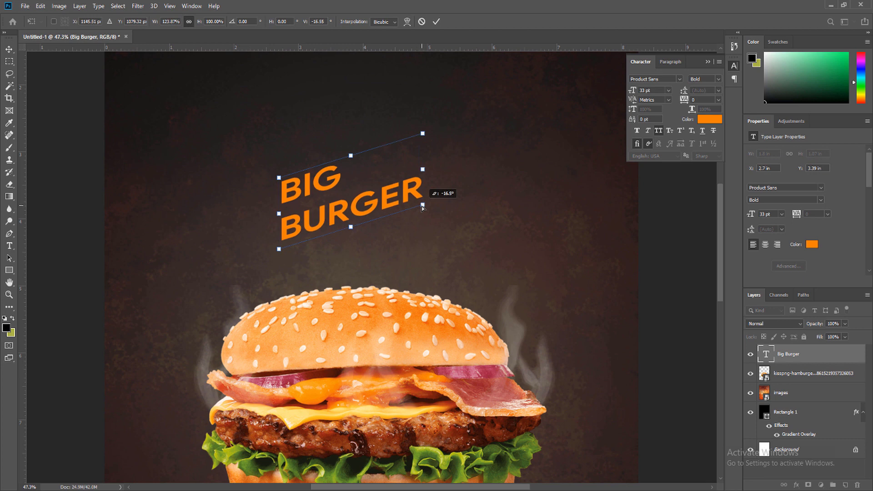
pyautogui.hotkey('ctrl', 'z')
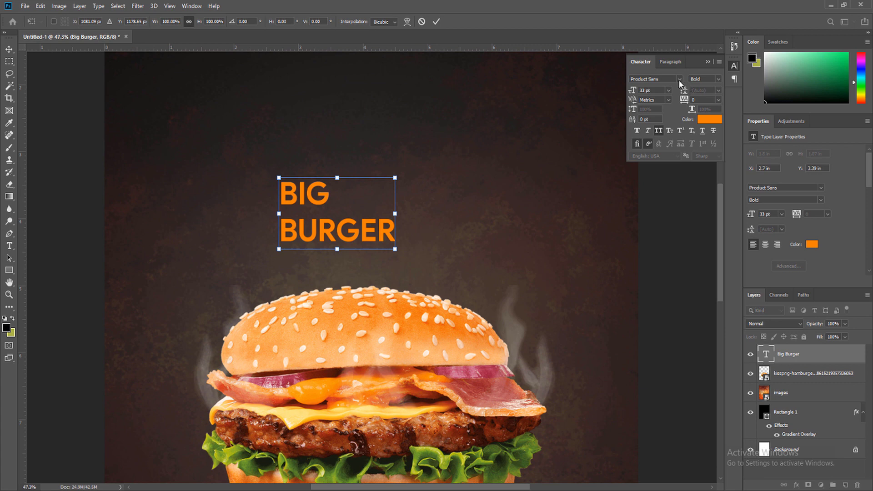
pyautogui.press('Return')
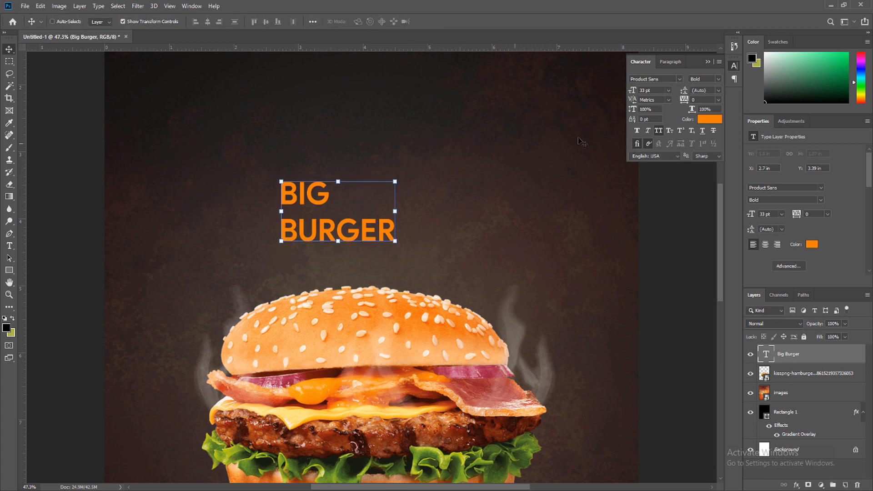
# - Change the headline font to Montserrat Black Italic and lower it toward the burger
pyautogui.click(675, 79)
pyautogui.write('mon')
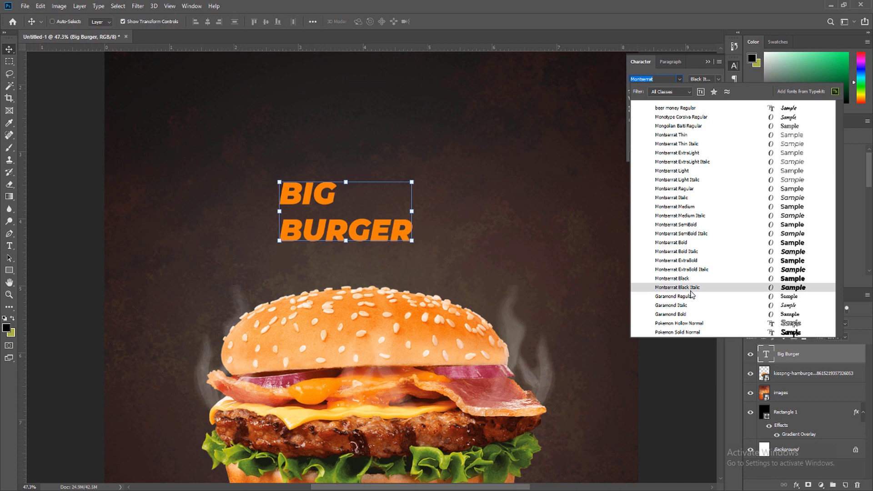
pyautogui.click(691, 290)
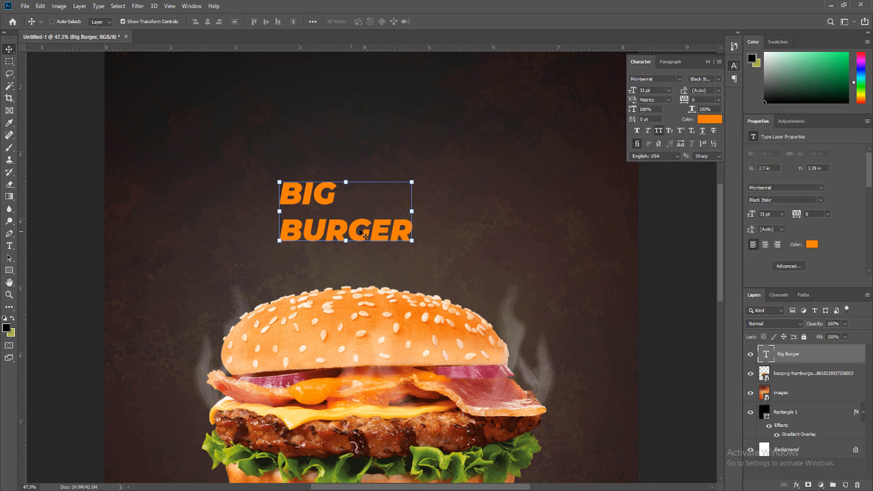
pyautogui.moveTo(360, 232); pyautogui.dragTo(361, 253)
pyautogui.scroll(-5, 396, 276)
pyautogui.scroll(4, 397, 277)
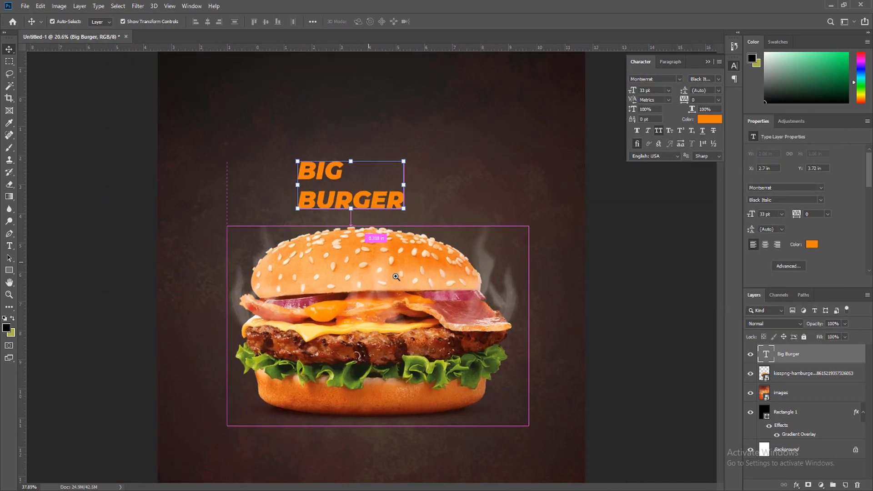
pyautogui.scroll(-2, 397, 277)
pyautogui.scroll(3, 396, 276)
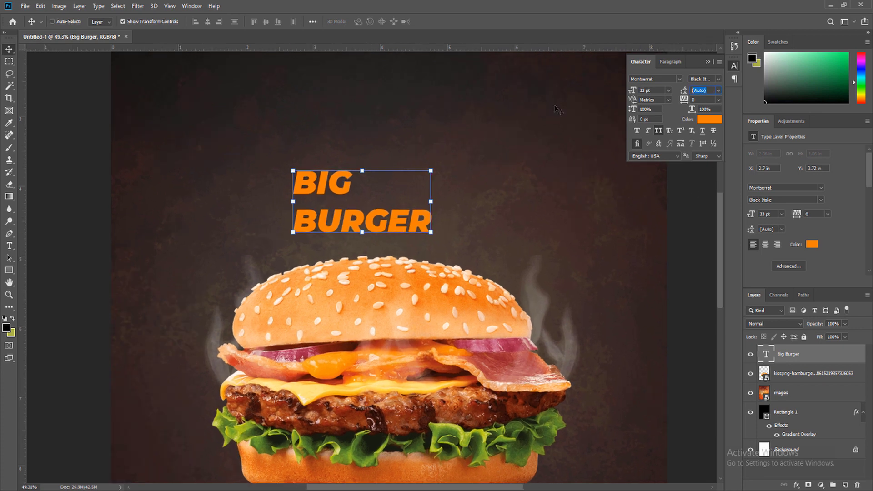
pyautogui.write('332')
# - Set the headline to 50 pt with 50 pt leading
pyautogui.press('Return')
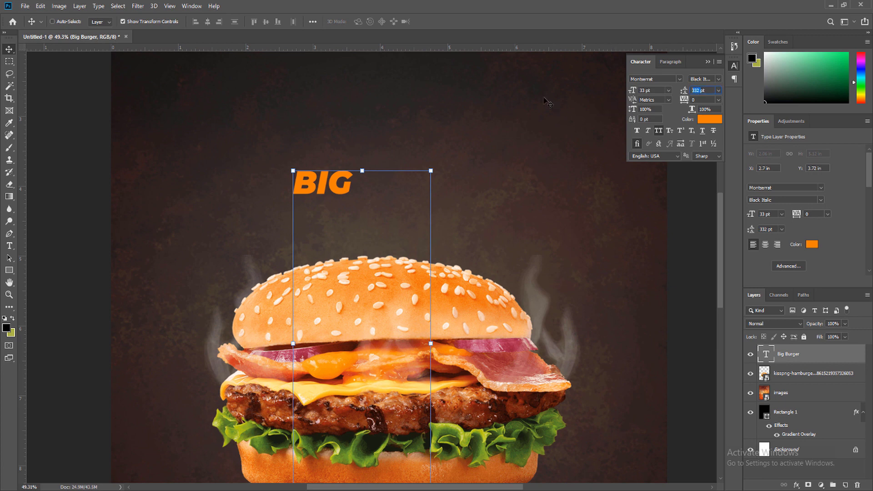
pyautogui.press('Return')
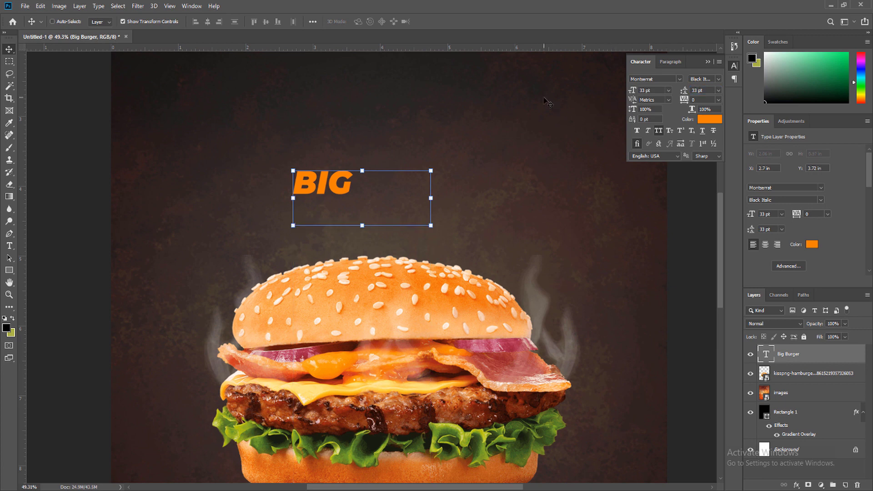
pyautogui.scroll(-3, 409, 220)
pyautogui.hotkey('ctrl', '0')
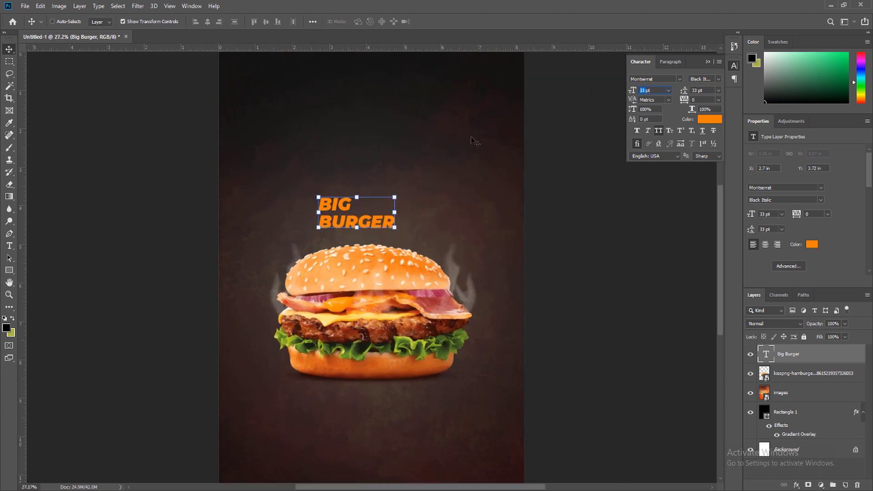
pyautogui.write('50')
pyautogui.press('Return')
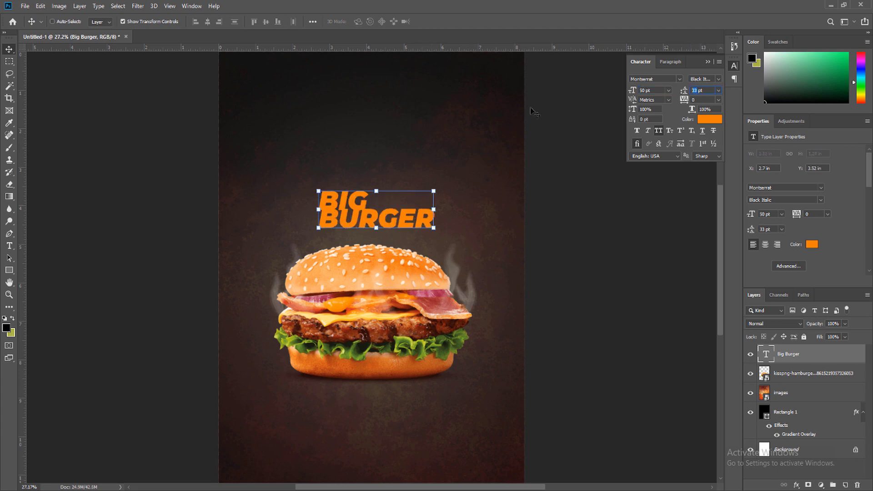
pyautogui.write('0')
pyautogui.press('Return')
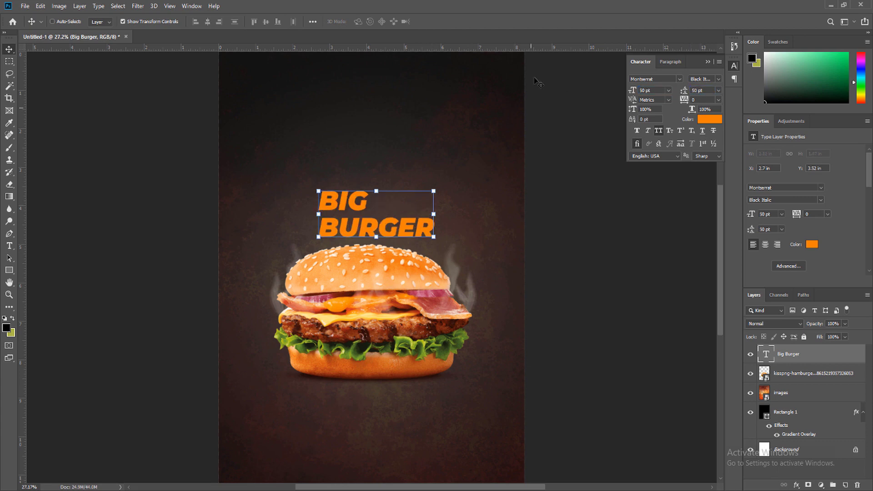
pyautogui.scroll(-5, 383, 288)
pyautogui.scroll(4, 410, 245)
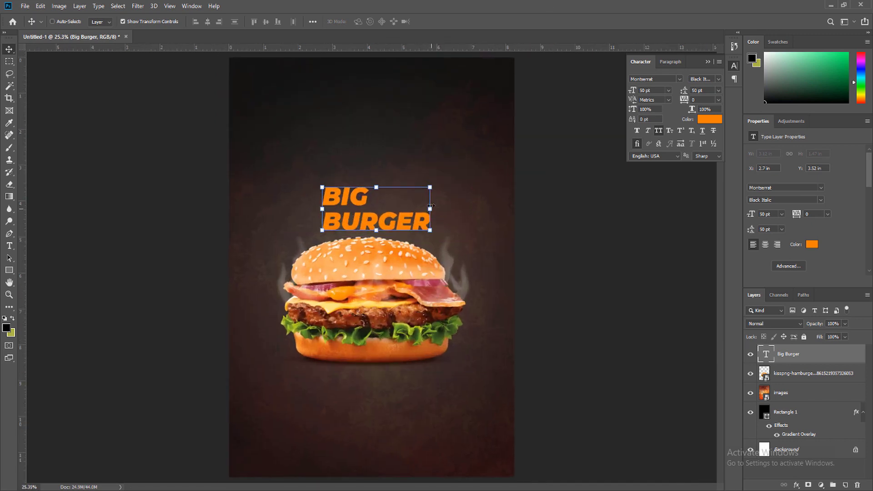
# - Rotate the BIG BURGER headline about 15° upward and centre it above the burger
pyautogui.moveTo(439, 180); pyautogui.dragTo(429, 156)
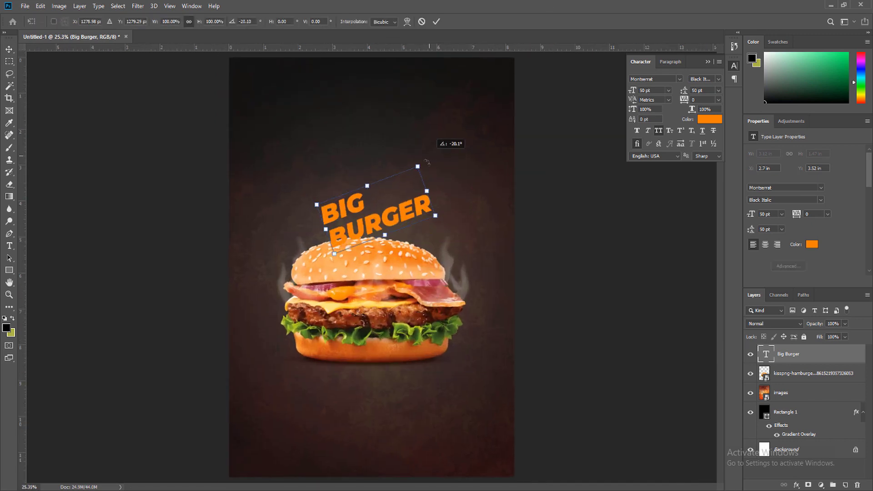
pyautogui.moveTo(378, 209); pyautogui.dragTo(369, 186)
pyautogui.moveTo(443, 176); pyautogui.dragTo(448, 179)
pyautogui.scroll(-3, 394, 284)
pyautogui.scroll(3, 395, 284)
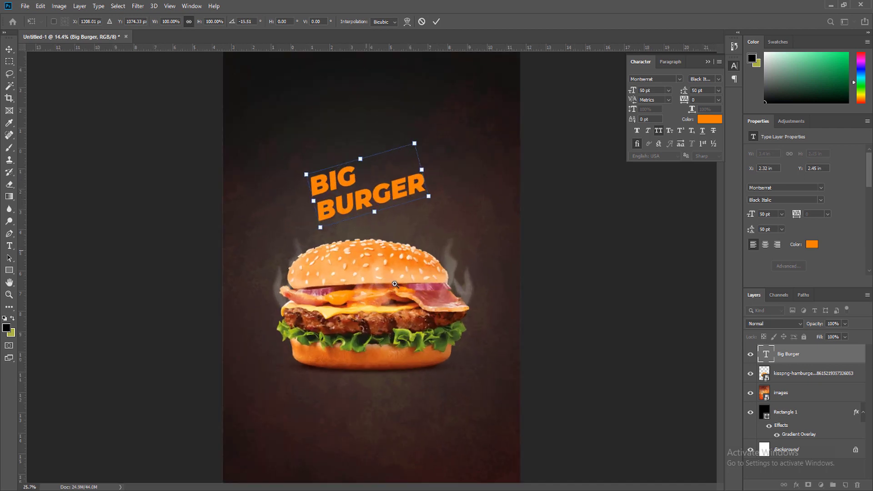
pyautogui.scroll(2, 395, 284)
pyautogui.moveTo(373, 203); pyautogui.dragTo(367, 206)
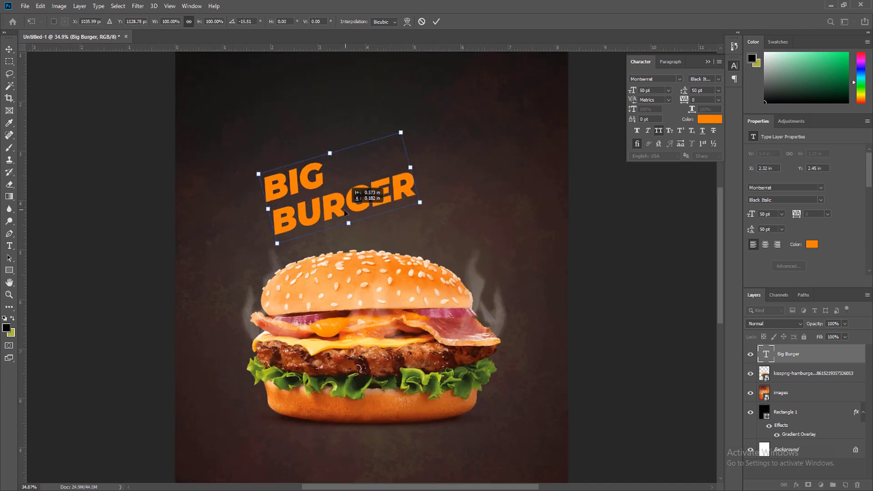
pyautogui.press('Return')
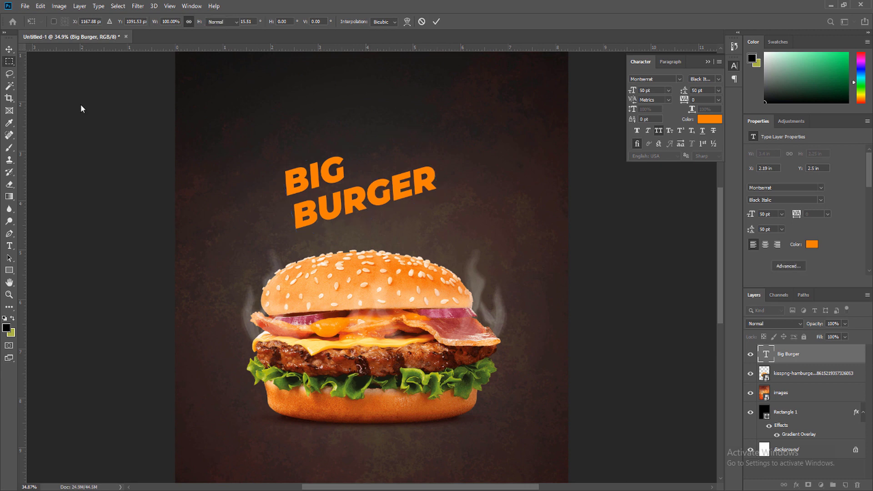
pyautogui.scroll(-3, 314, 196)
pyautogui.scroll(1, 309, 197)
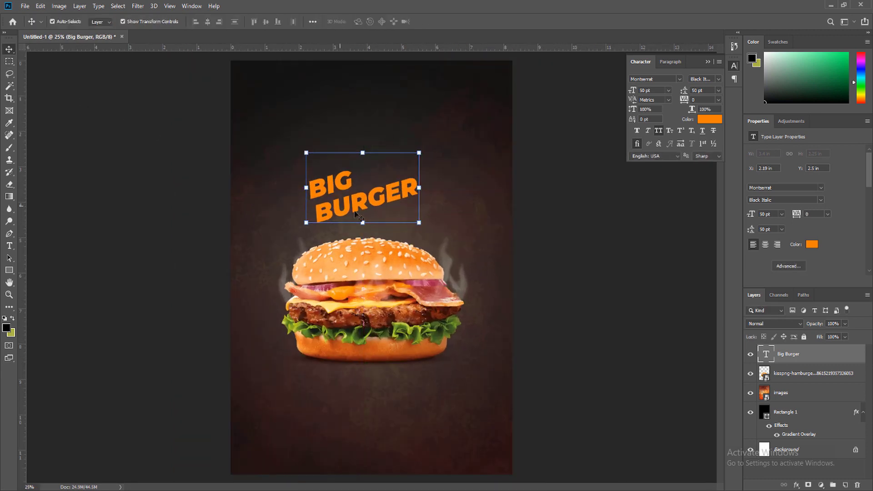
pyautogui.moveTo(358, 197); pyautogui.dragTo(375, 197)
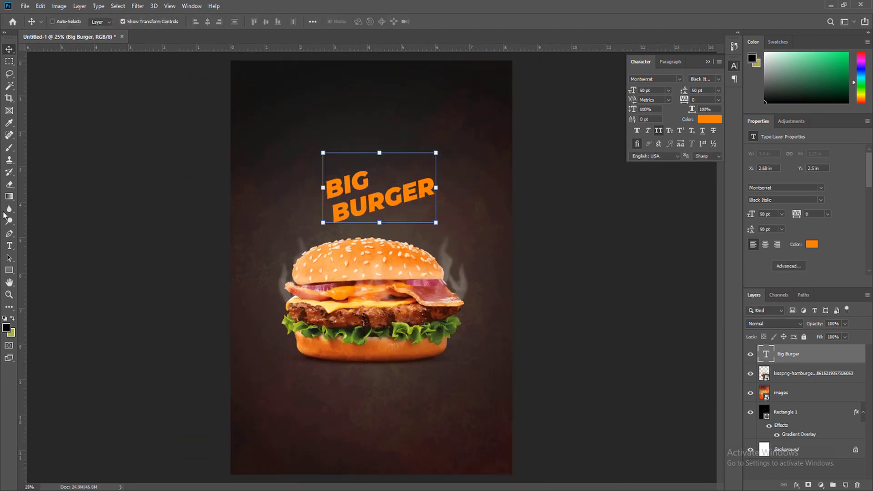
# - Draw a white-filled triangle shape above the headline with the Pen tool
pyautogui.click(9, 233)
pyautogui.scroll(3, 445, 179)
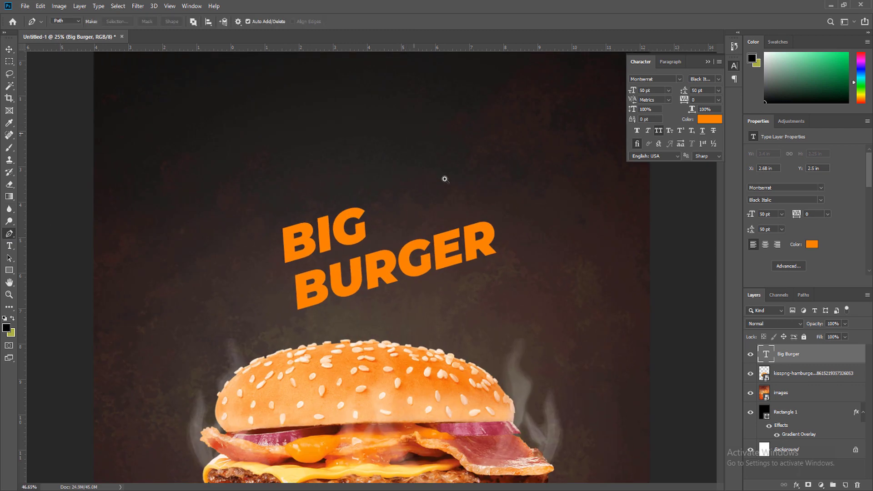
pyautogui.scroll(1, 444, 180)
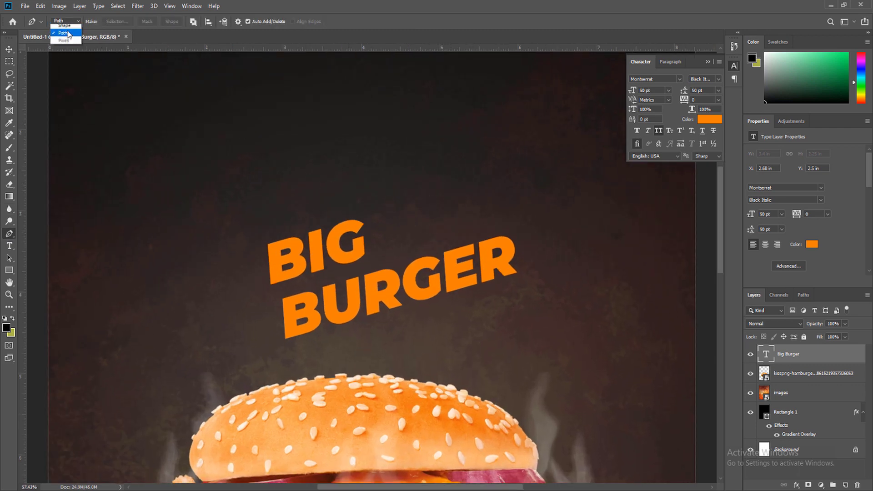
pyautogui.click(64, 25)
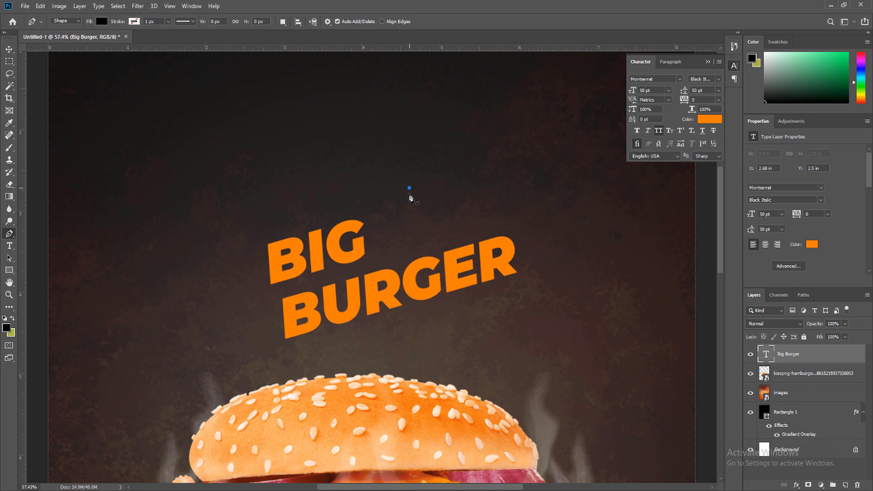
pyautogui.click(399, 225)
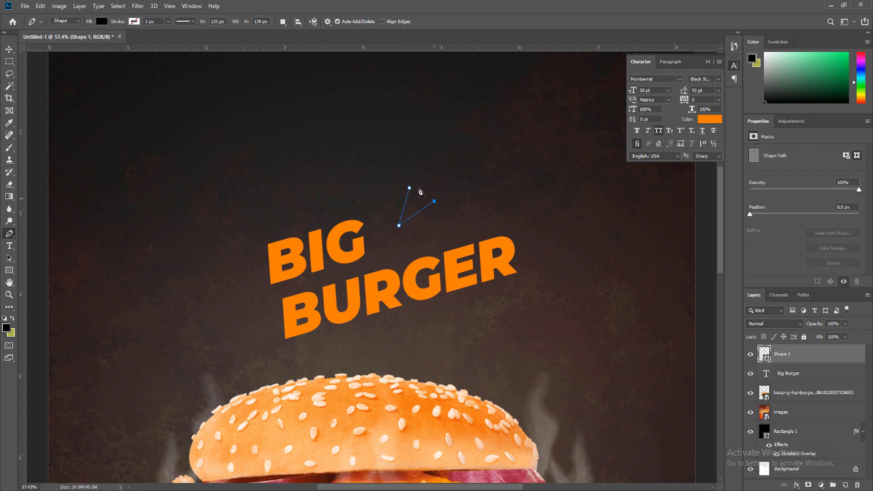
pyautogui.click(434, 201)
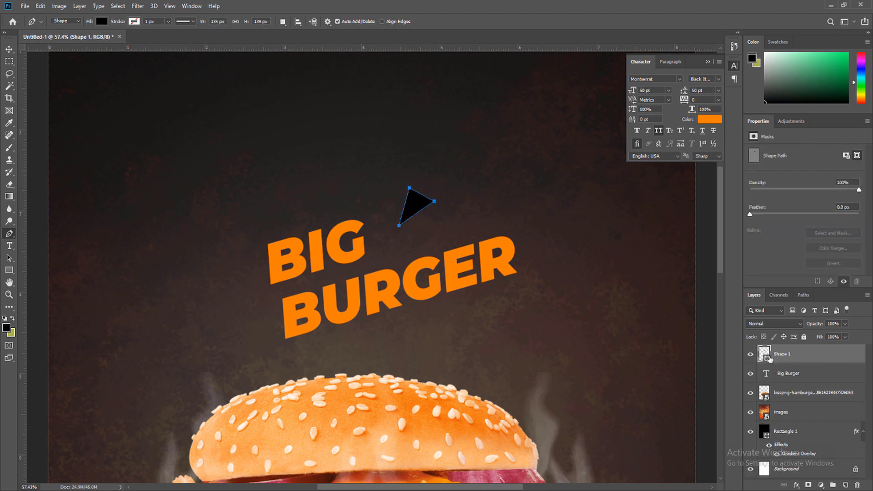
pyautogui.doubleClick(765, 359)
pyautogui.moveTo(598, 243); pyautogui.dragTo(561, 165)
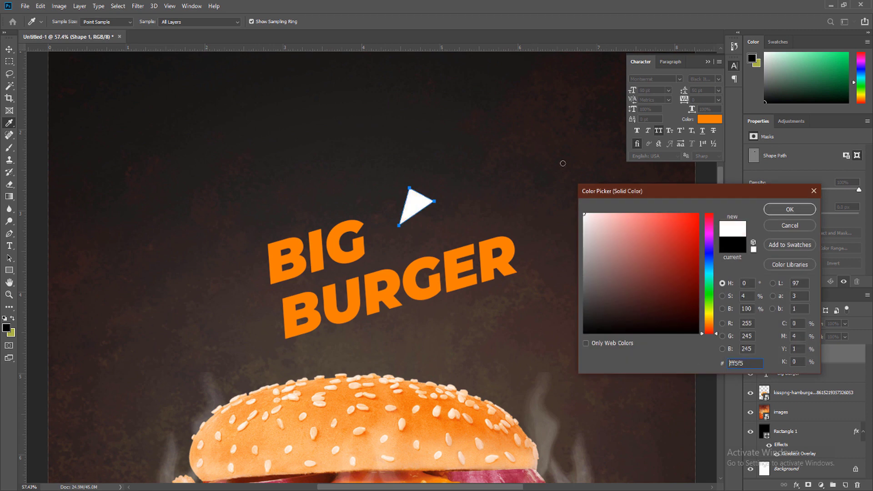
pyautogui.click(783, 210)
# - Place a rotated copy of the triangle left of BIG, then shrink it to about two-thirds
pyautogui.press('v')
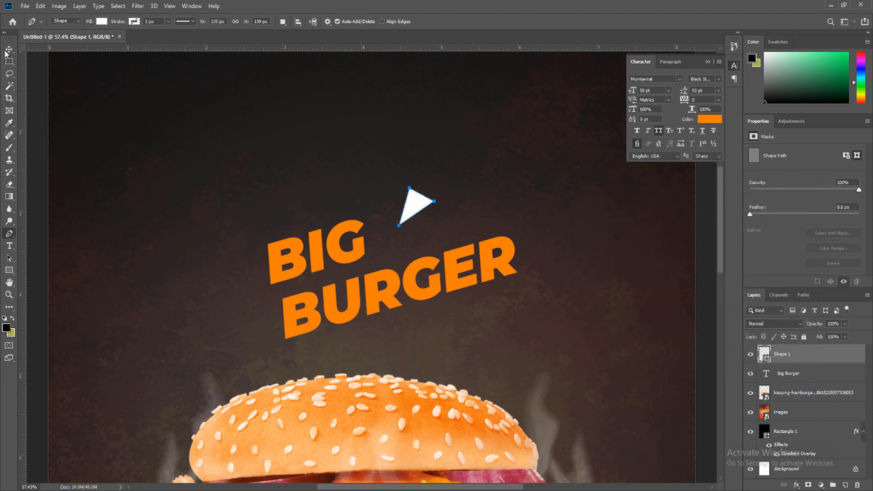
pyautogui.moveTo(430, 206)
pyautogui.mouseDown()
pyautogui.moveTo(256, 284)
pyautogui.moveTo(178, 283)
pyautogui.mouseUp()
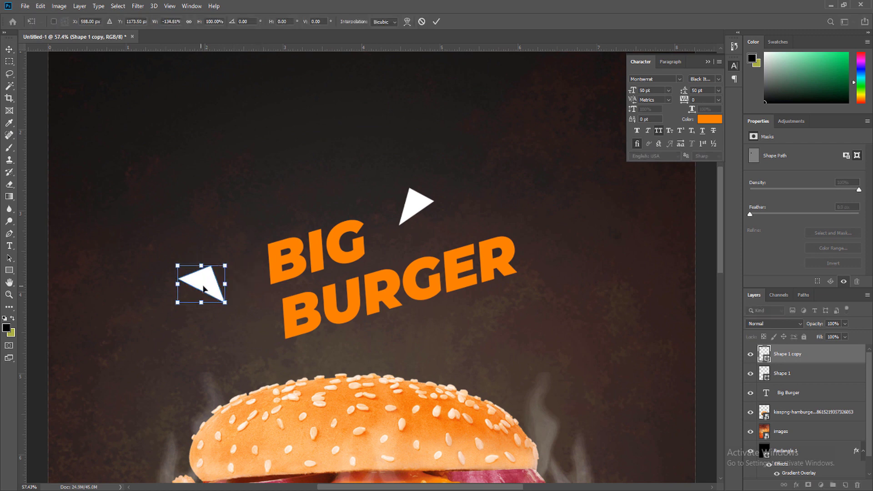
pyautogui.moveTo(238, 267); pyautogui.dragTo(230, 220)
pyautogui.moveTo(210, 277)
pyautogui.mouseDown()
pyautogui.moveTo(226, 288)
pyautogui.moveTo(207, 266)
pyautogui.moveTo(219, 293)
pyautogui.moveTo(238, 303)
pyautogui.moveTo(225, 297)
pyautogui.mouseUp()
pyautogui.press('Return')
pyautogui.hotkey('ctrl', 't')
# - Confirm the smaller triangle copy and select the BIG BURGER headline layer
pyautogui.click(9, 62)
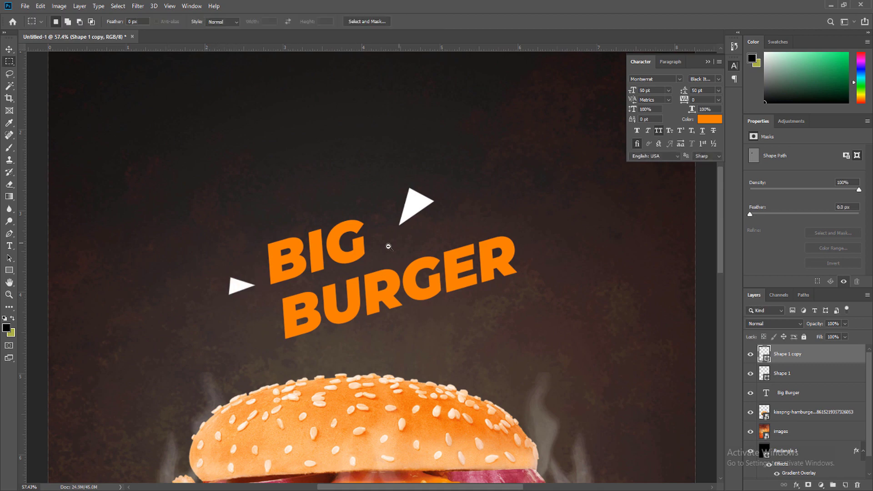
pyautogui.scroll(-5, 390, 249)
pyautogui.scroll(2, 422, 271)
pyautogui.scroll(1, 375, 241)
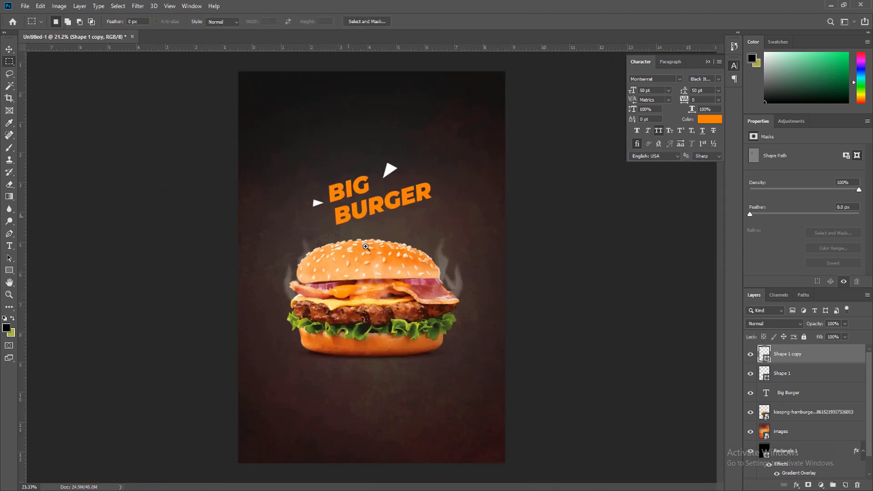
pyautogui.scroll(3, 376, 241)
pyautogui.click(793, 380)
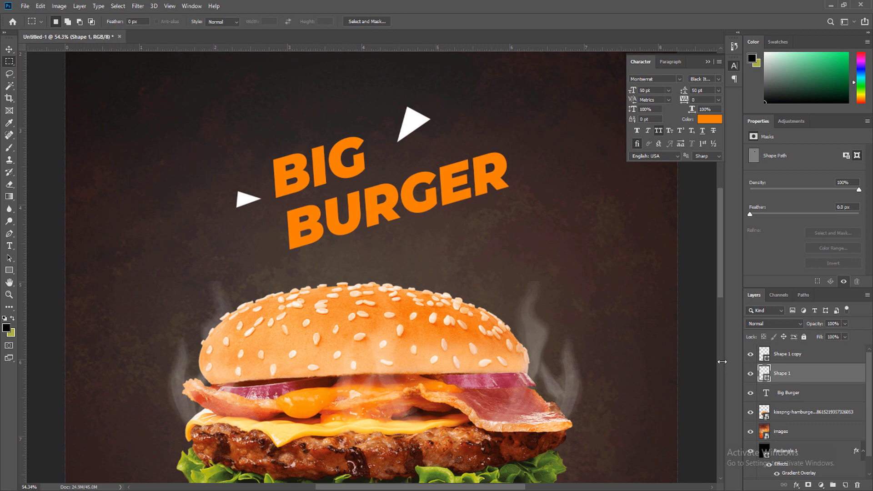
pyautogui.click(789, 393)
# - Duplicate the headline at a small offset up and to the left
pyautogui.press('v')
pyautogui.scroll(1, 412, 232)
pyautogui.scroll(2, 412, 232)
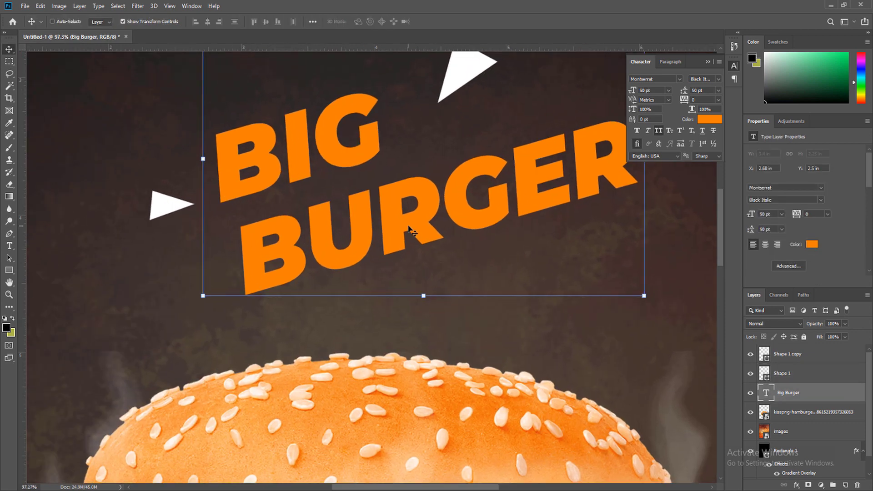
pyautogui.moveTo(409, 231); pyautogui.dragTo(404, 224)
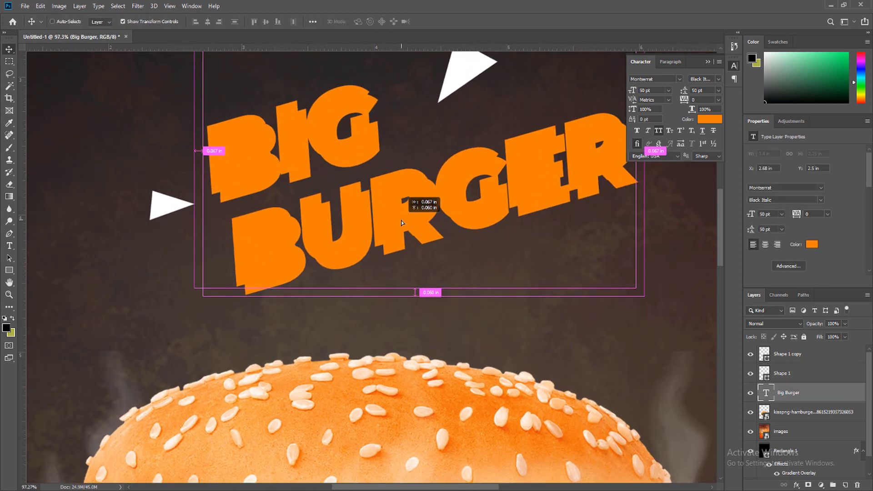
pyautogui.moveTo(404, 224); pyautogui.dragTo(405, 222)
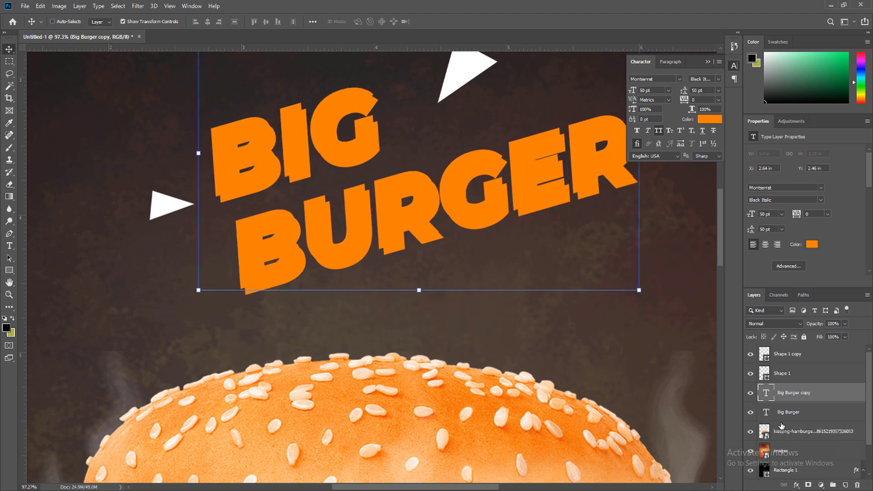
# - Recolour the original back headline grey so it acts as a shadow
pyautogui.click(788, 412)
pyautogui.click(812, 244)
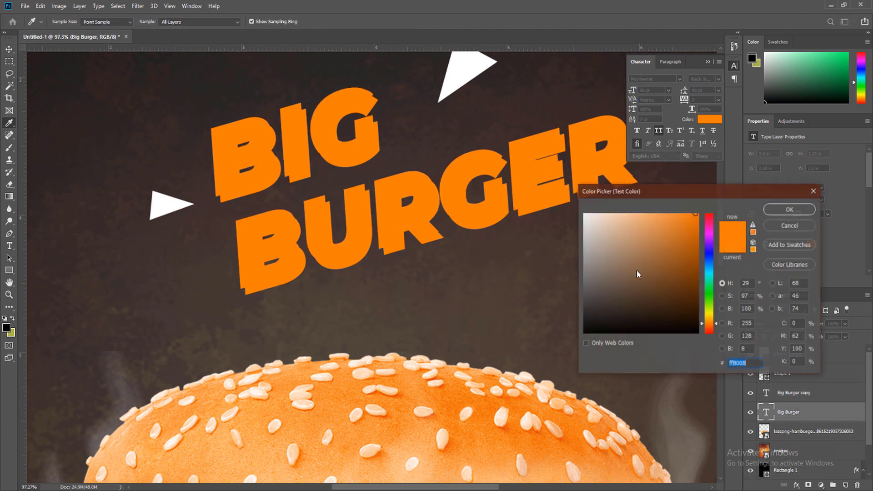
pyautogui.click(551, 284)
pyautogui.moveTo(616, 300); pyautogui.dragTo(587, 291)
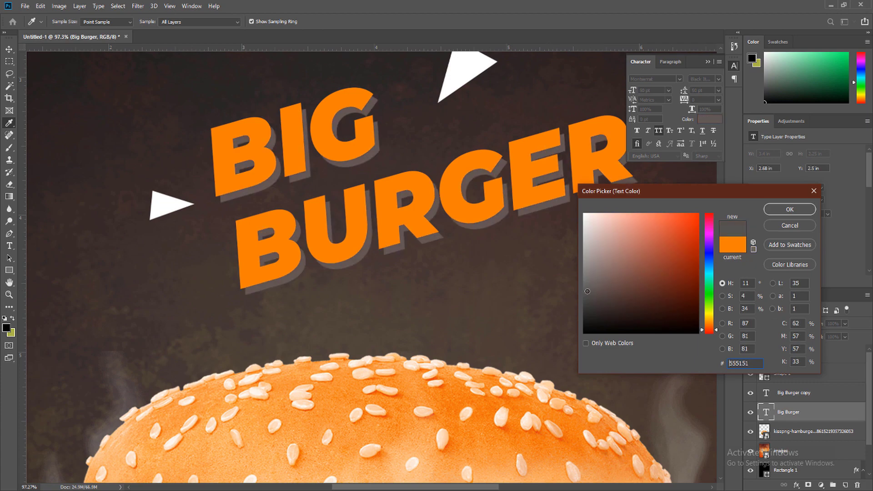
pyautogui.click(790, 210)
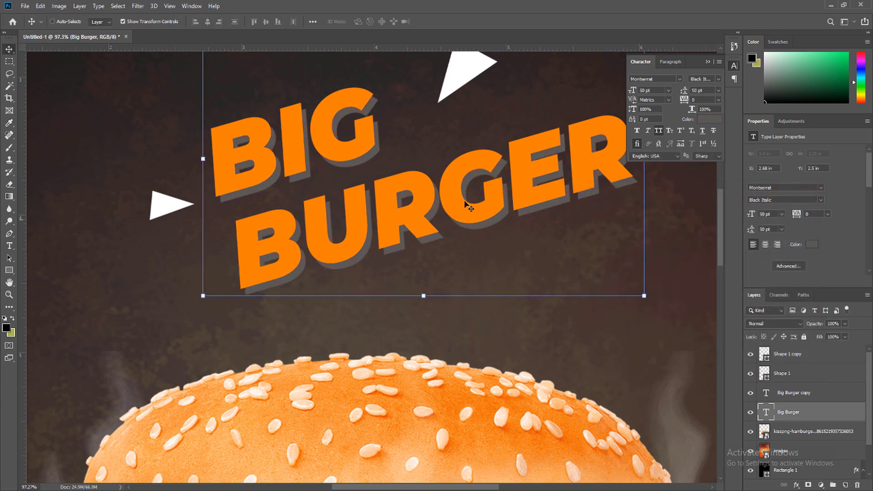
# - Nudge the front orange headline up and right against its grey shadow
pyautogui.scroll(2, 427, 185)
pyautogui.click(797, 401)
pyautogui.scroll(3, 576, 273)
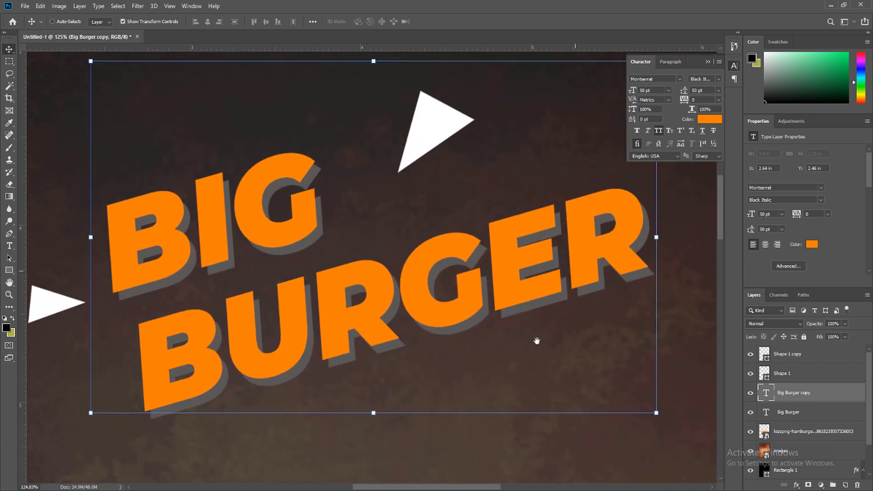
pyautogui.moveTo(516, 304); pyautogui.dragTo(527, 302)
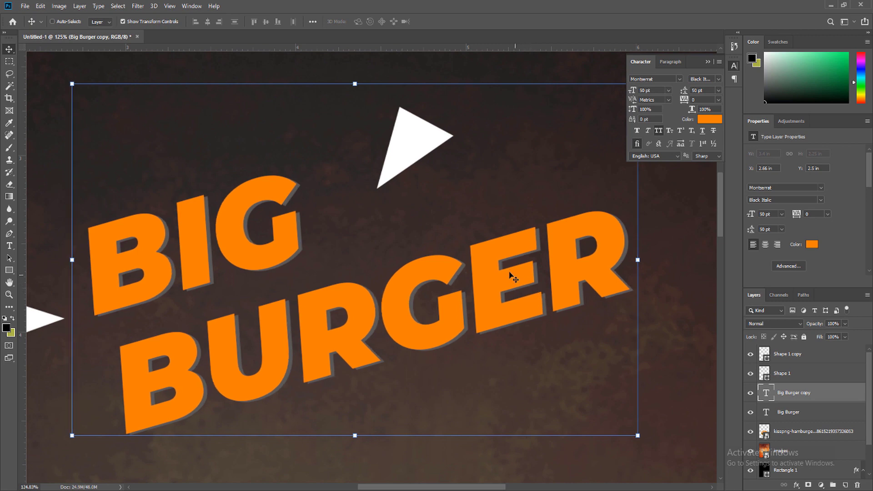
pyautogui.press('Up')
pyautogui.press('Up')
pyautogui.press('Right')
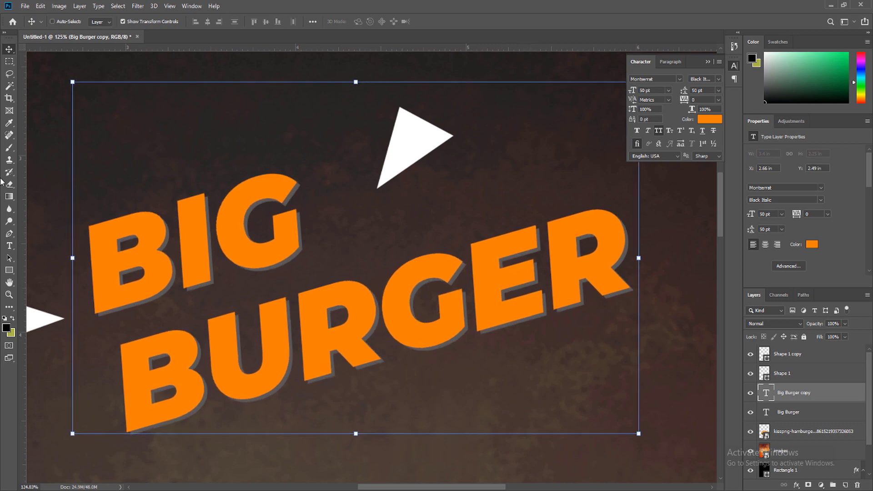
pyautogui.click(9, 61)
pyautogui.scroll(-6, 351, 331)
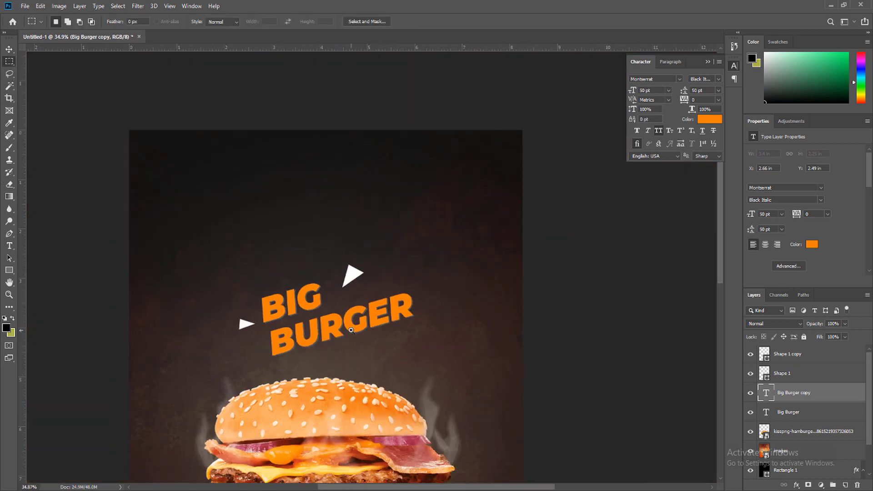
pyautogui.scroll(-2, 351, 330)
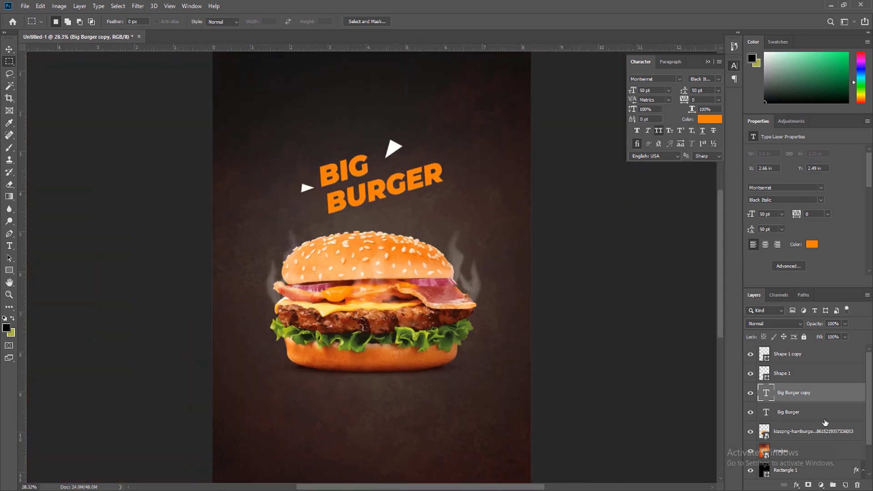
# - Group both BIG BURGER text layers and the two triangle layers with Ctrl+G
pyautogui.keyDown('shift'); pyautogui.click(793, 364); pyautogui.keyUp('shift')
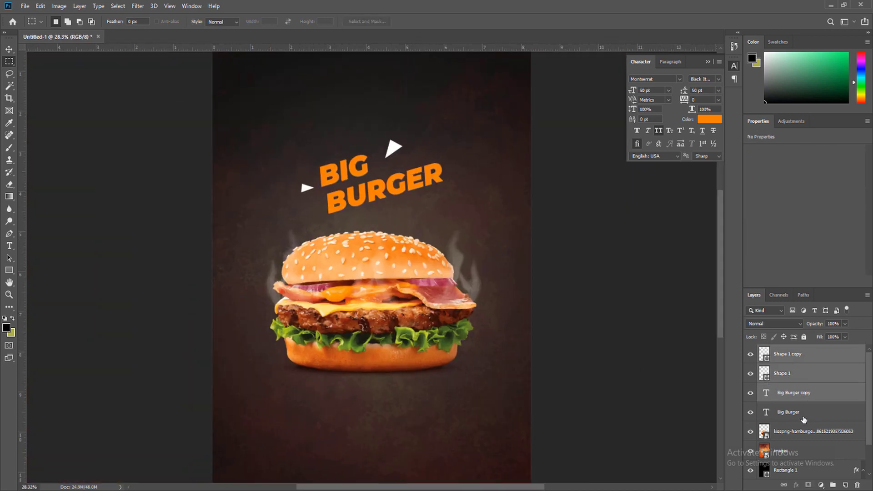
pyautogui.keyDown('shift'); pyautogui.click(804, 420); pyautogui.keyUp('shift')
pyautogui.keyDown('shift'); pyautogui.click(800, 373); pyautogui.keyUp('shift')
pyautogui.keyDown('shift'); pyautogui.click(799, 358); pyautogui.keyUp('shift')
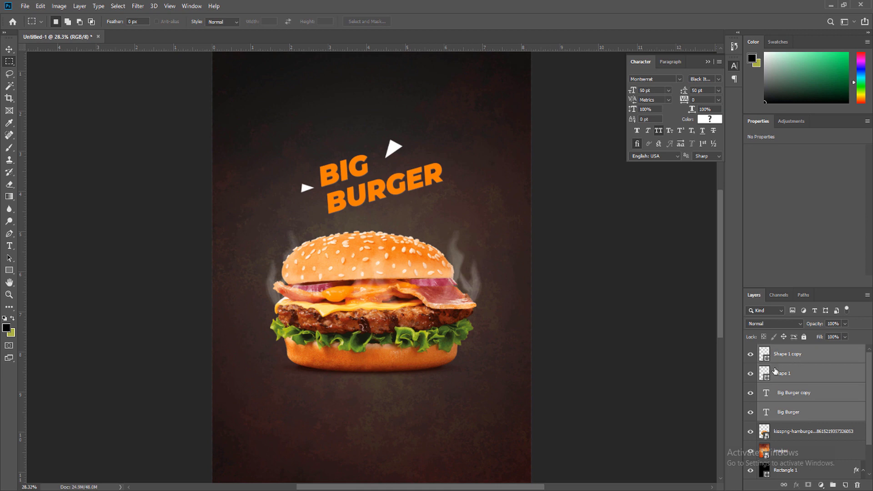
pyautogui.hotkey('ctrl', 'g')
# - Centre the headline group horizontally against the Background and fit the poster on screen
pyautogui.click(8, 49)
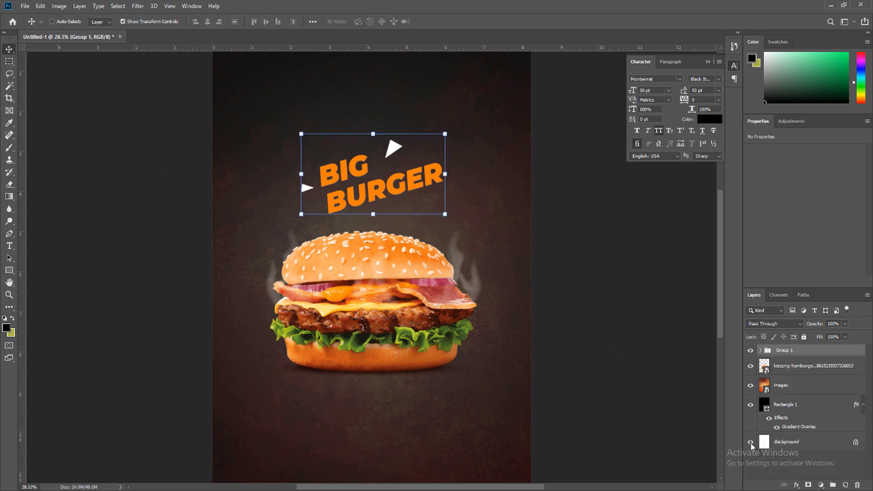
pyautogui.keyDown('ctrl'); pyautogui.click(794, 440); pyautogui.keyUp('ctrl')
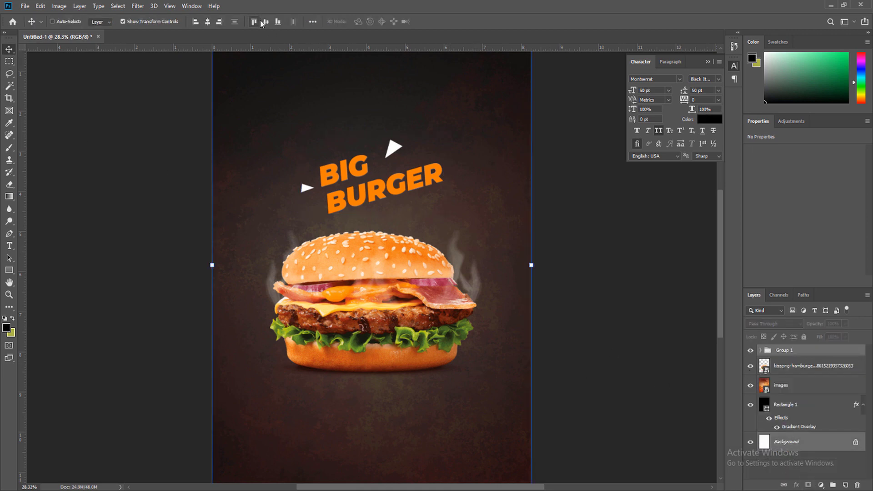
pyautogui.click(207, 22)
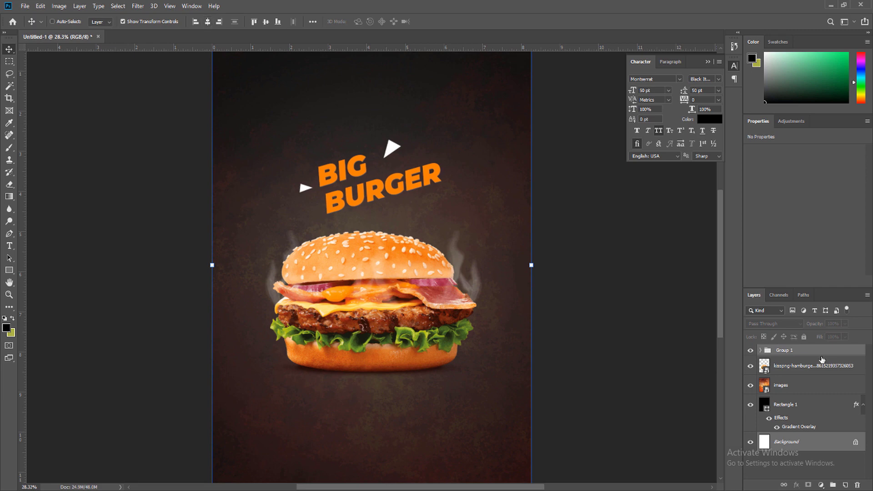
pyautogui.keyDown('ctrl'); pyautogui.click(687, 306); pyautogui.keyUp('ctrl')
pyautogui.hotkey('ctrl', '0')
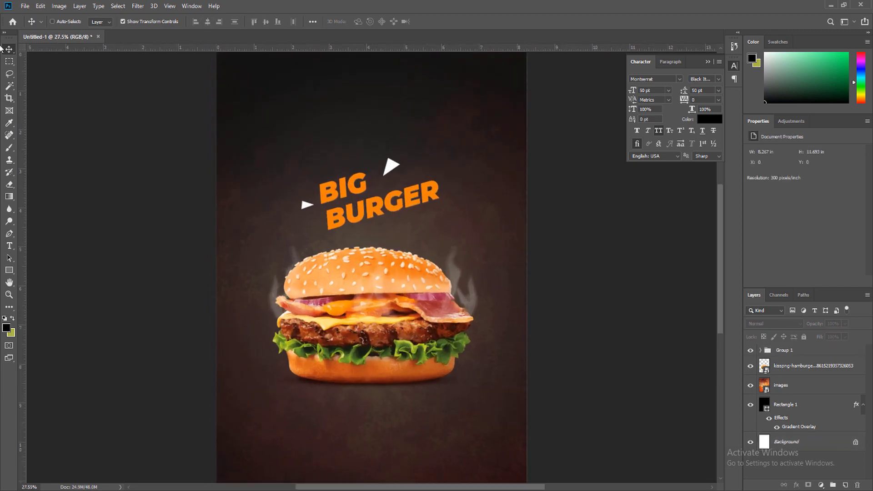
# - Raise the headline group slightly, then ease it back down a little
pyautogui.click(783, 351)
pyautogui.moveTo(368, 209); pyautogui.dragTo(367, 188)
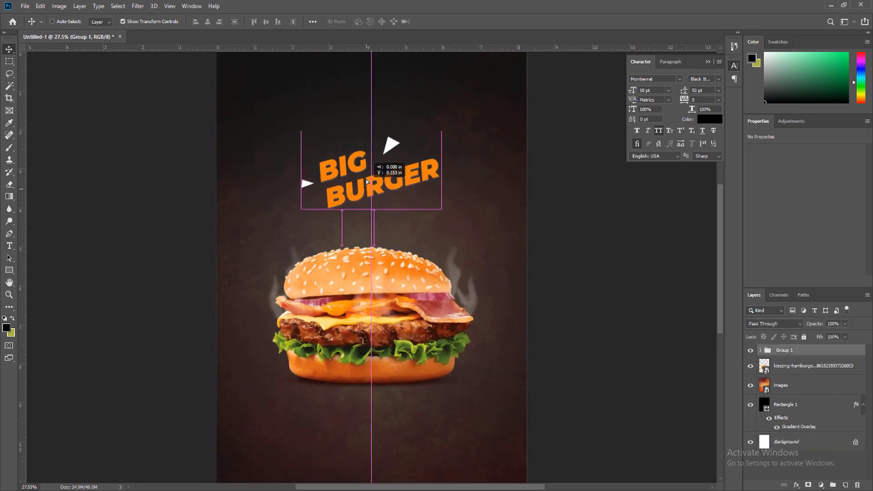
pyautogui.scroll(-5, 385, 173)
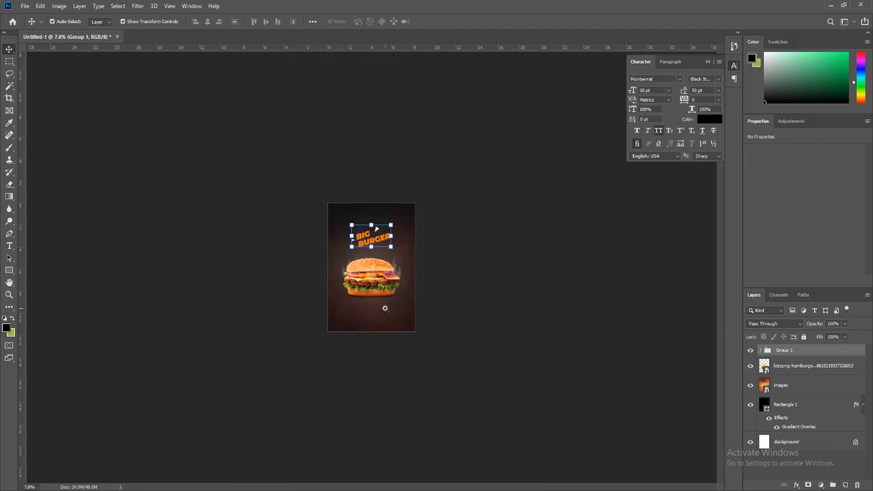
pyautogui.scroll(5, 384, 173)
pyautogui.moveTo(386, 169); pyautogui.dragTo(385, 182)
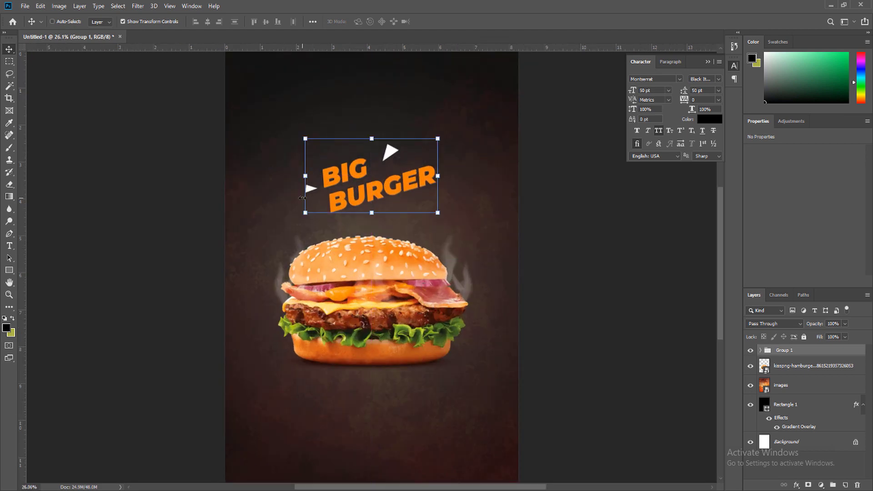
# - Drag the fire photo from the poster assets folder in Explorer onto the poster
pyautogui.click(11, 61)
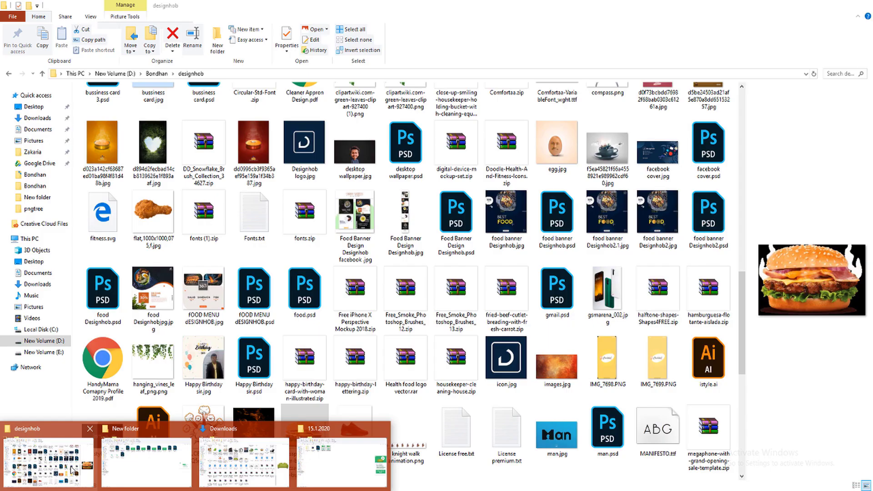
pyautogui.click(86, 467)
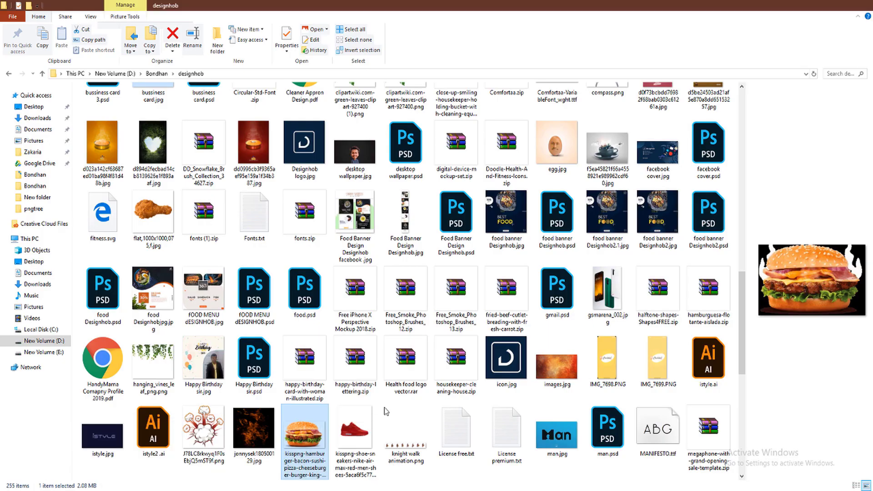
pyautogui.moveTo(255, 432)
pyautogui.mouseDown()
pyautogui.moveTo(206, 486)
pyautogui.moveTo(376, 399)
pyautogui.mouseUp()
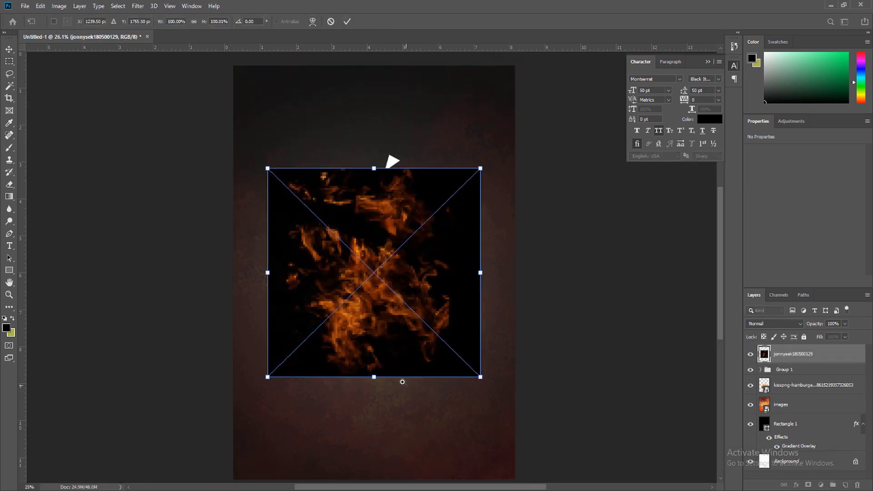
# - Place the fire photo below the burger in Linear Dodge (Add) mode, with flames around the burger's top
pyautogui.scroll(-2, 403, 382)
pyautogui.press('Return')
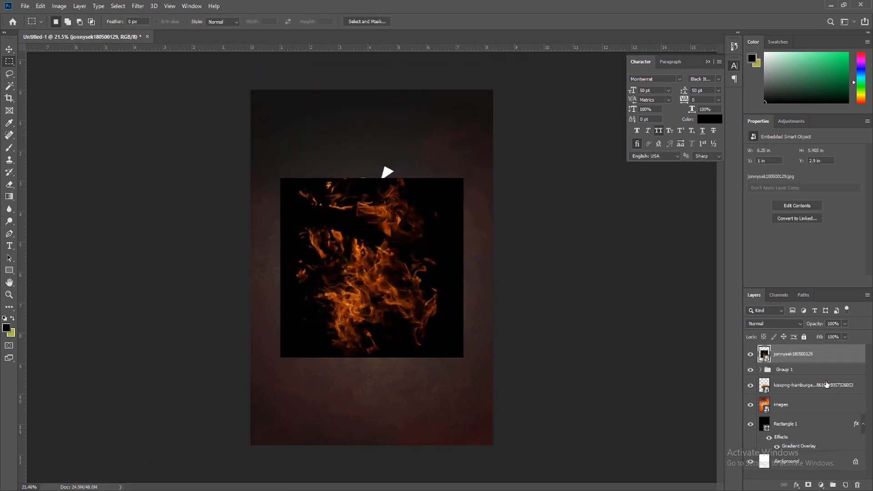
pyautogui.moveTo(803, 354); pyautogui.dragTo(804, 386)
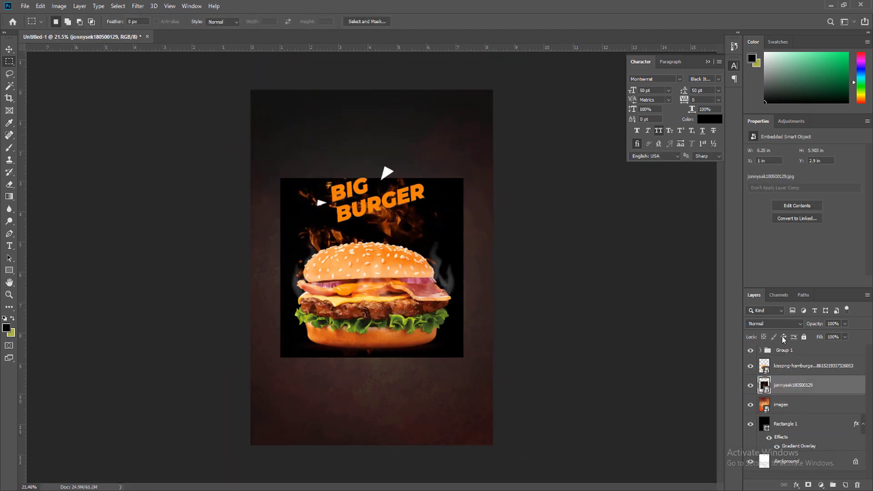
pyautogui.click(775, 324)
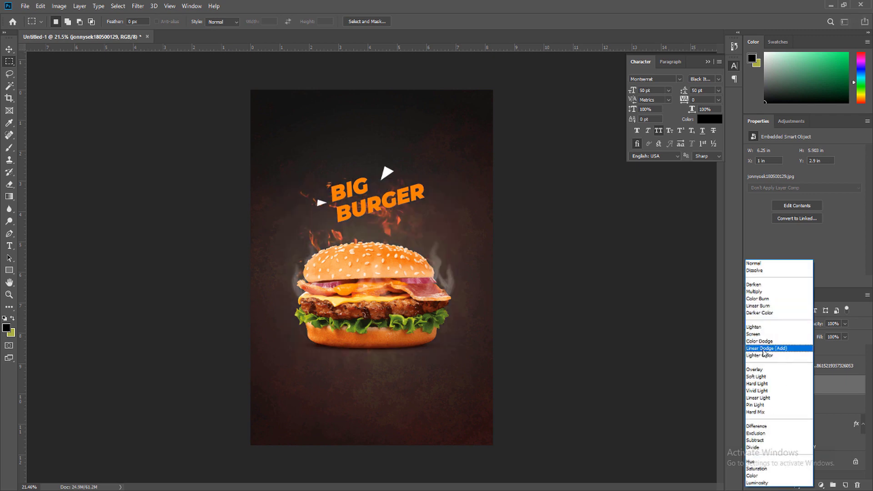
pyautogui.click(764, 349)
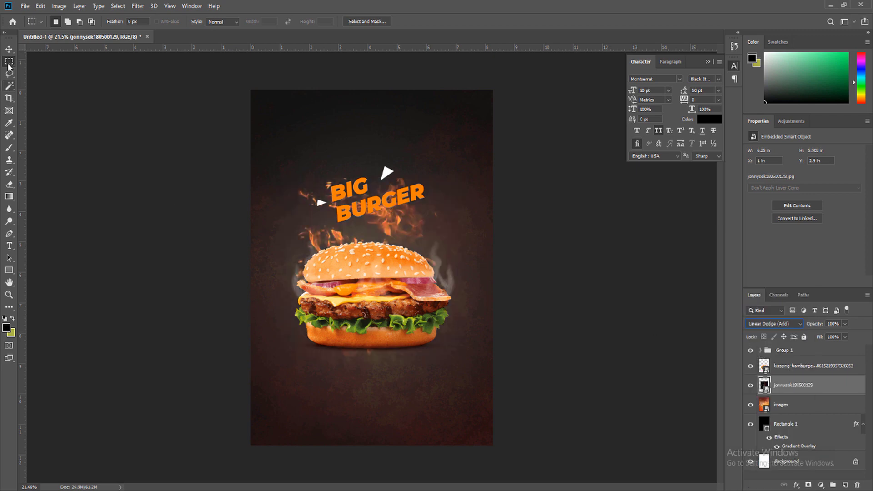
pyautogui.press('v')
pyautogui.moveTo(422, 242)
pyautogui.mouseDown()
pyautogui.moveTo(464, 303)
pyautogui.moveTo(419, 238)
pyautogui.moveTo(399, 230)
pyautogui.mouseUp()
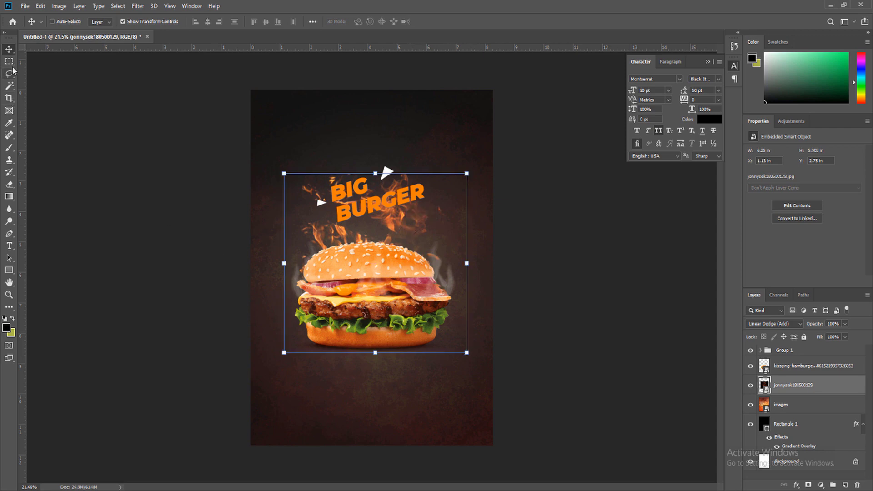
# - Select the images texture, Rectangle 1 and burger photo layers in turn
pyautogui.press('m')
pyautogui.click(794, 408)
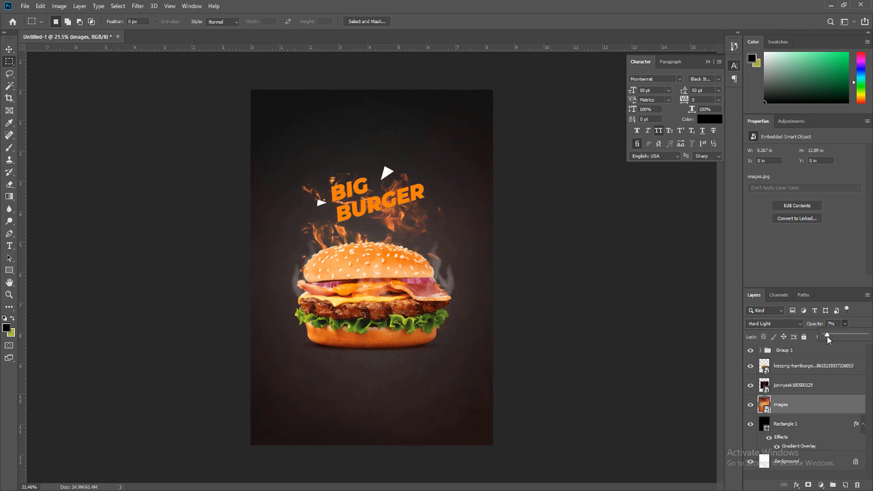
pyautogui.click(791, 428)
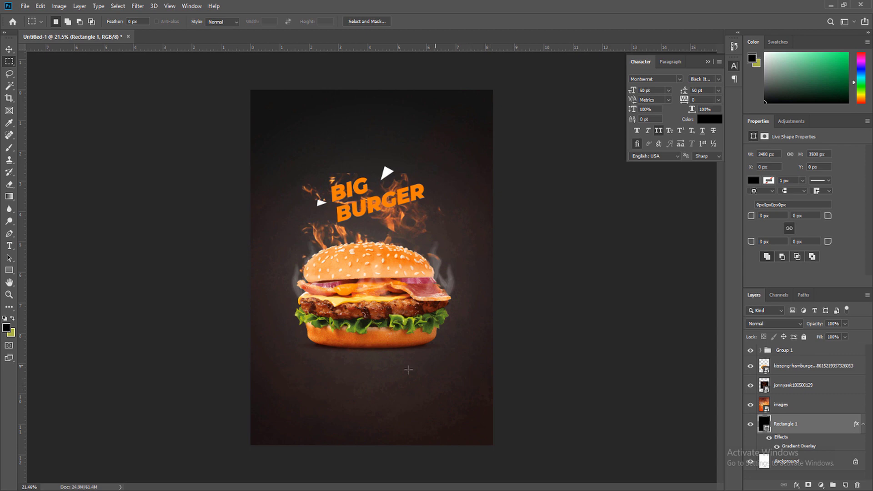
pyautogui.scroll(-3, 408, 370)
pyautogui.scroll(3, 368, 353)
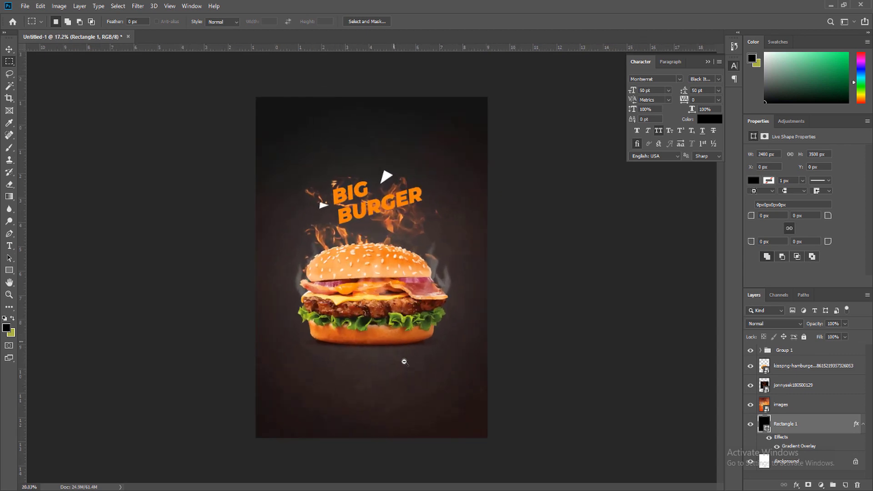
pyautogui.scroll(2, 407, 362)
pyautogui.scroll(-2, 415, 363)
pyautogui.scroll(1, 415, 355)
pyautogui.scroll(2, 420, 349)
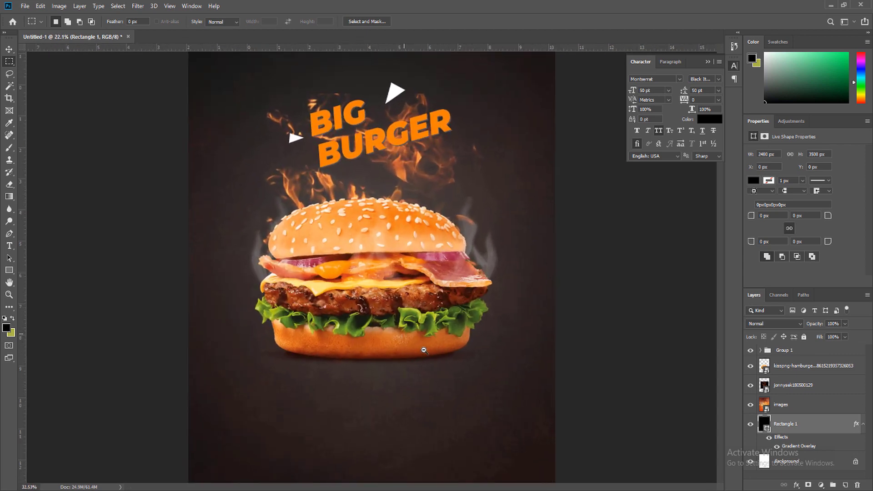
pyautogui.scroll(-2, 424, 351)
pyautogui.scroll(-1, 460, 337)
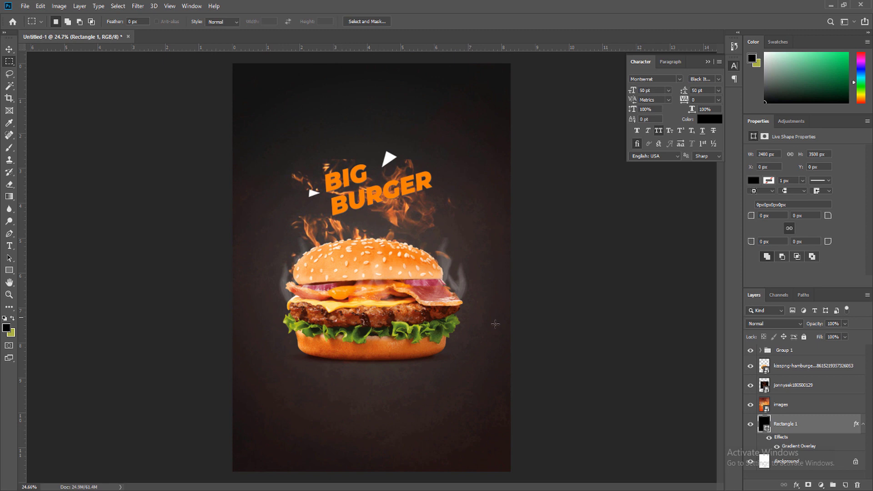
pyautogui.click(803, 369)
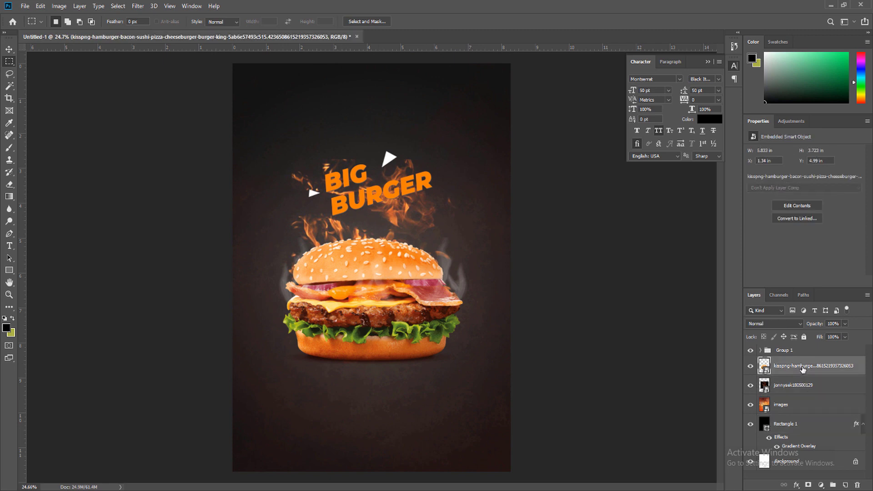
# - Recolour just the word BIG in the headline to white (#ffffff)
pyautogui.click(9, 245)
pyautogui.scroll(5, 364, 182)
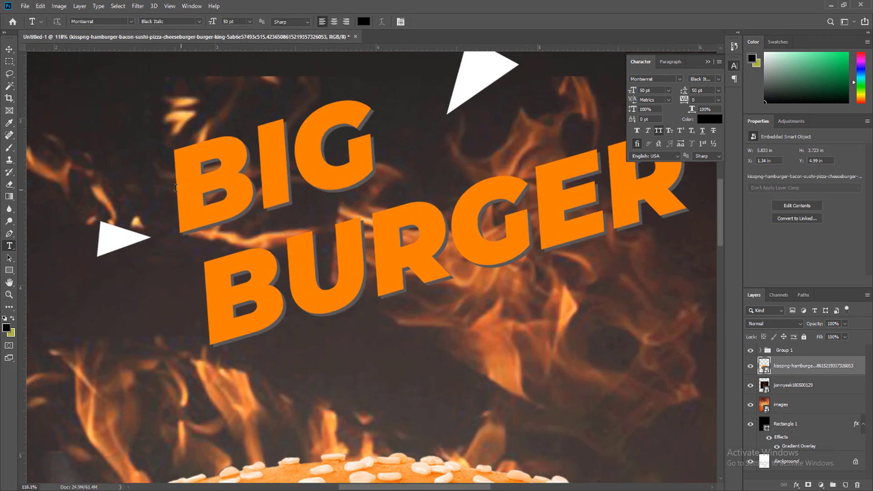
pyautogui.moveTo(176, 188); pyautogui.dragTo(282, 255)
pyautogui.doubleClick(202, 183)
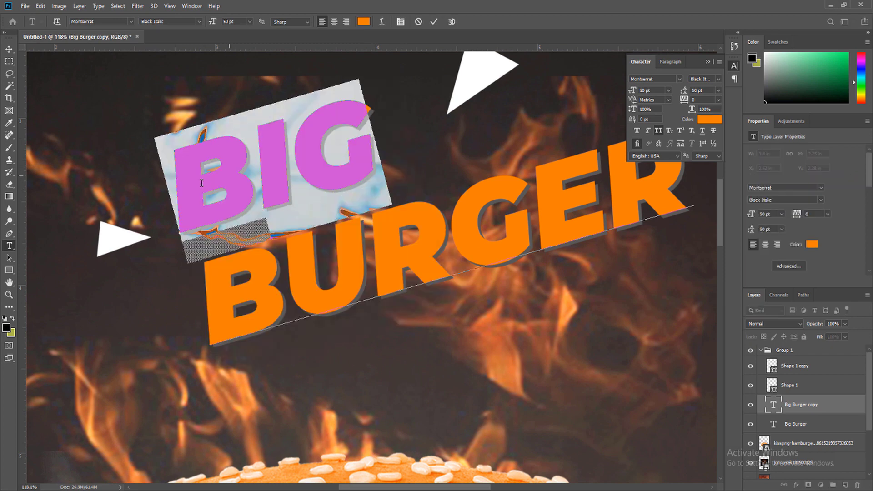
pyautogui.click(812, 244)
pyautogui.click(587, 212)
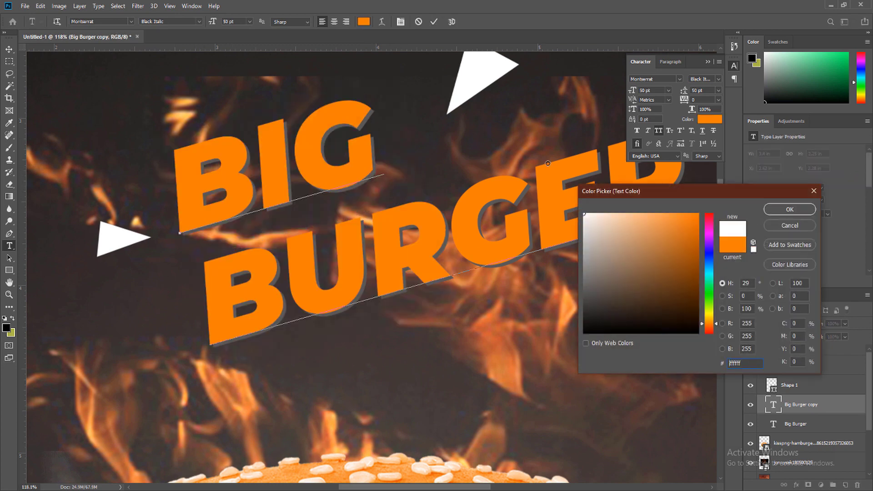
pyautogui.click(777, 212)
pyautogui.click(9, 49)
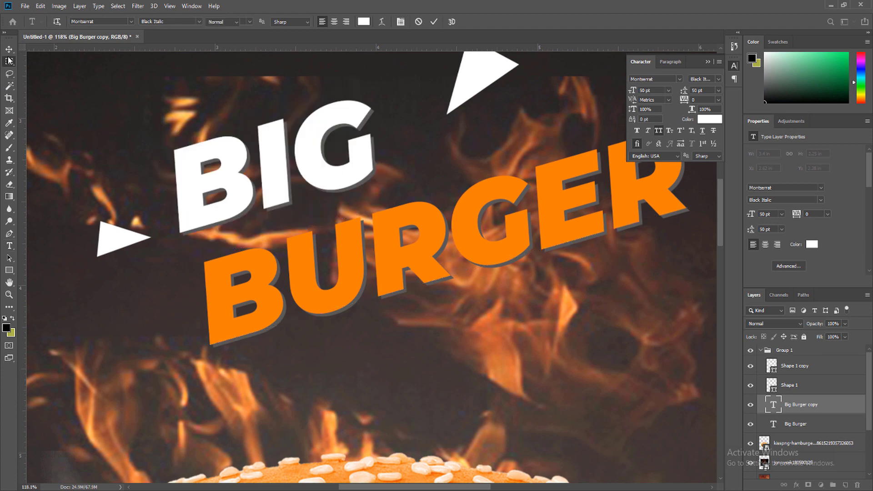
pyautogui.scroll(-5, 365, 201)
pyautogui.scroll(2, 380, 283)
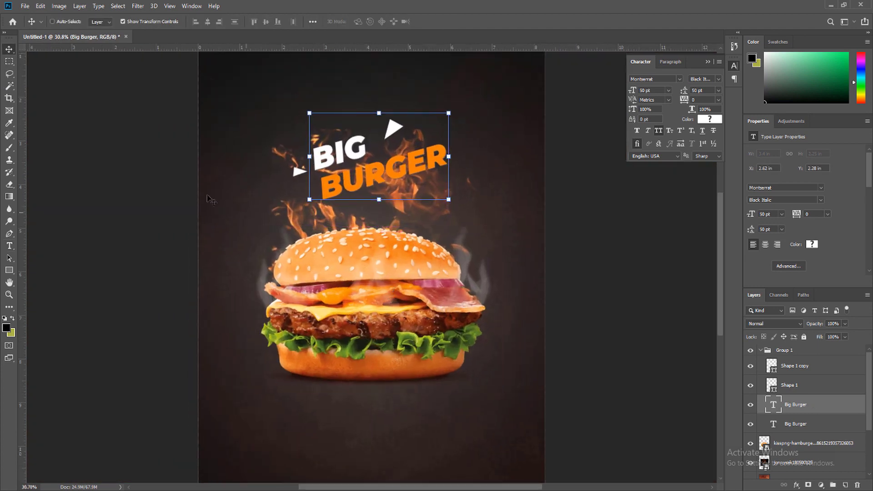
# - Set the fire photo layer's opacity to 42%
pyautogui.click(10, 61)
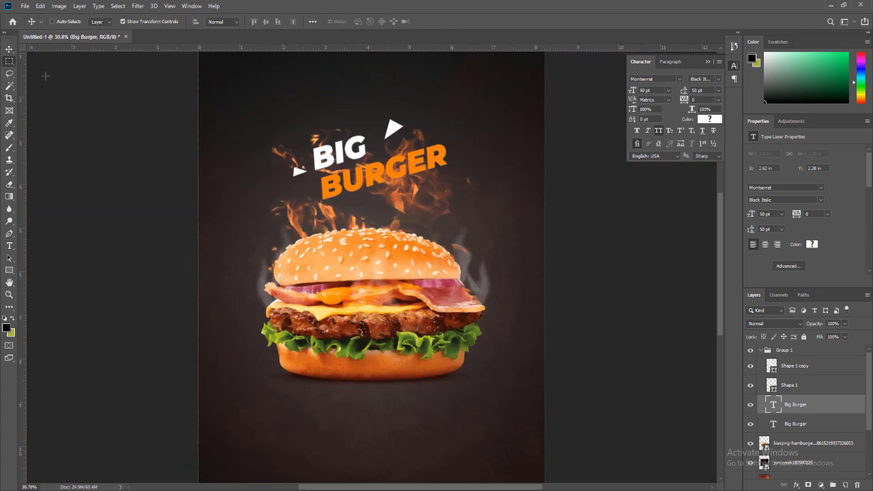
pyautogui.click(816, 462)
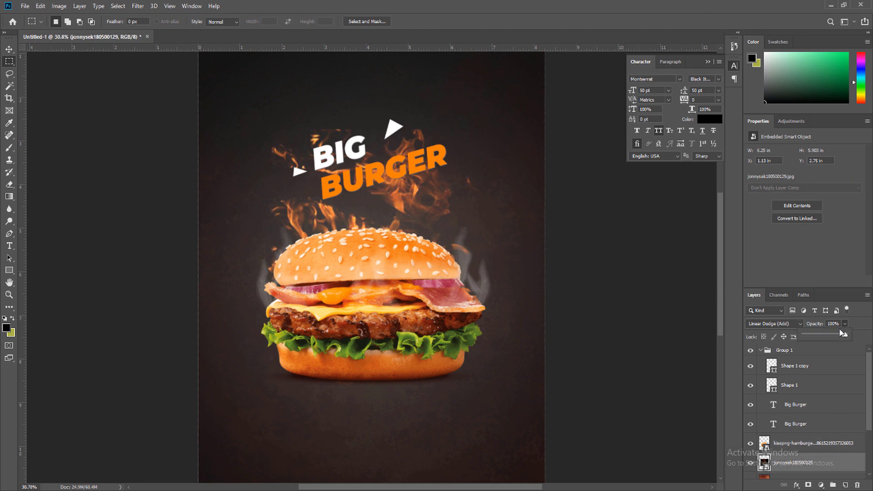
pyautogui.moveTo(828, 335); pyautogui.dragTo(821, 336)
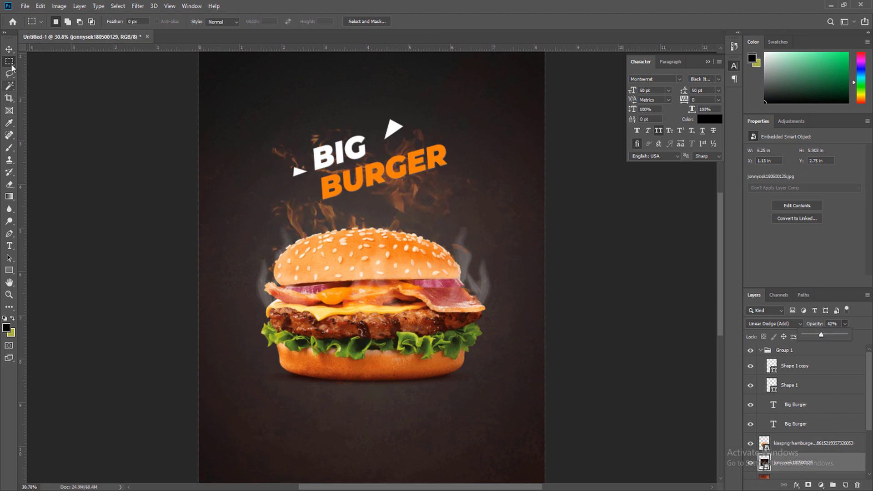
pyautogui.scroll(-2, 413, 353)
pyautogui.scroll(2, 412, 339)
pyautogui.scroll(-1, 412, 339)
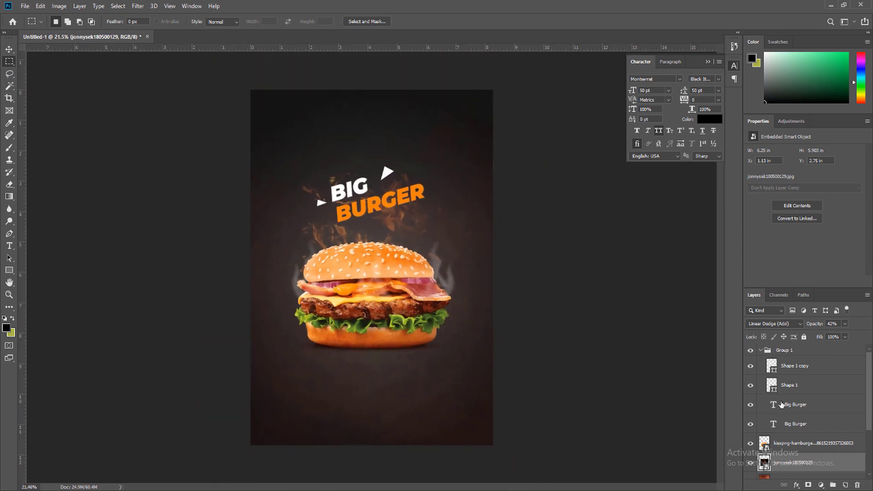
# - Scale the headline group up to about 116% and reposition it above the burger
pyautogui.click(778, 350)
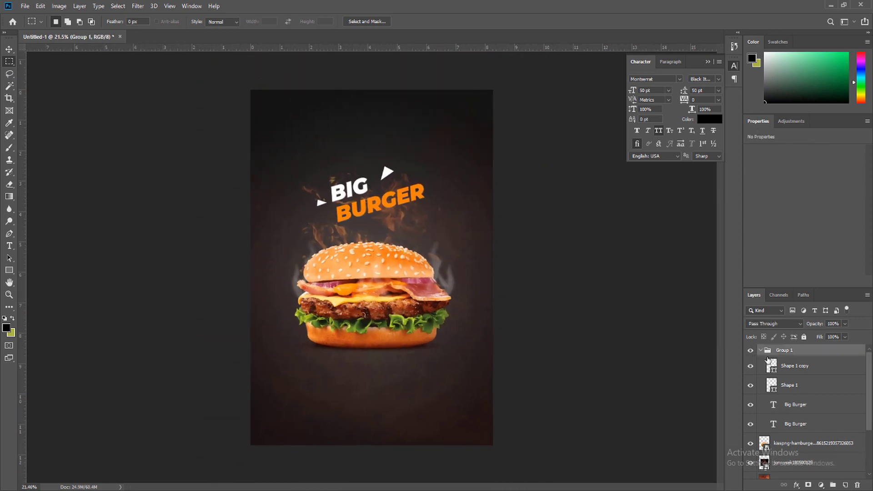
pyautogui.click(761, 351)
pyautogui.click(9, 49)
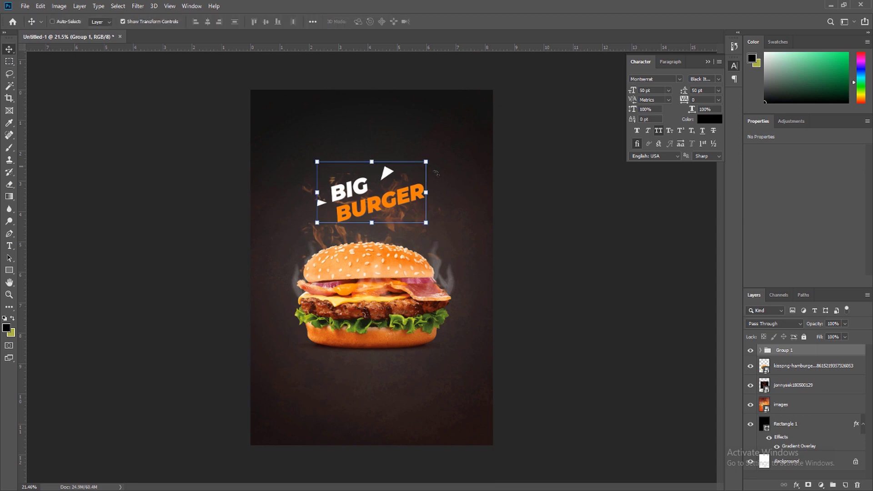
pyautogui.moveTo(425, 221); pyautogui.dragTo(471, 248)
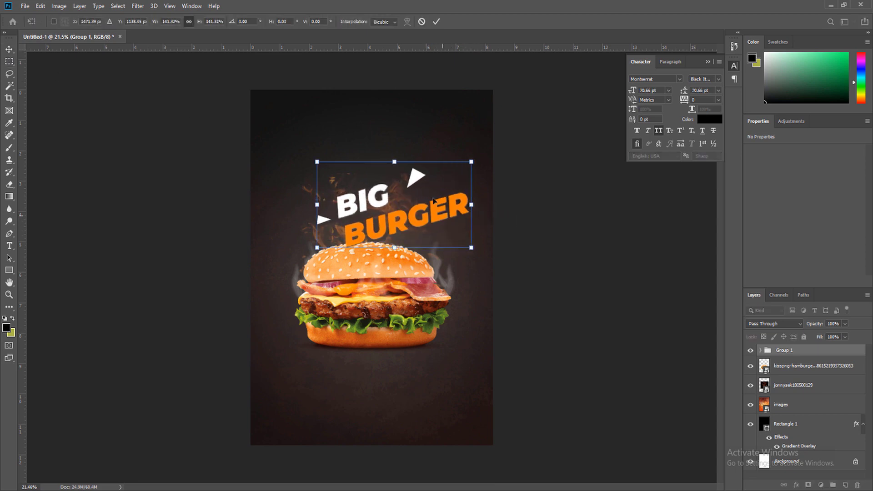
pyautogui.moveTo(442, 218); pyautogui.dragTo(423, 190)
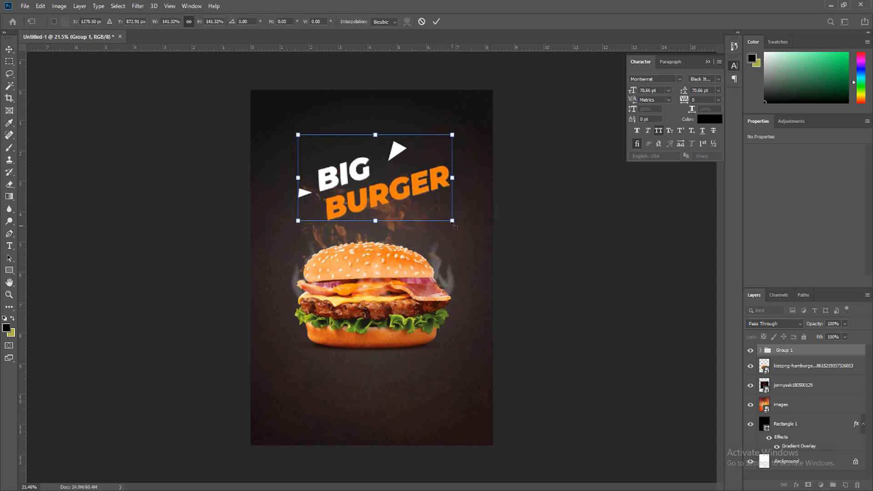
pyautogui.moveTo(454, 223); pyautogui.dragTo(427, 207)
pyautogui.moveTo(385, 186)
pyautogui.mouseDown()
pyautogui.moveTo(399, 195)
pyautogui.moveTo(398, 184)
pyautogui.mouseUp()
pyautogui.press('Return')
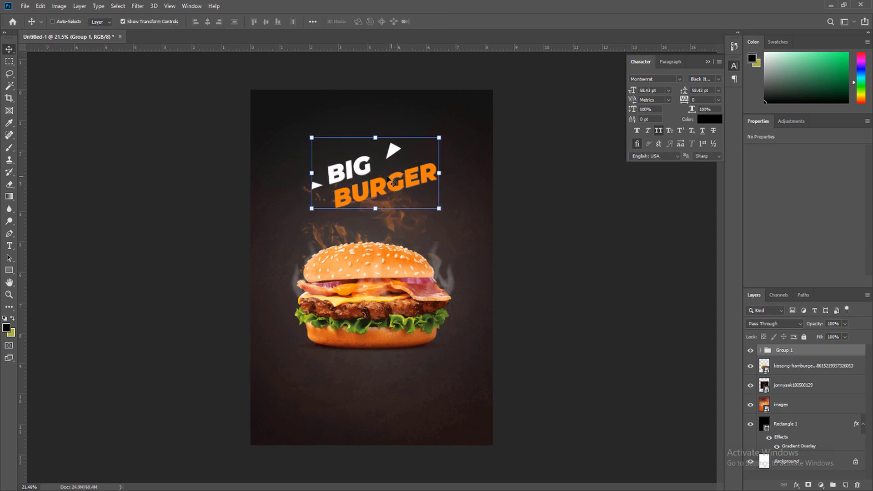
# - Align the headline group's horizontal centre with the Background layer
pyautogui.click(11, 62)
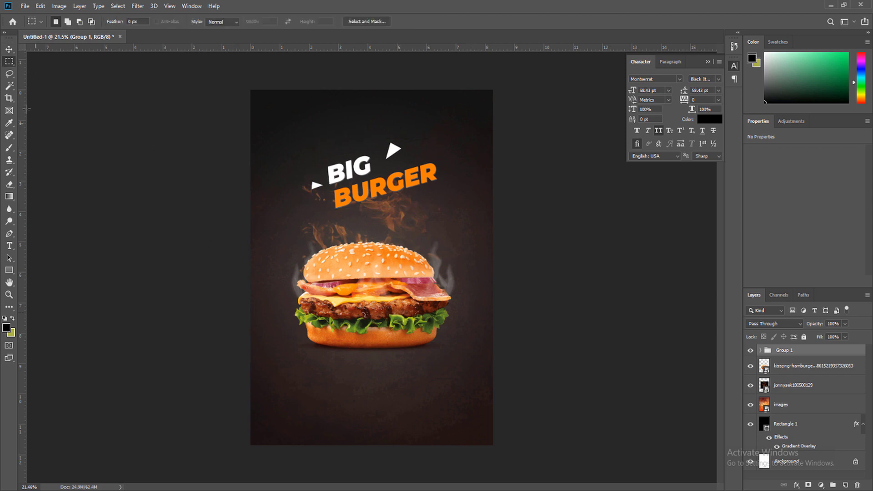
pyautogui.click(9, 49)
pyautogui.keyDown('ctrl'); pyautogui.click(787, 461); pyautogui.keyUp('ctrl')
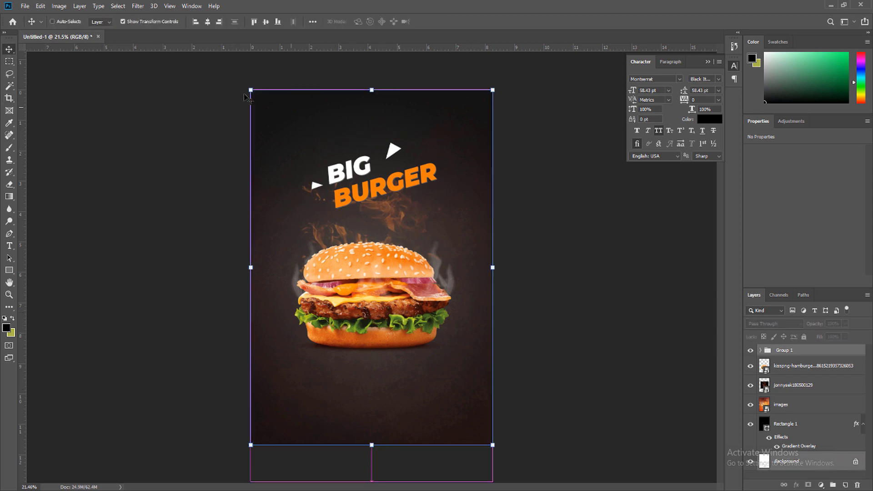
pyautogui.click(207, 22)
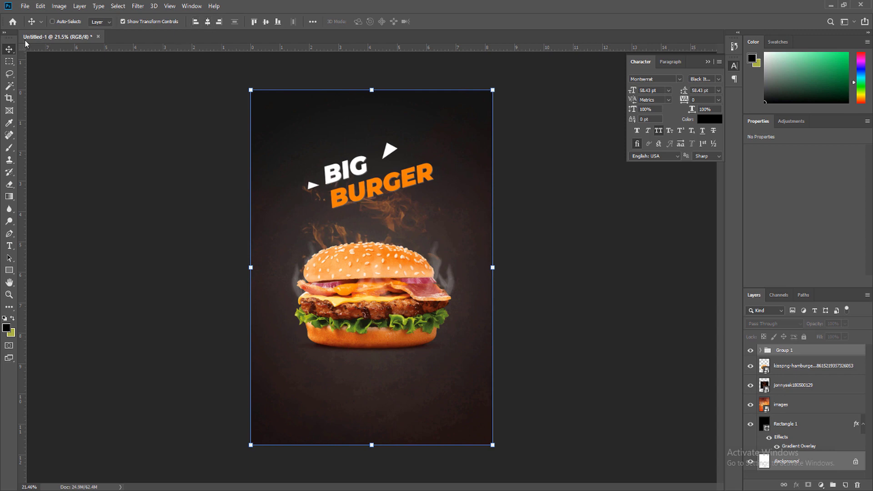
pyautogui.click(9, 61)
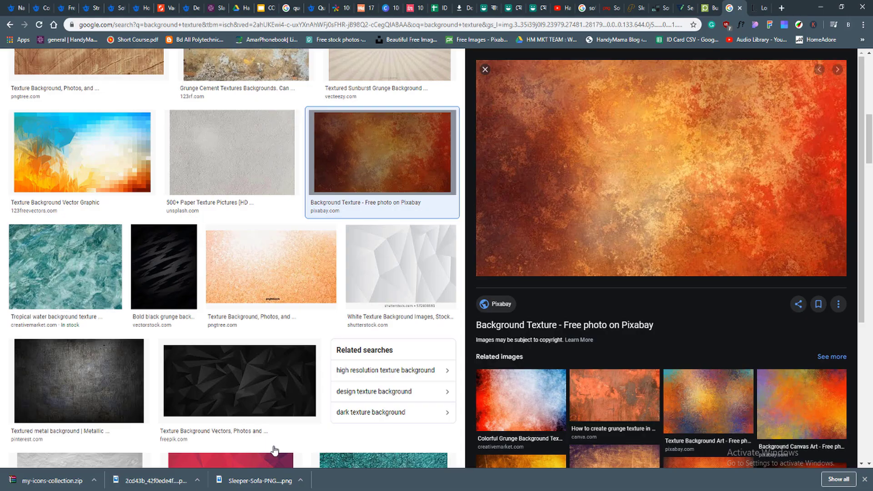
# - Copy the first Lorem Ipsum paragraph from the lipsum.com page
pyautogui.click(748, 8)
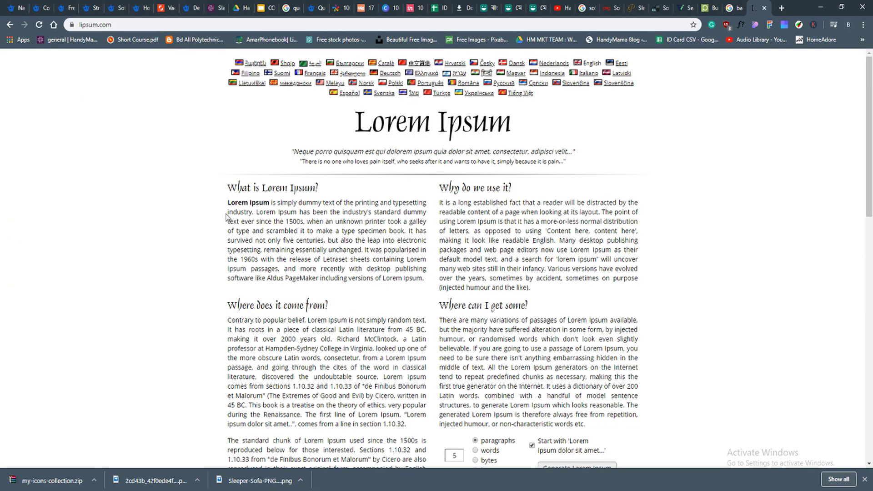
pyautogui.moveTo(227, 201); pyautogui.dragTo(323, 241)
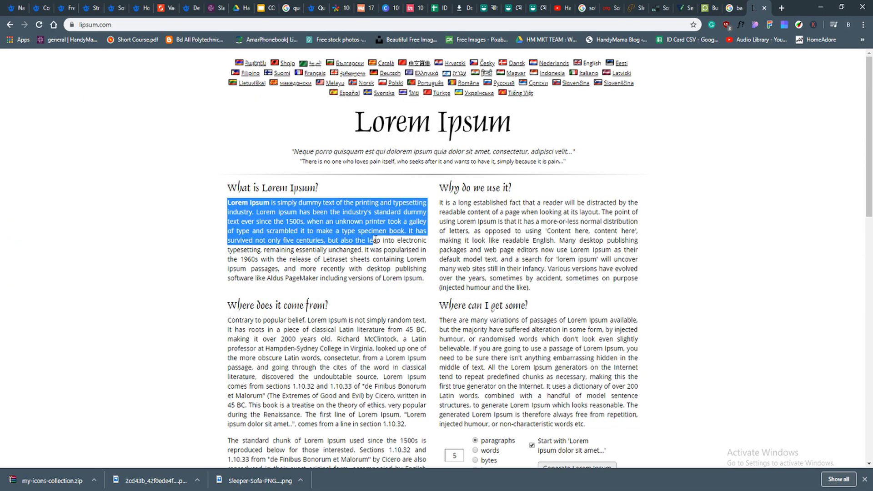
pyautogui.rightClick(324, 240)
pyautogui.click(337, 248)
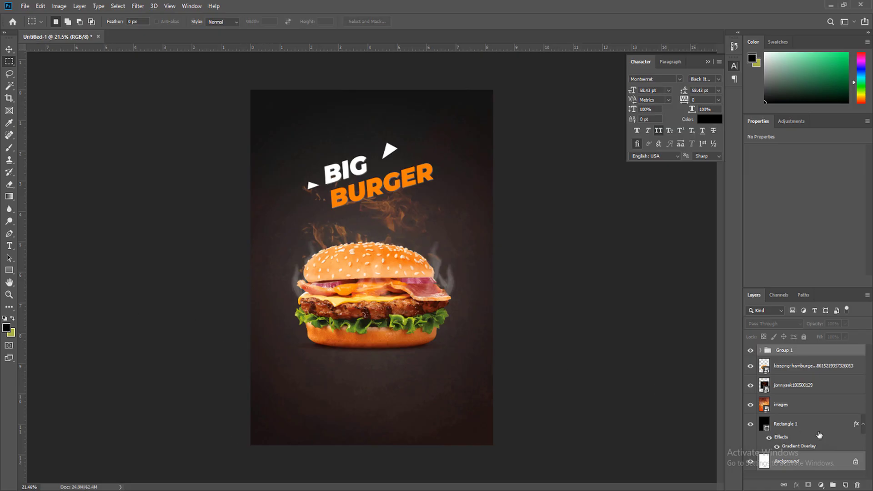
# - Paste the Lorem Ipsum paragraph into a new paragraph text box below the burger
pyautogui.click(787, 353)
pyautogui.click(9, 246)
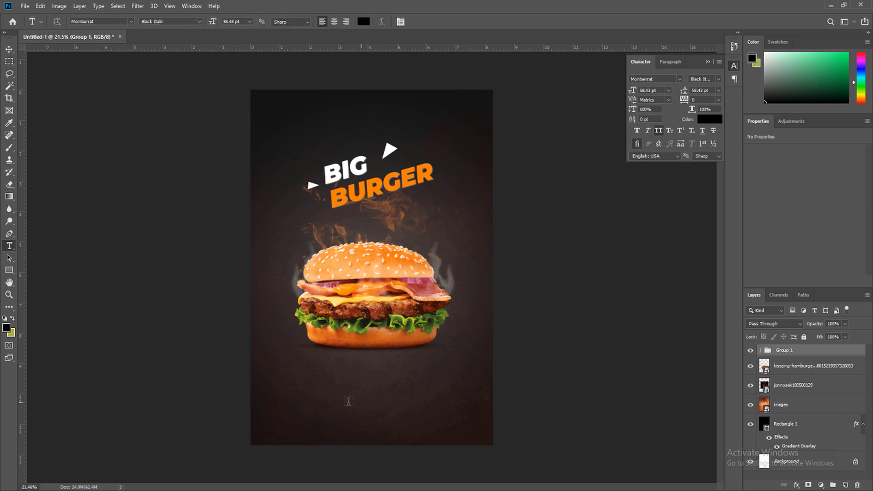
pyautogui.moveTo(296, 378); pyautogui.dragTo(461, 429)
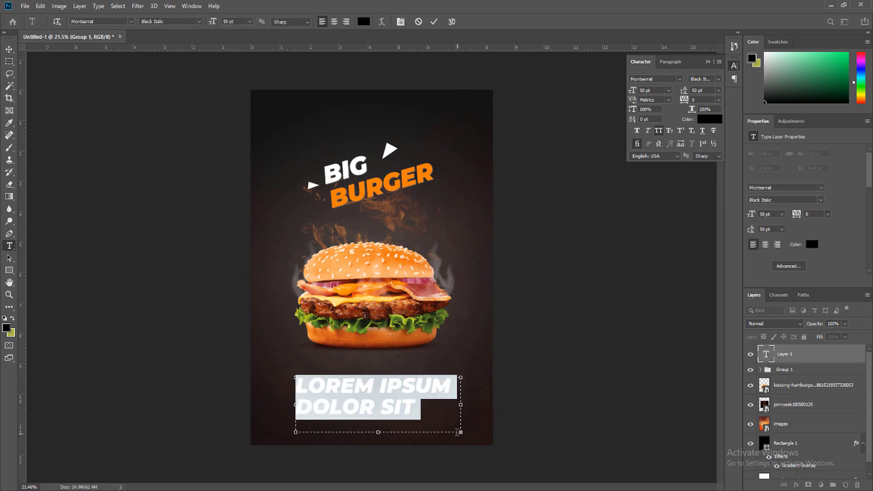
pyautogui.hotkey('ctrl', 'v')
# - Make the body text Montserrat Thin in white (#ffffff)
pyautogui.hotkey('ctrl', 'a')
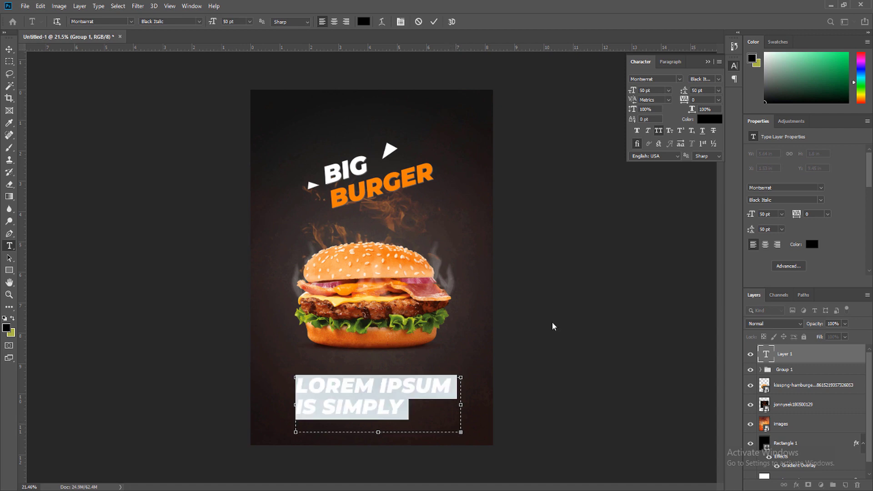
pyautogui.click(660, 78)
pyautogui.click(679, 80)
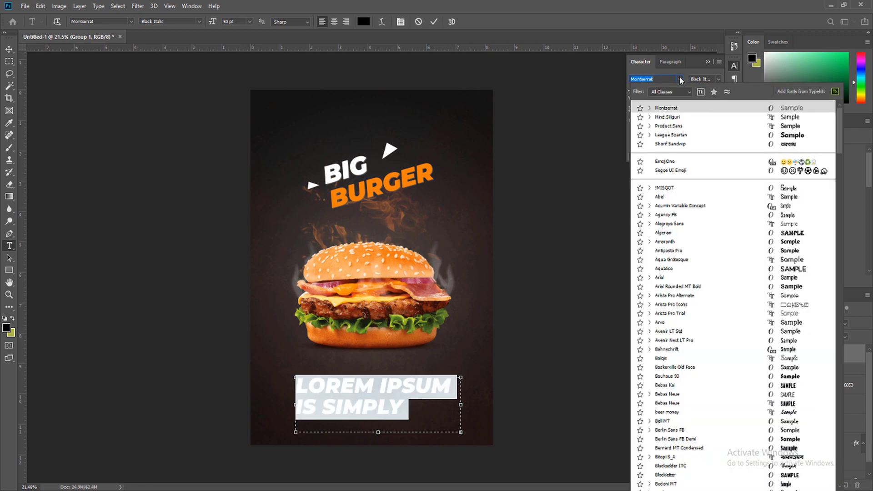
pyautogui.click(681, 80)
pyautogui.click(719, 79)
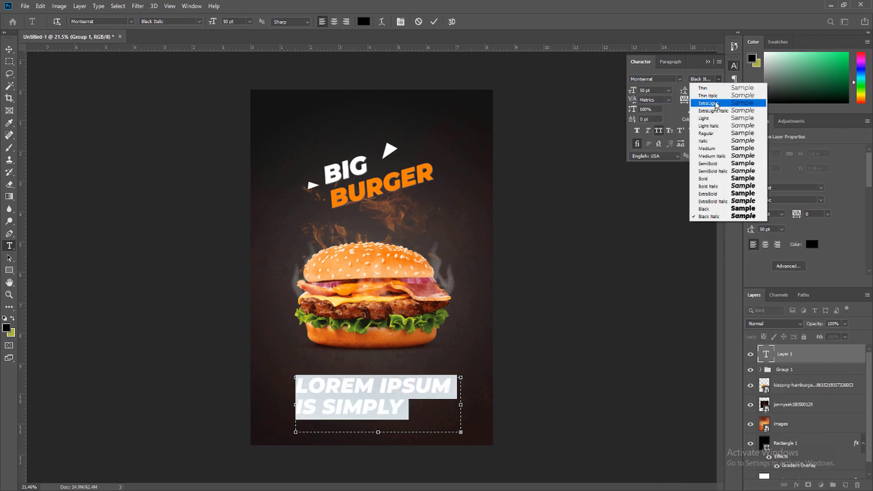
pyautogui.click(706, 88)
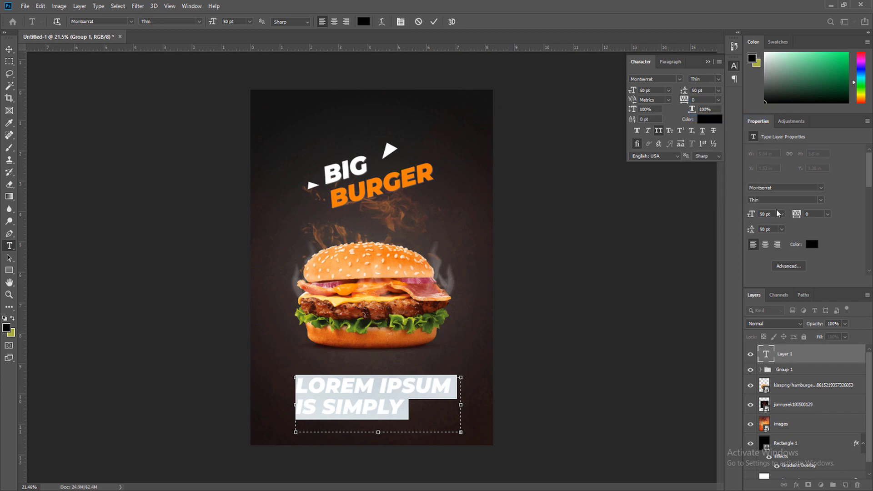
pyautogui.click(812, 244)
pyautogui.write('ffffff')
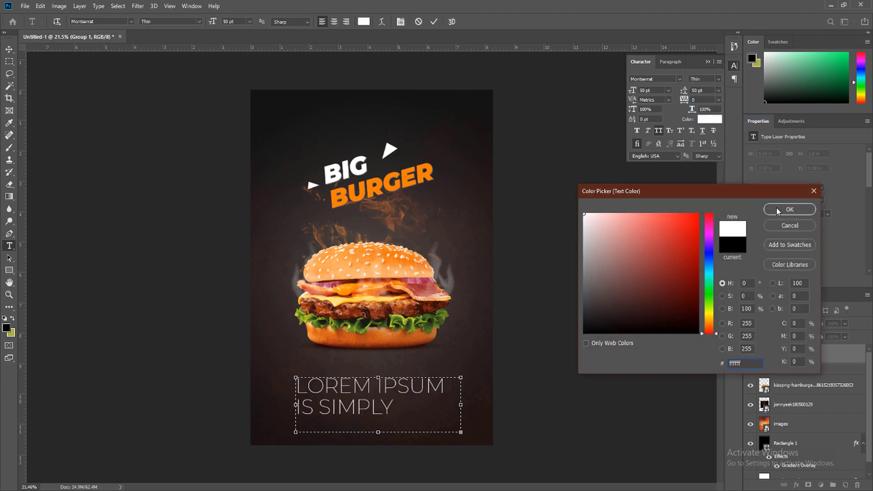
pyautogui.click(790, 210)
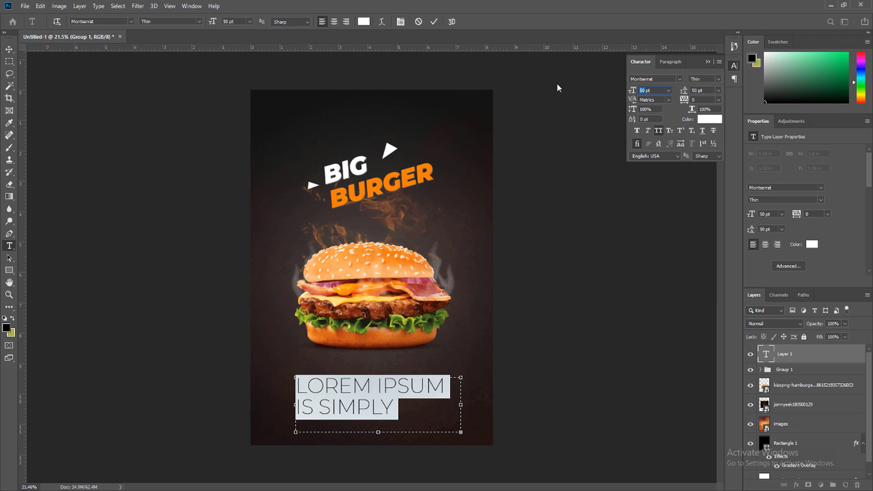
# - Set the body text to 10 pt with 10 pt leading and centre-align it
pyautogui.write('7')
pyautogui.press('Return')
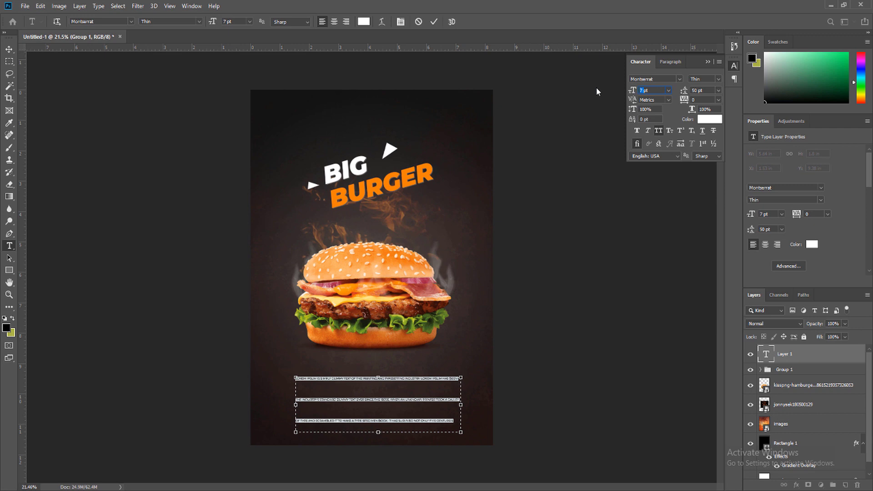
pyautogui.write('10')
pyautogui.press('Return')
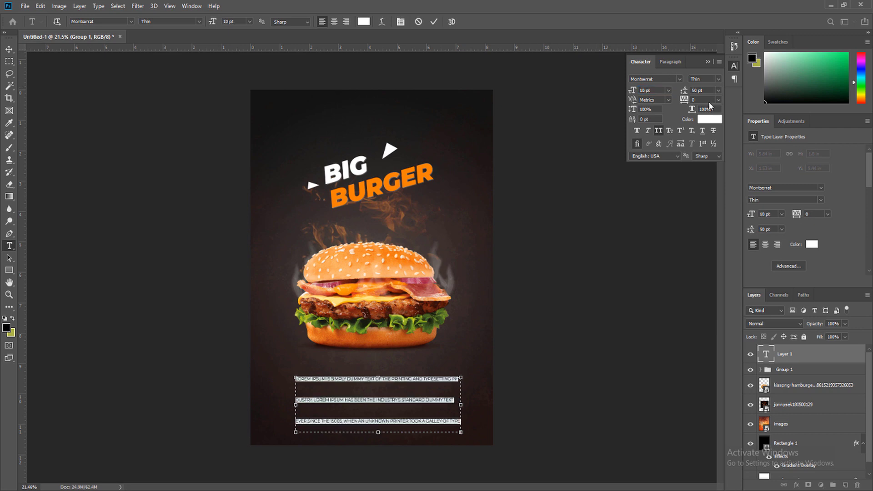
pyautogui.click(696, 90)
pyautogui.write('10')
pyautogui.press('Return')
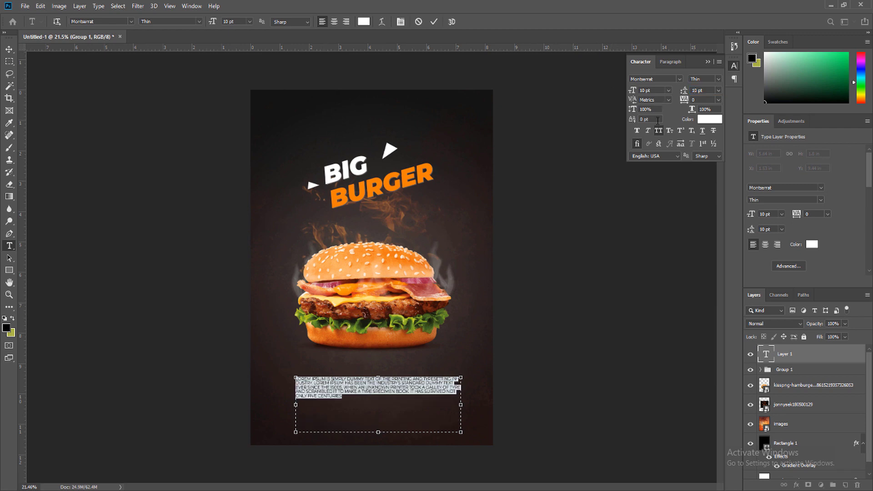
pyautogui.click(671, 61)
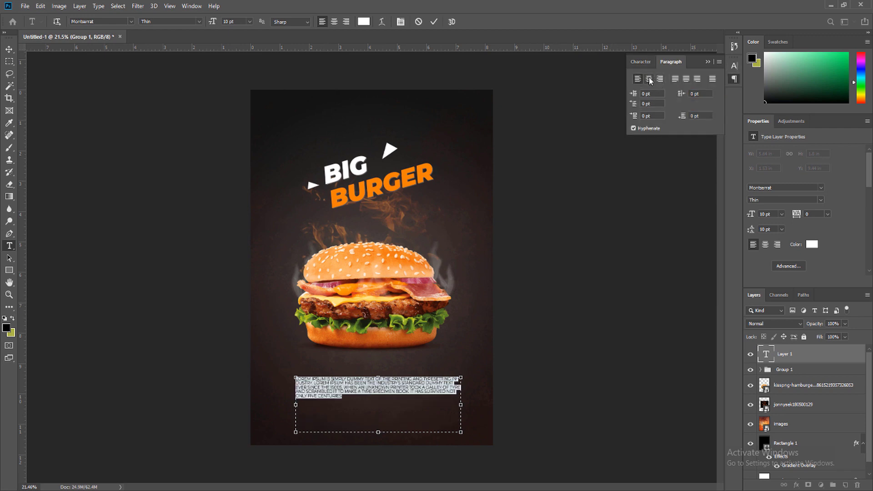
pyautogui.click(649, 79)
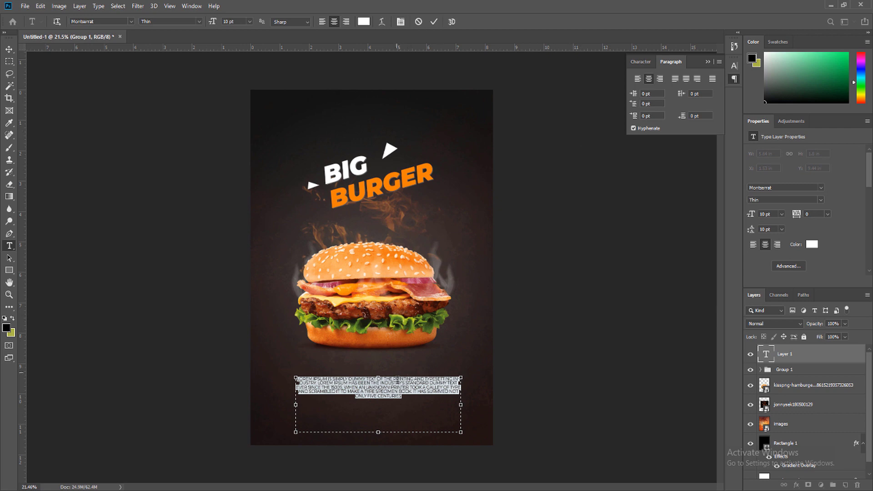
pyautogui.click(398, 381)
# - Enlarge the body text to 18 pt with 18 pt leading and widen its text box
pyautogui.scroll(3, 390, 413)
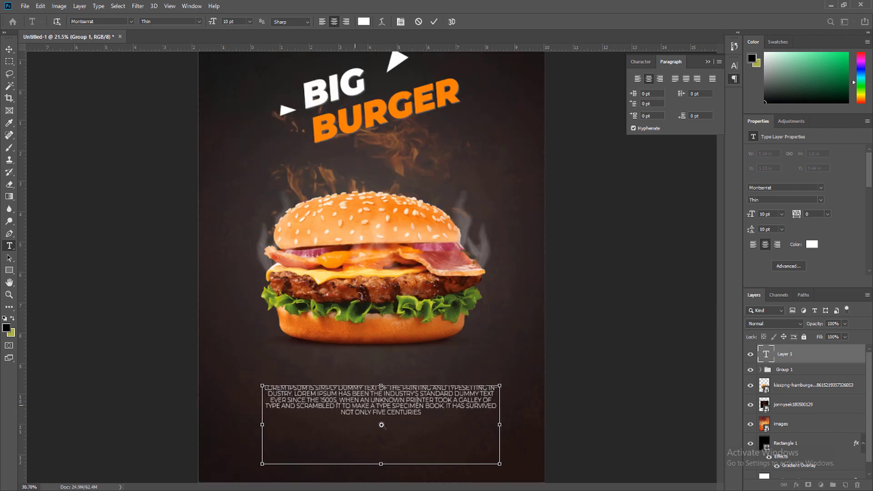
pyautogui.hotkey('ctrl', 'a')
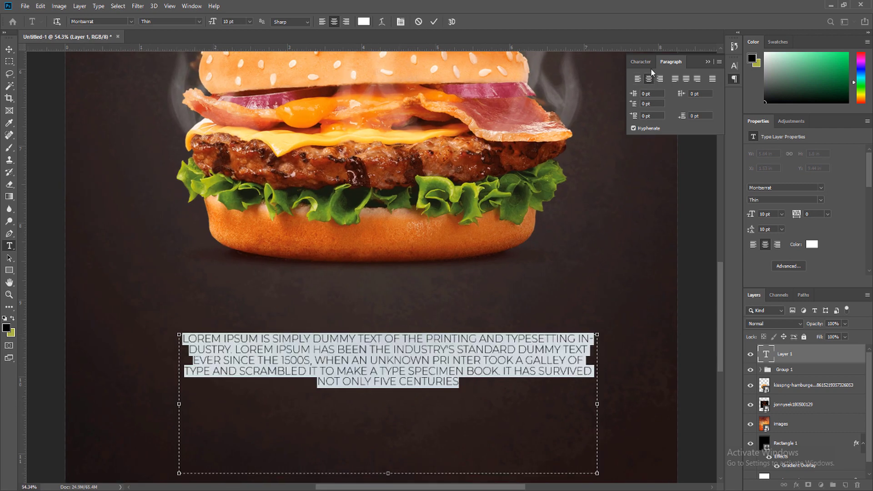
pyautogui.click(641, 61)
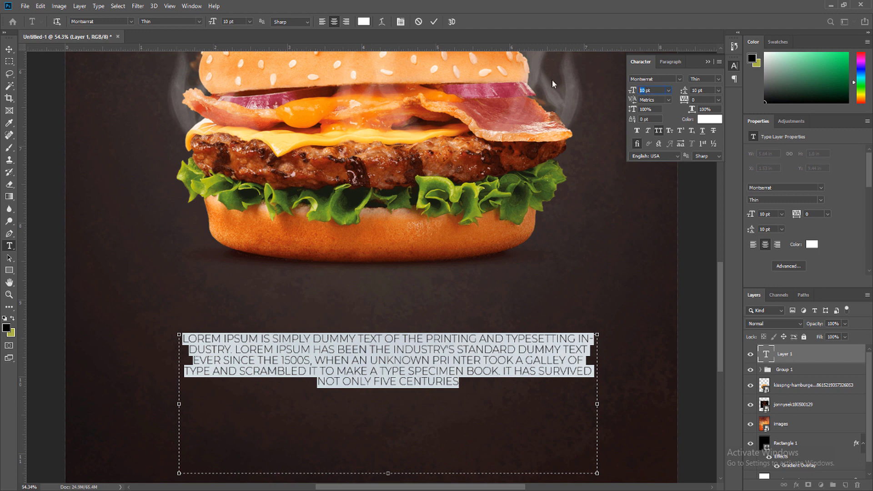
pyautogui.write('18')
pyautogui.press('Return')
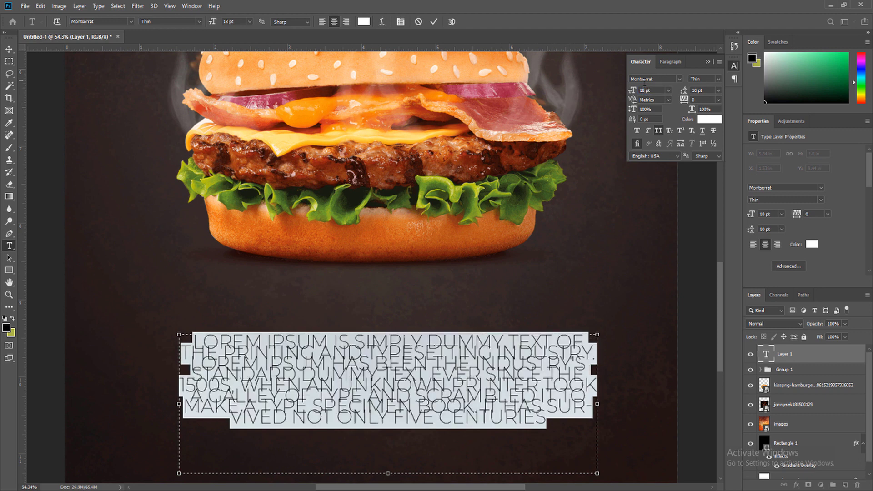
pyautogui.click(695, 90)
pyautogui.write('18')
pyautogui.press('Return')
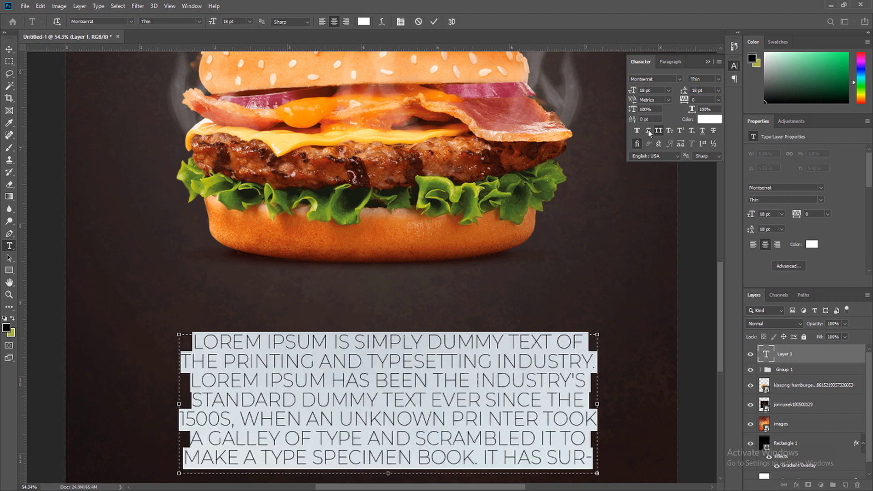
pyautogui.moveTo(598, 404); pyautogui.dragTo(628, 403)
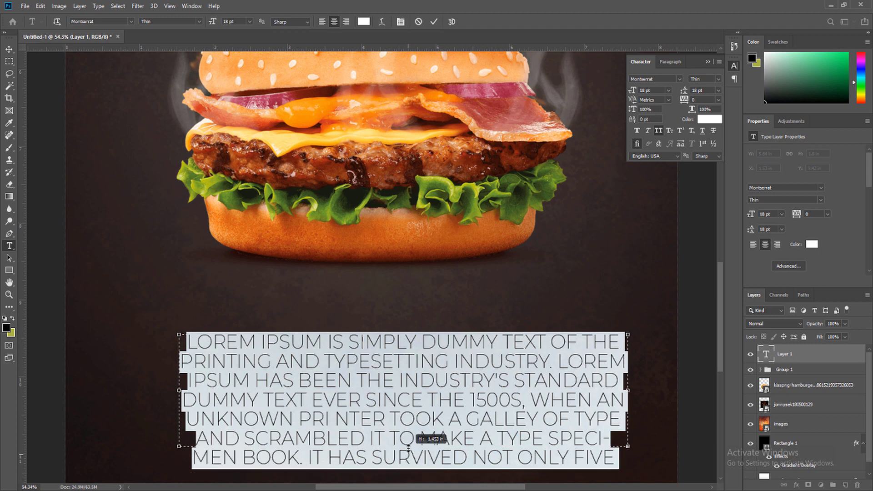
pyautogui.moveTo(404, 476); pyautogui.dragTo(413, 446)
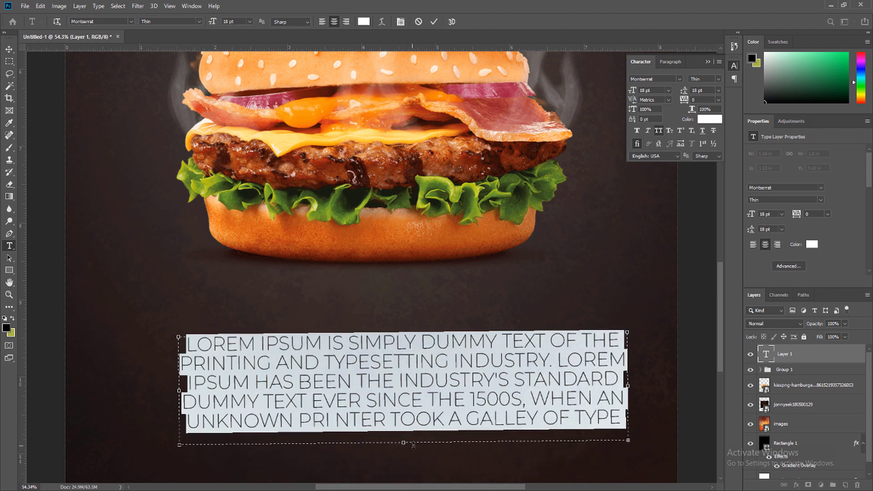
pyautogui.hotkey('ctrl', 'z')
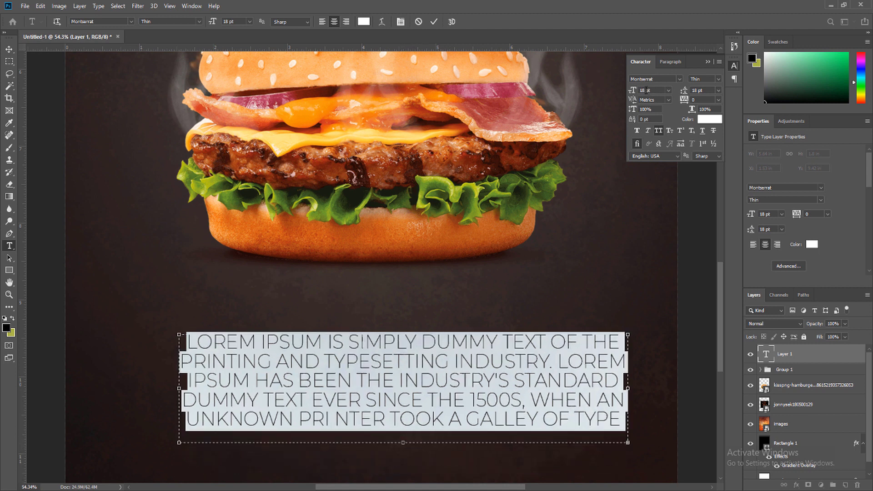
# - Set the body text to Montserrat Regular at 15 pt with 15 pt leading
pyautogui.write('15')
pyautogui.press('Return')
pyautogui.doubleClick(700, 90)
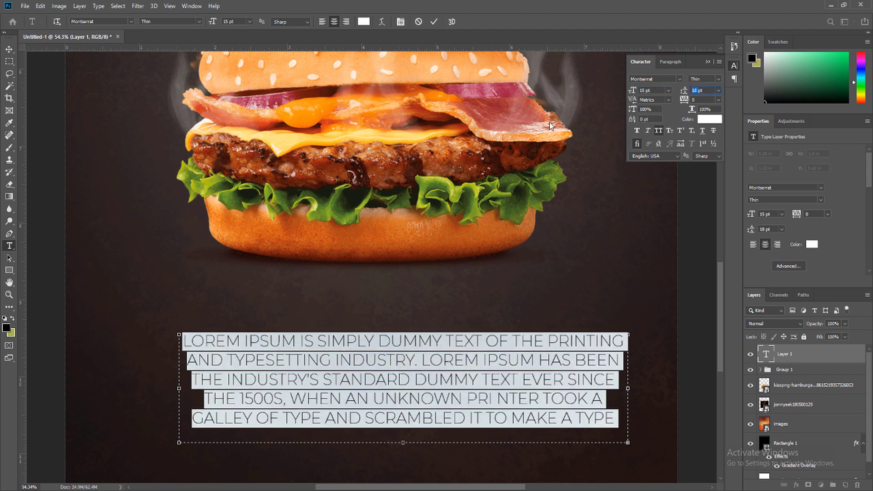
pyautogui.write('15')
pyautogui.press('Return')
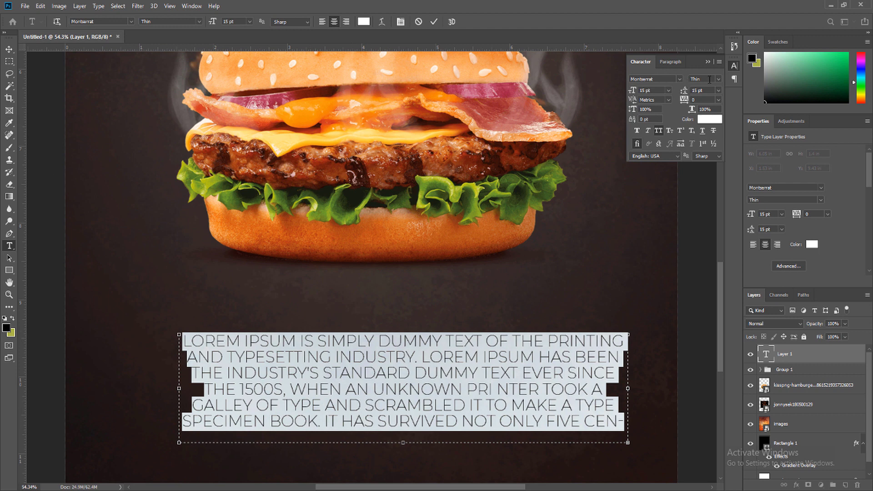
pyautogui.click(720, 82)
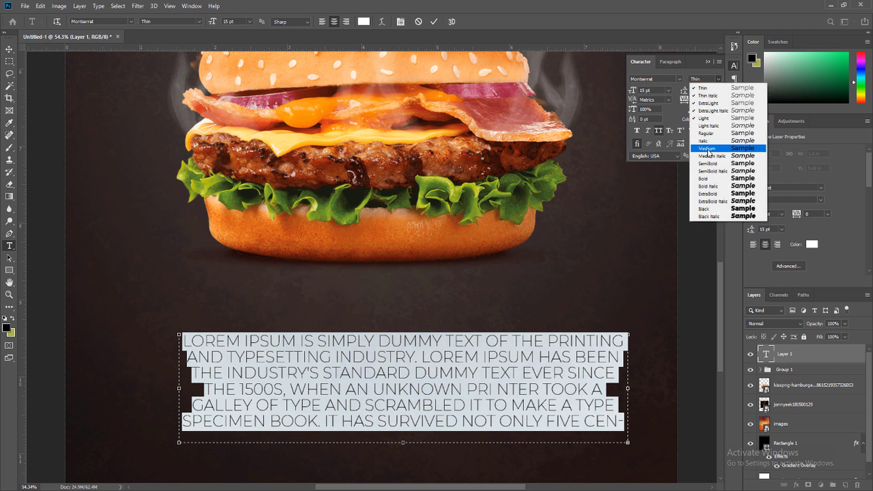
pyautogui.click(706, 134)
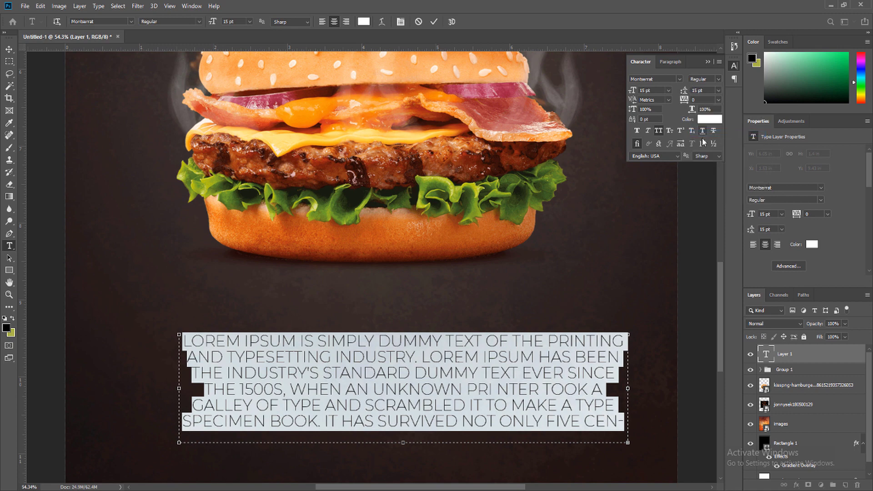
pyautogui.click(9, 49)
# - Delete the unfinished last sentence and the 'industry's standard dummy text' sentence from the body text
pyautogui.scroll(-3, 334, 419)
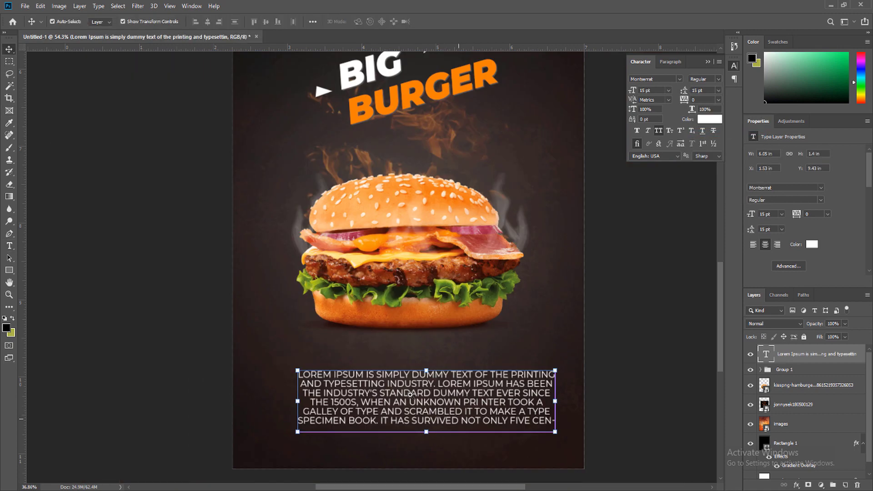
pyautogui.scroll(3, 334, 418)
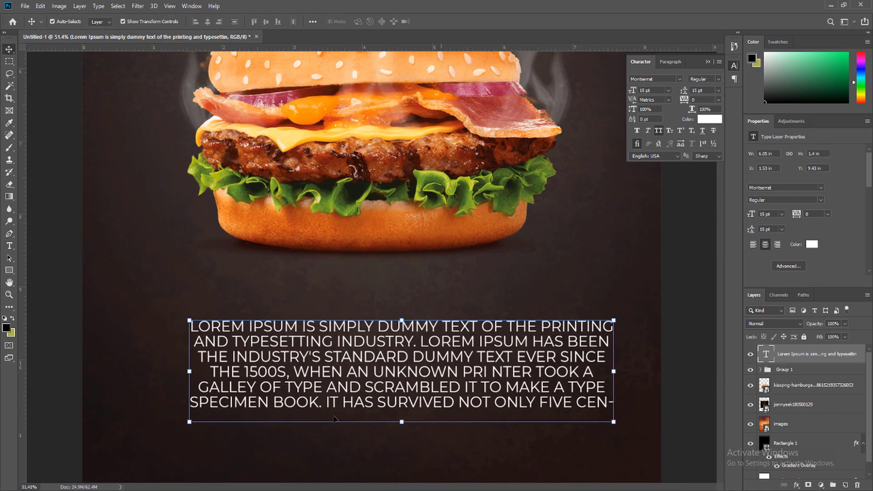
pyautogui.click(9, 246)
pyautogui.moveTo(325, 402); pyautogui.dragTo(670, 457)
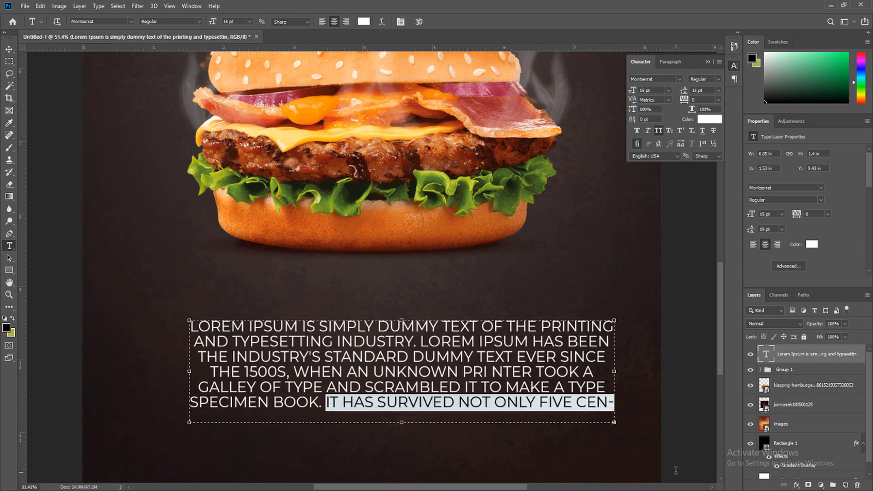
pyautogui.press('BackSpace')
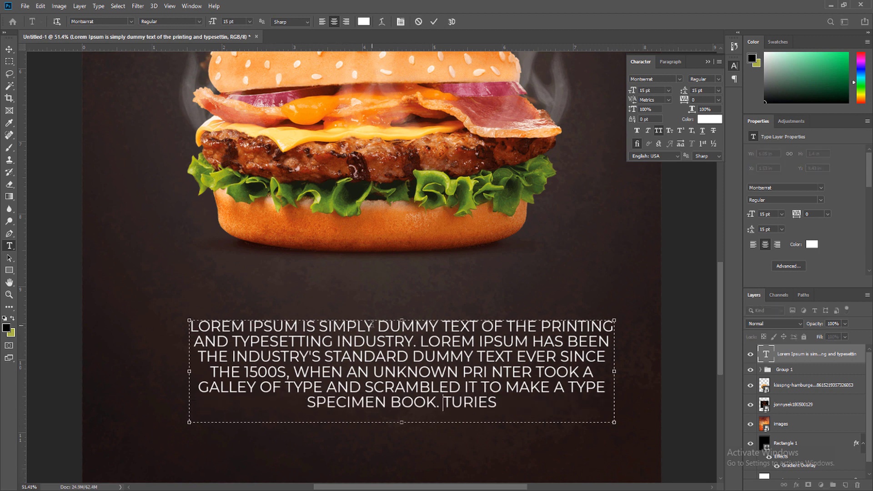
pyautogui.moveTo(421, 342); pyautogui.dragTo(514, 358)
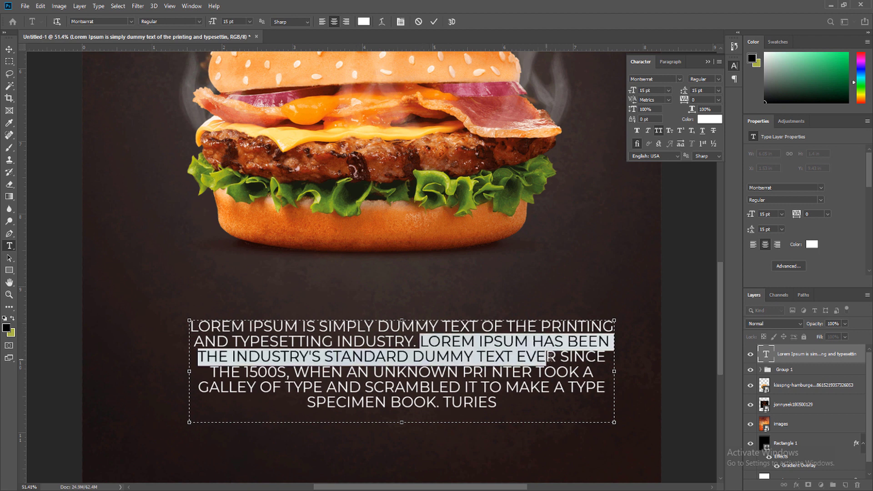
pyautogui.press('BackSpace')
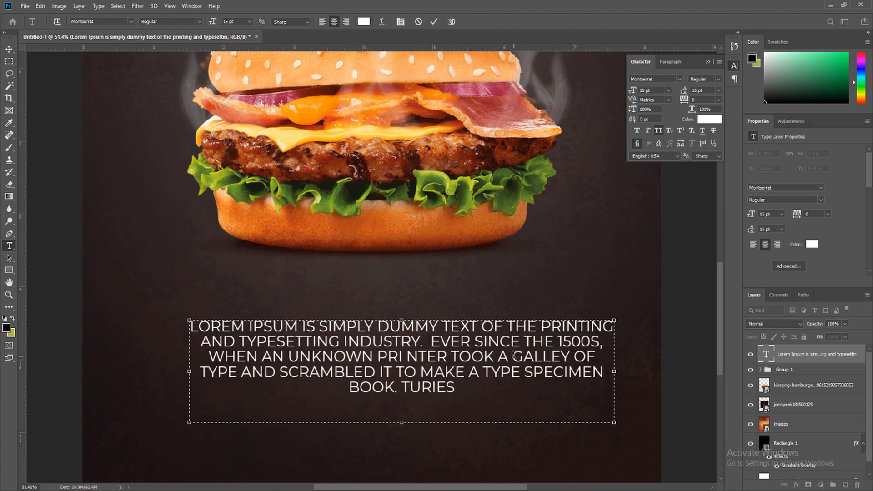
pyautogui.press('BackSpace')
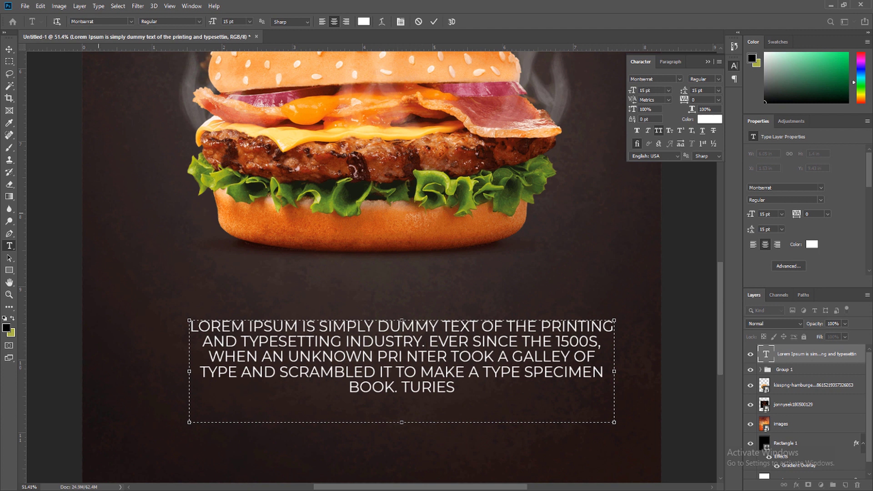
pyautogui.click(10, 49)
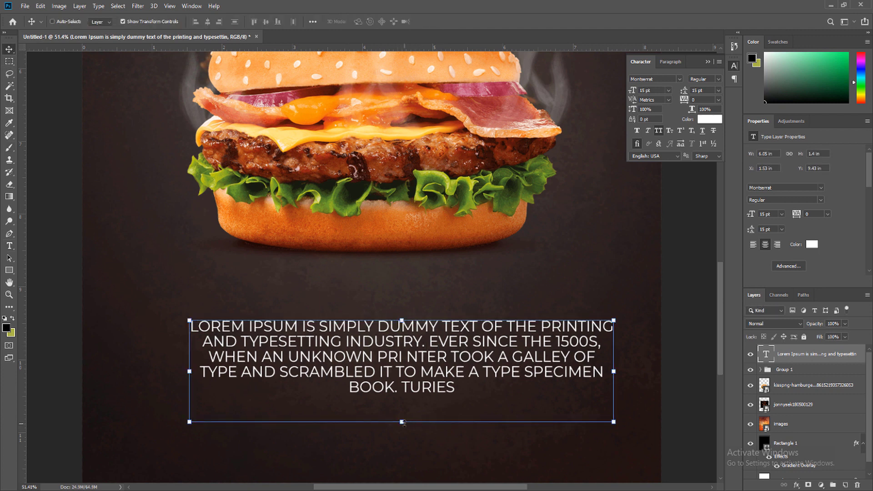
# - Shorten the body text box to fit five lines and fit the poster in view
pyautogui.press('t')
pyautogui.click(403, 391)
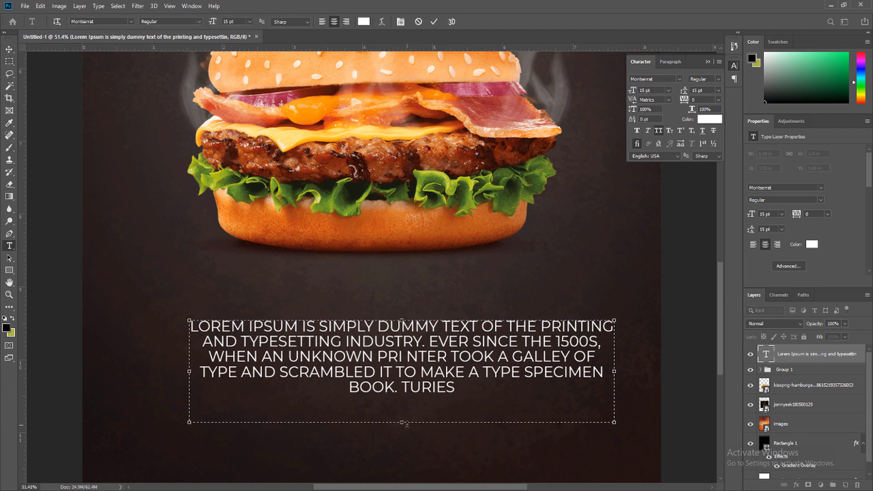
pyautogui.moveTo(402, 422); pyautogui.dragTo(407, 401)
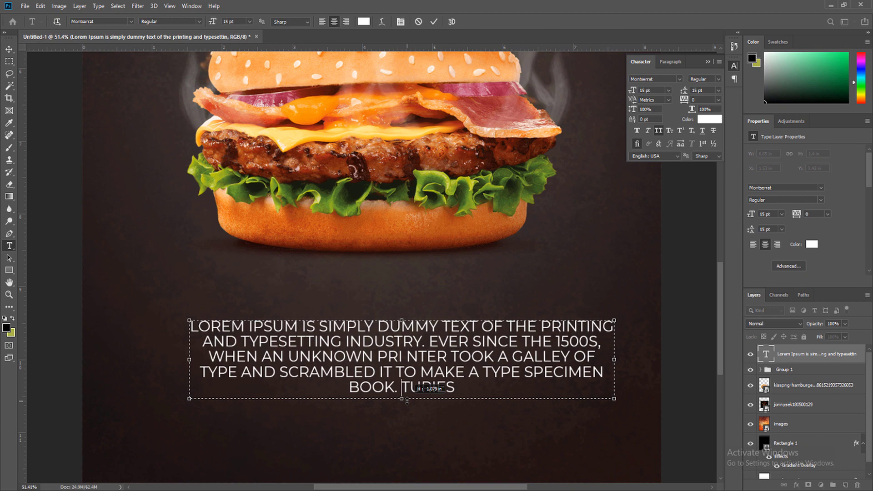
pyautogui.click(9, 49)
pyautogui.hotkey('ctrl', '0')
pyautogui.scroll(3, 422, 400)
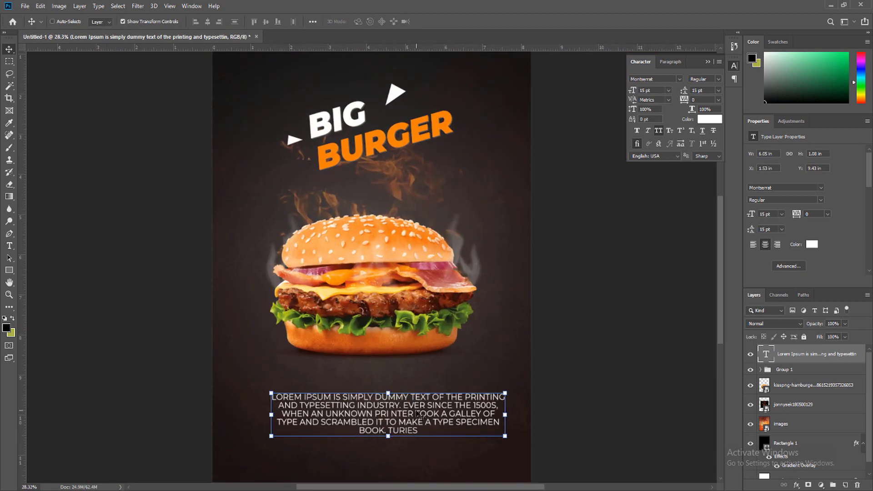
# - Reposition the body text block and move the burger image slightly lower
pyautogui.moveTo(417, 415)
pyautogui.mouseDown()
pyautogui.moveTo(401, 415)
pyautogui.moveTo(402, 434)
pyautogui.moveTo(414, 423)
pyautogui.mouseUp()
pyautogui.scroll(-3, 419, 415)
pyautogui.scroll(2, 420, 415)
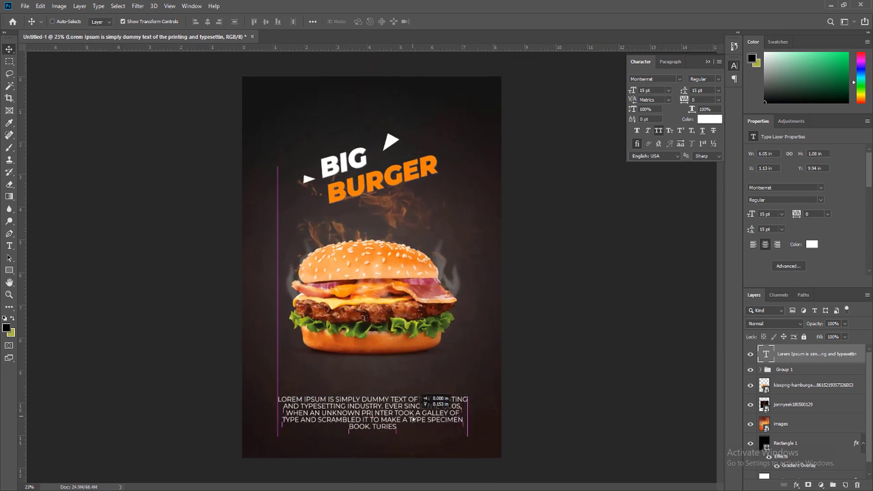
pyautogui.click(792, 389)
pyautogui.moveTo(399, 310); pyautogui.dragTo(399, 323)
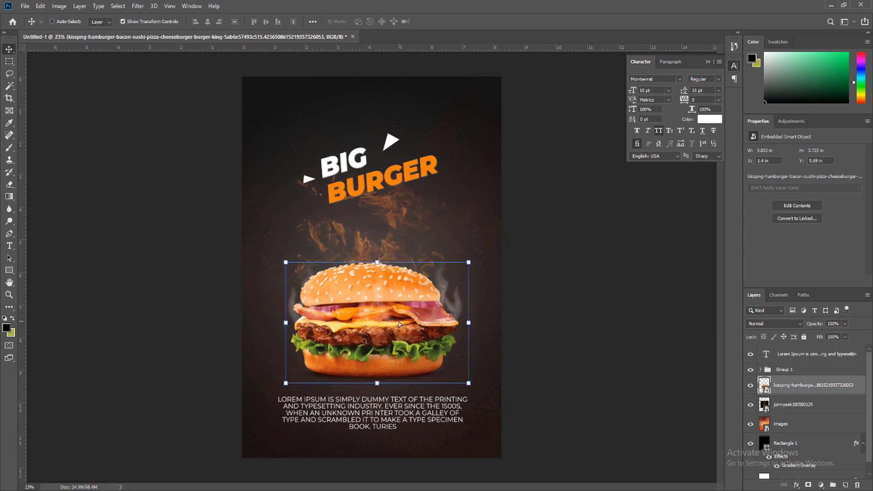
pyautogui.click(9, 61)
pyautogui.scroll(-3, 383, 341)
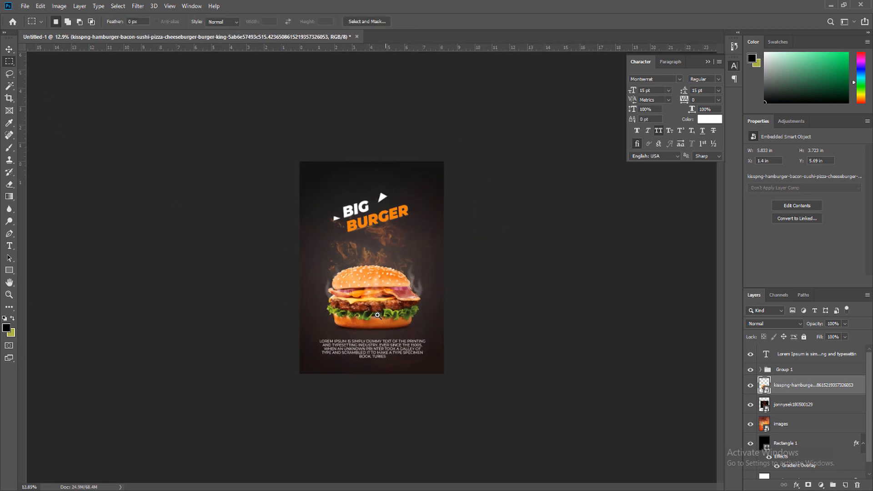
pyautogui.scroll(3, 455, 341)
pyautogui.click(795, 359)
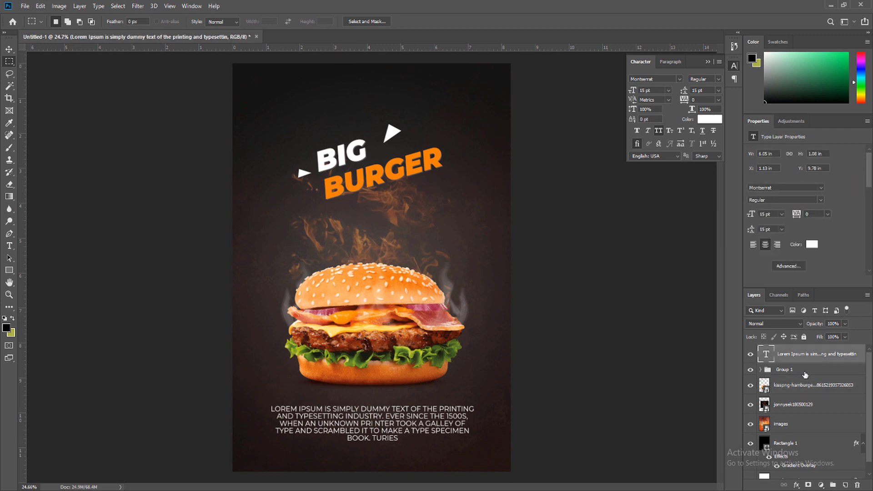
pyautogui.click(777, 386)
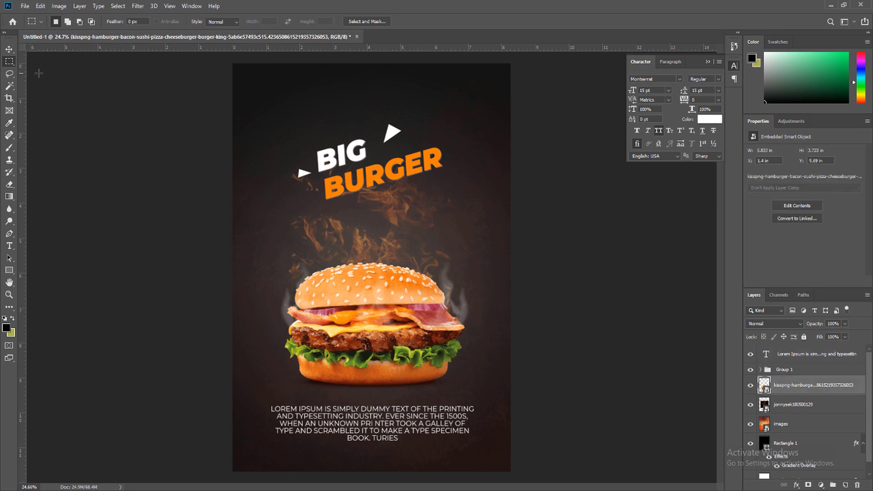
# - Move the BIG BURGER headline group down and slightly right
pyautogui.click(9, 48)
pyautogui.click(780, 369)
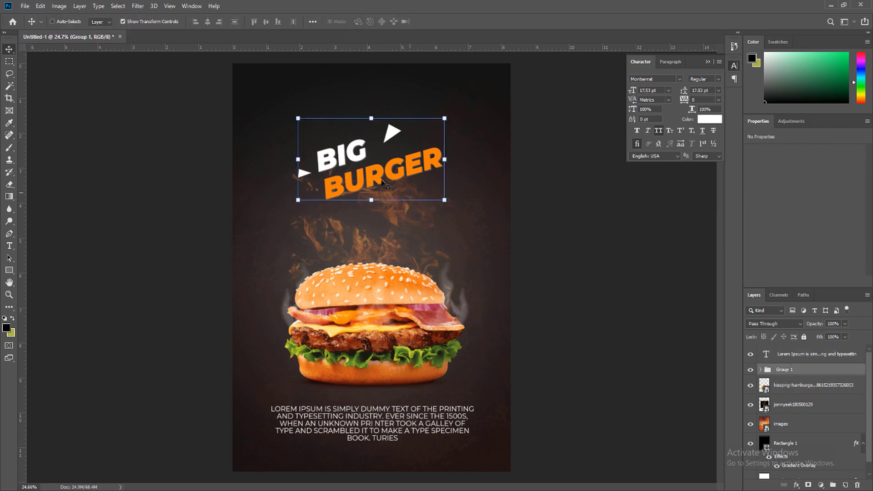
pyautogui.moveTo(381, 170); pyautogui.dragTo(393, 194)
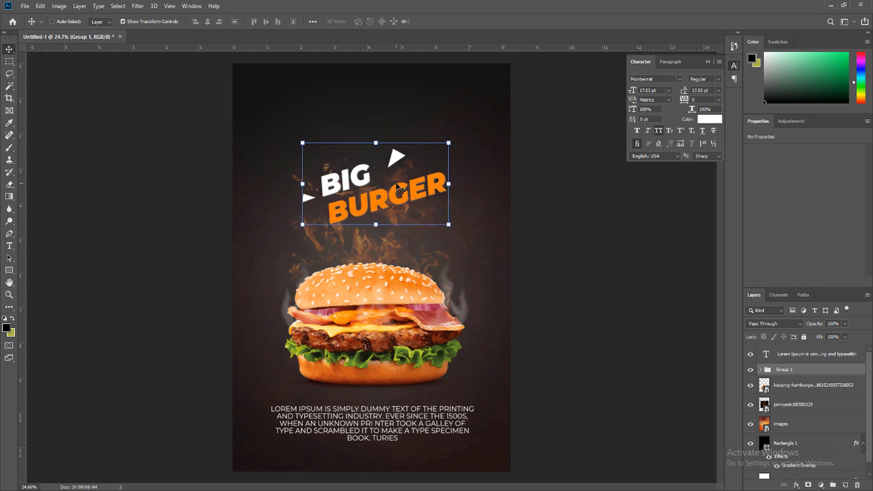
pyautogui.click(10, 61)
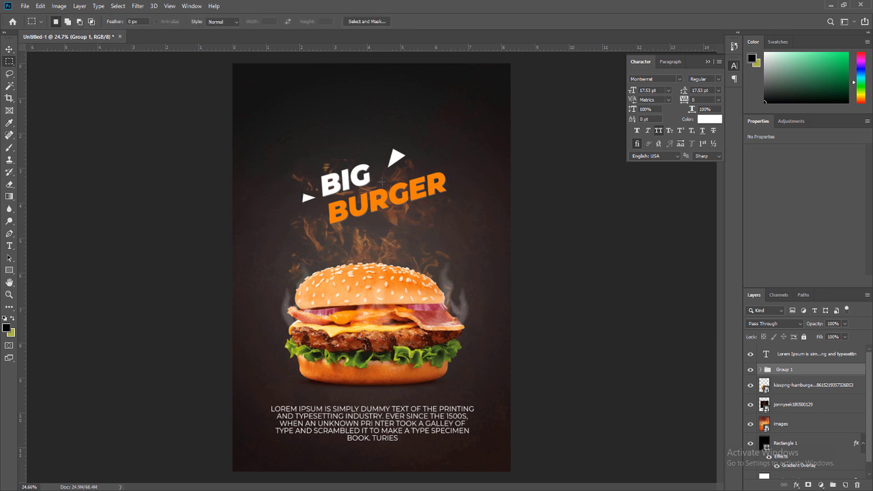
pyautogui.scroll(1, 369, 156)
pyautogui.scroll(1, 368, 156)
pyautogui.scroll(-2, 396, 195)
pyautogui.scroll(2, 387, 218)
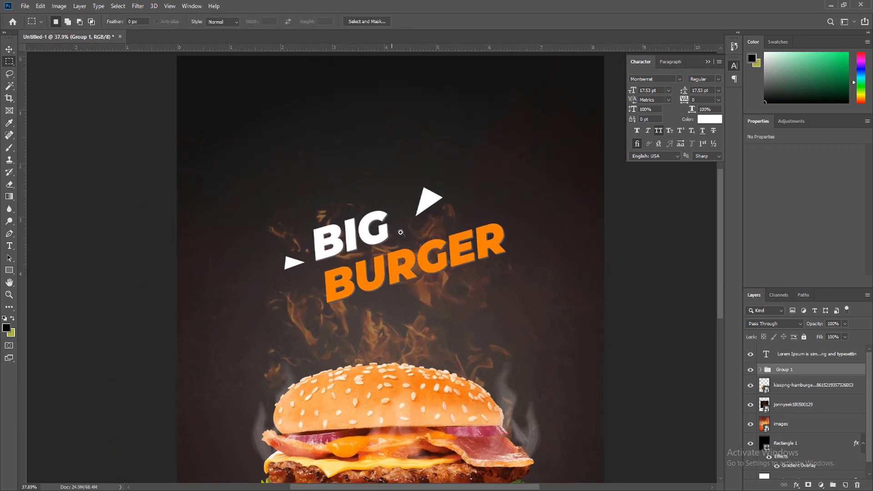
pyautogui.scroll(-1, 379, 247)
pyautogui.scroll(1, 379, 246)
pyautogui.scroll(1, 379, 249)
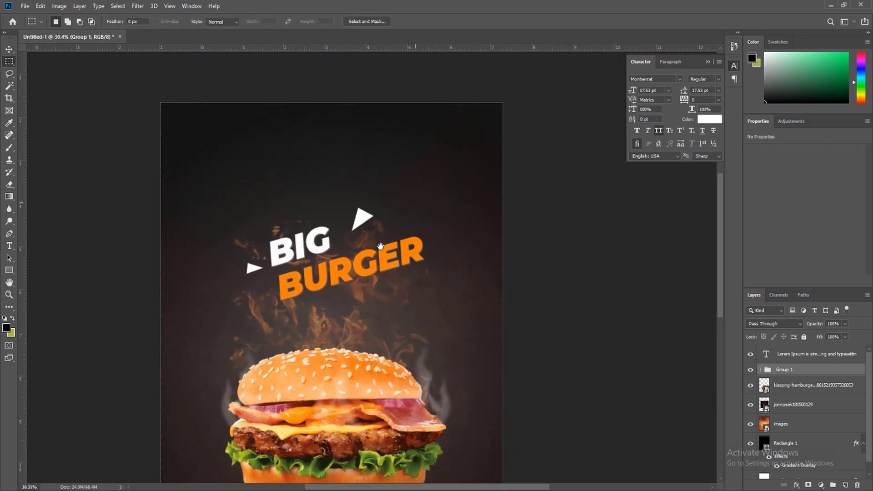
pyautogui.scroll(2, 379, 252)
pyautogui.scroll(-3, 379, 252)
pyautogui.scroll(1, 371, 250)
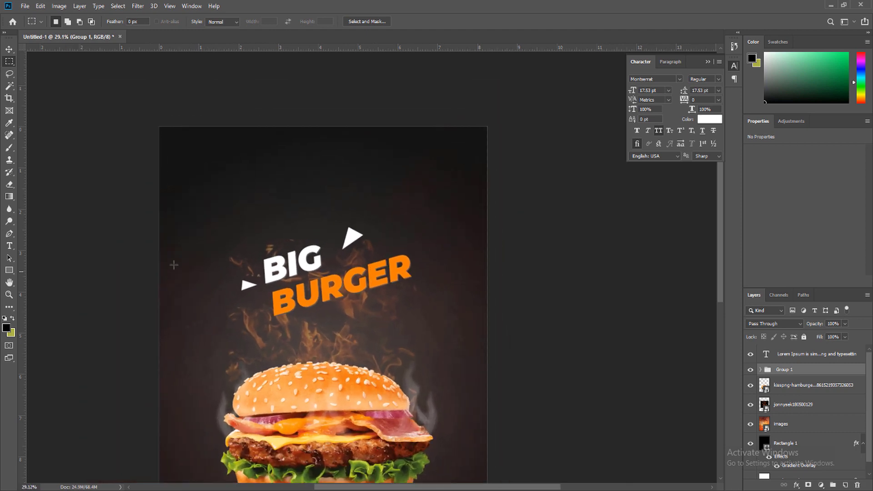
# - Draw a rounded rectangle beside the headline and fill it white (#ffffff)
pyautogui.moveTo(9, 271)
pyautogui.mouseDown()
pyautogui.moveTo(40, 288)
pyautogui.moveTo(40, 279)
pyautogui.mouseUp()
pyautogui.moveTo(399, 293); pyautogui.dragTo(585, 361)
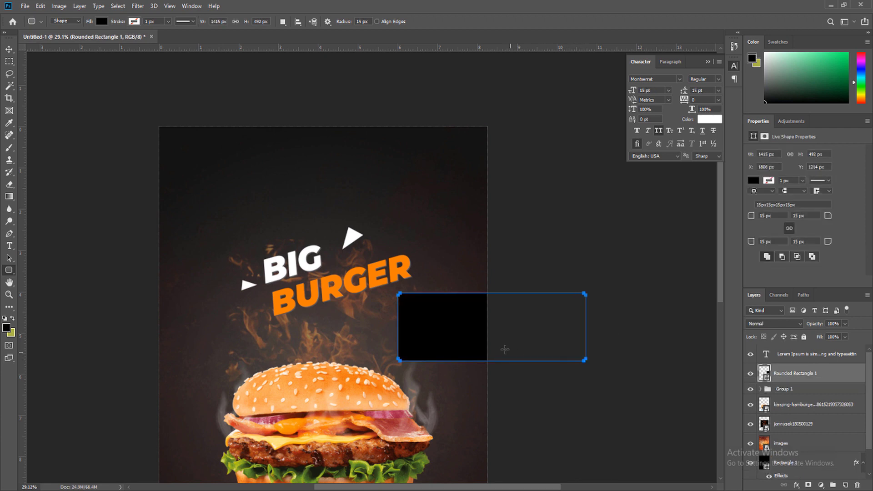
pyautogui.doubleClick(765, 376)
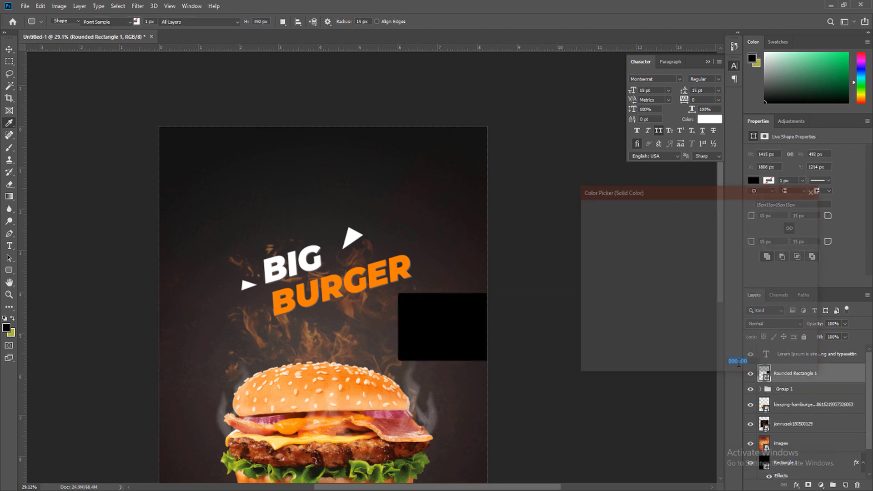
pyautogui.write('ffffff')
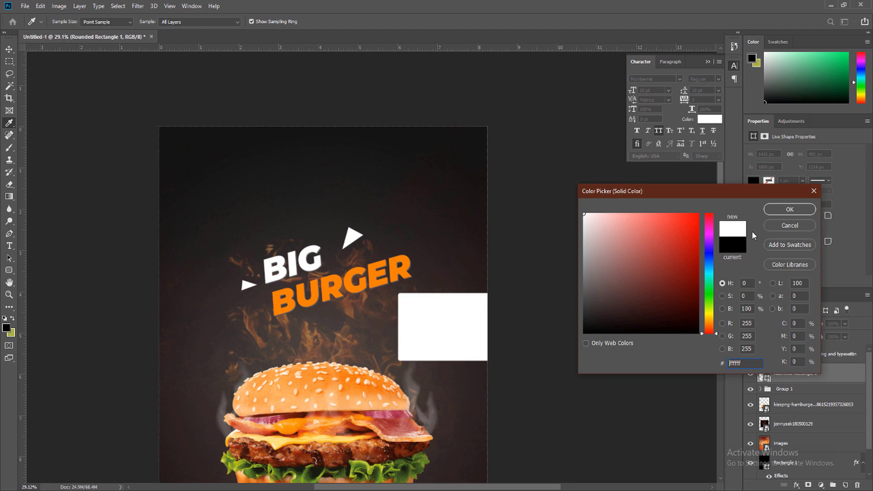
pyautogui.click(768, 213)
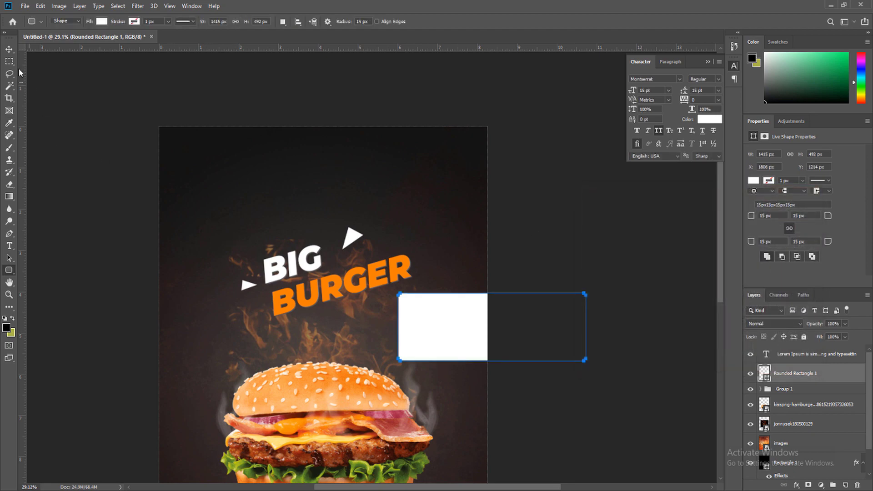
# - Nudge the white rounded rectangle slightly lower on the poster
pyautogui.click(9, 49)
pyautogui.scroll(5, 514, 263)
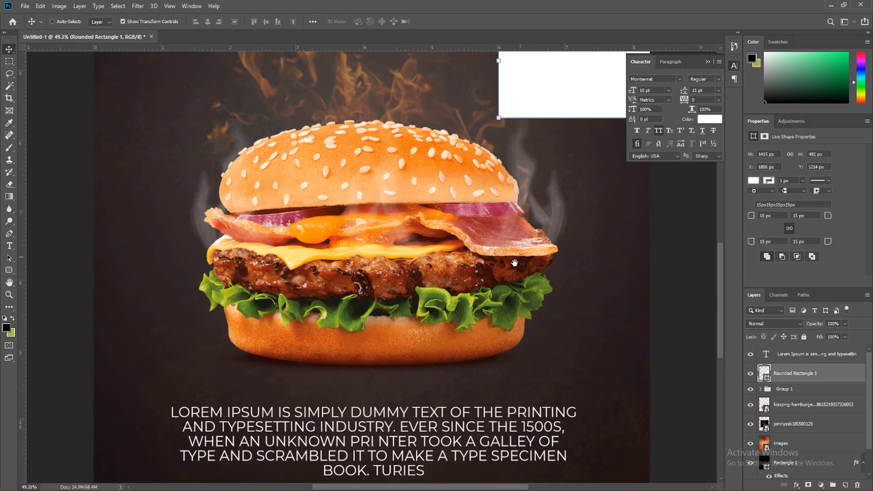
pyautogui.moveTo(514, 263); pyautogui.dragTo(333, 436)
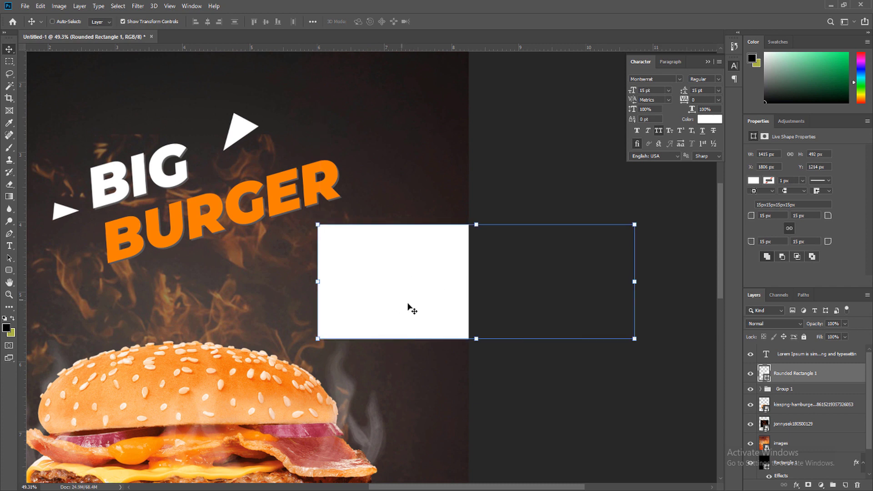
pyautogui.moveTo(408, 305); pyautogui.dragTo(406, 313)
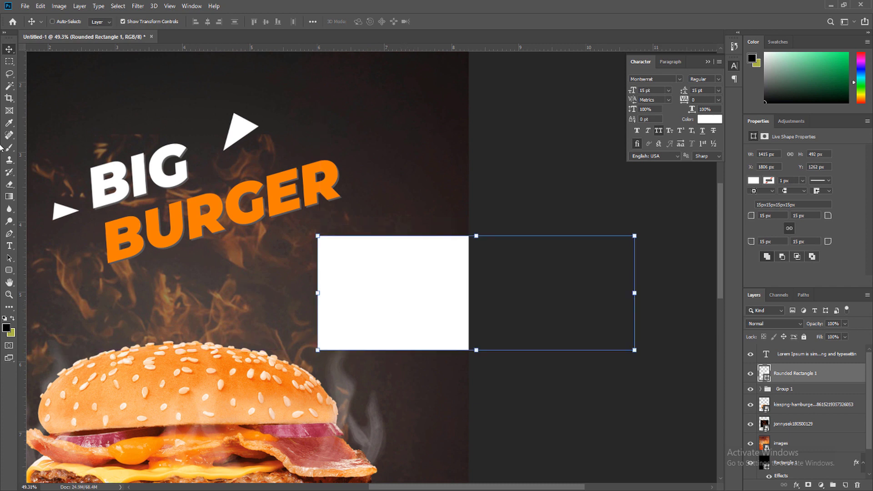
pyautogui.click(9, 61)
pyautogui.scroll(-5, 426, 371)
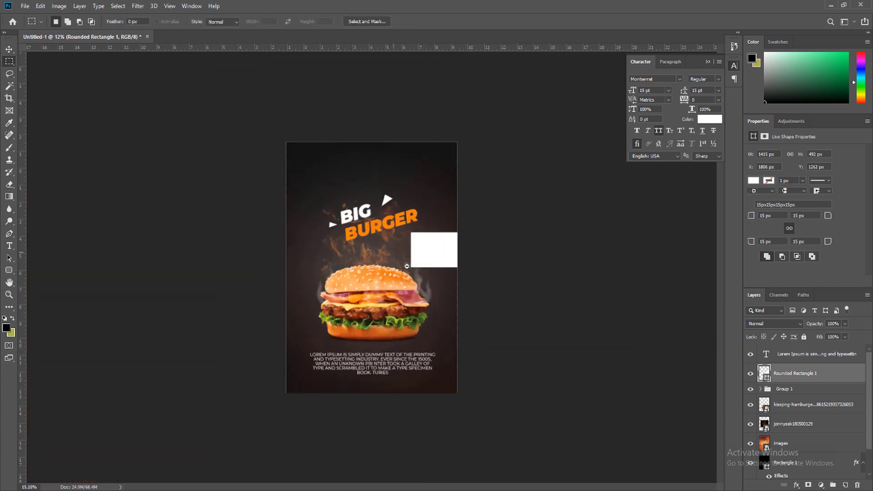
pyautogui.scroll(3, 446, 283)
pyautogui.scroll(3, 464, 226)
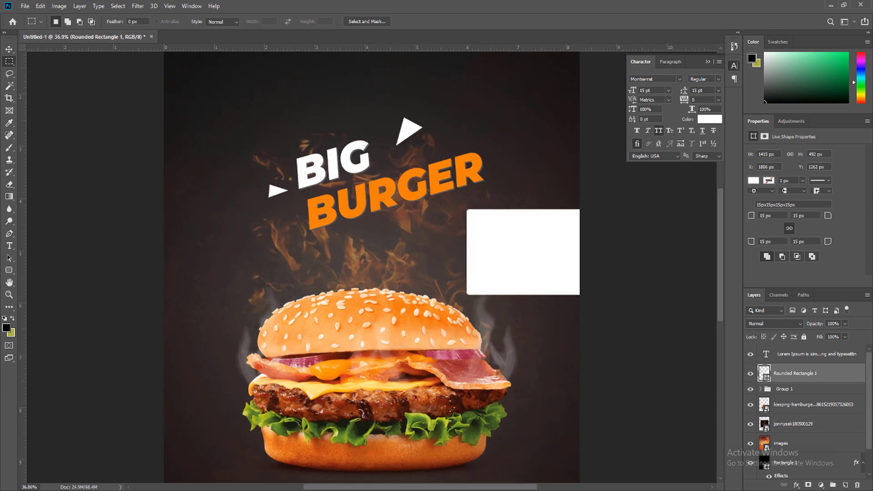
# - Add a new text layer reading '30% OFF' below the headline
pyautogui.click(9, 247)
pyautogui.click(325, 246)
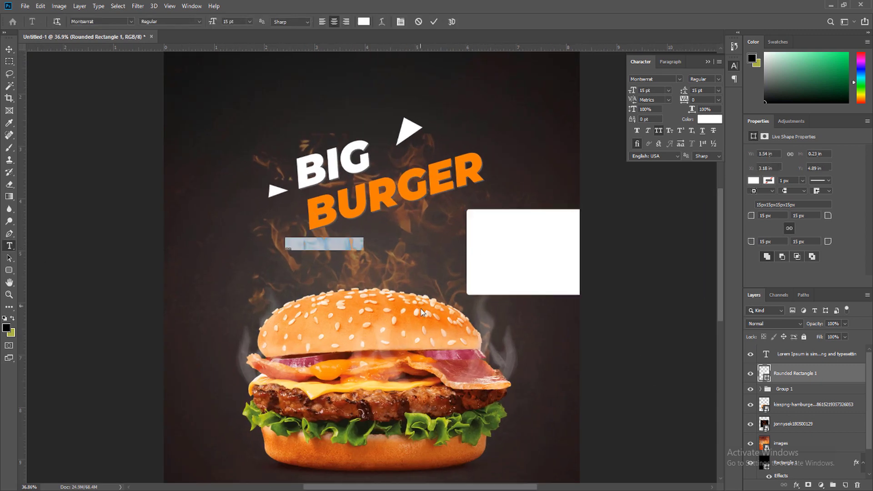
pyautogui.press('BackSpace')
pyautogui.write('30')
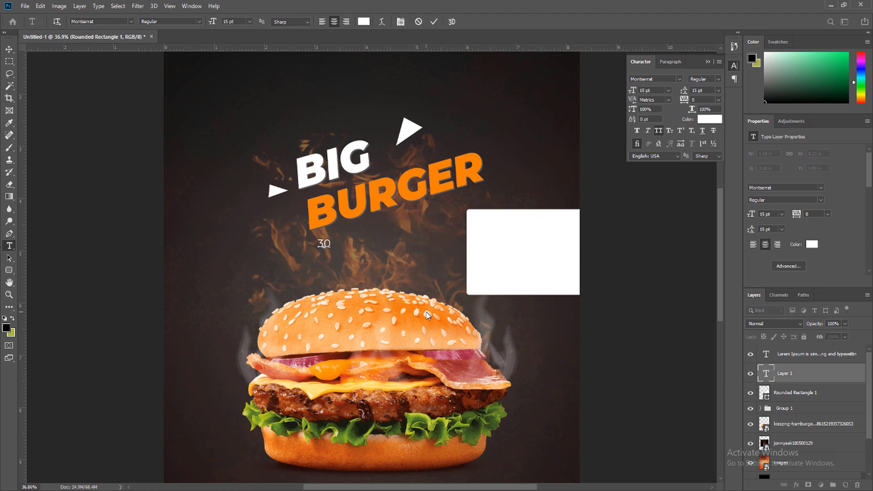
pyautogui.write(' $')
pyautogui.press('BackSpace')
pyautogui.press('BackSpace')
pyautogui.write('% ')
pyautogui.write('OFF')
# - Colour the 30% OFF text with the BURGER orange at 21 pt with 21 pt leading
pyautogui.hotkey('ctrl', 'a')
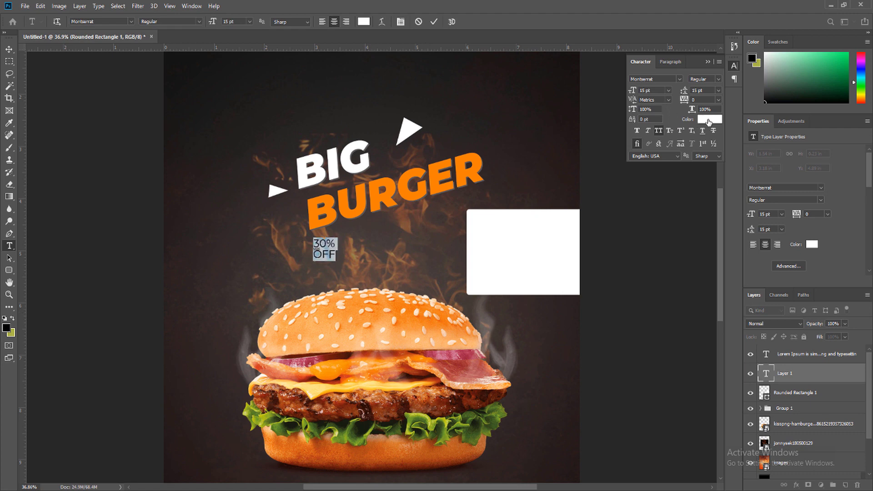
pyautogui.click(708, 120)
pyautogui.click(380, 195)
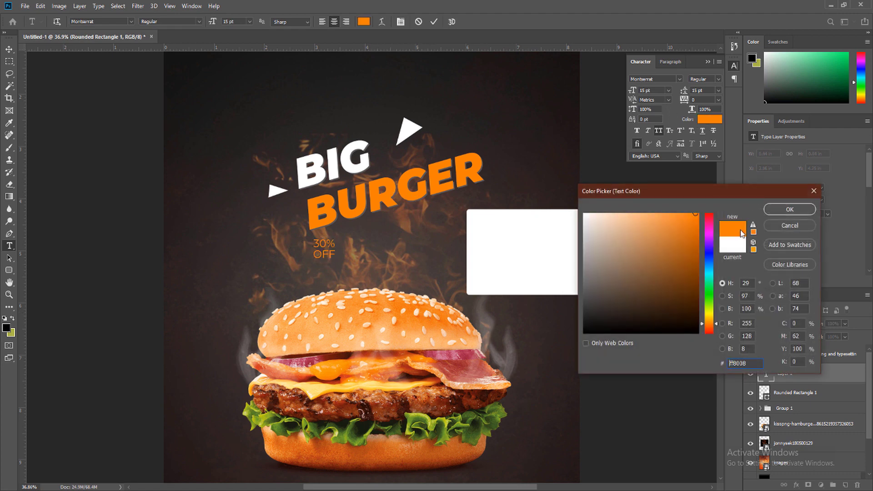
pyautogui.click(790, 209)
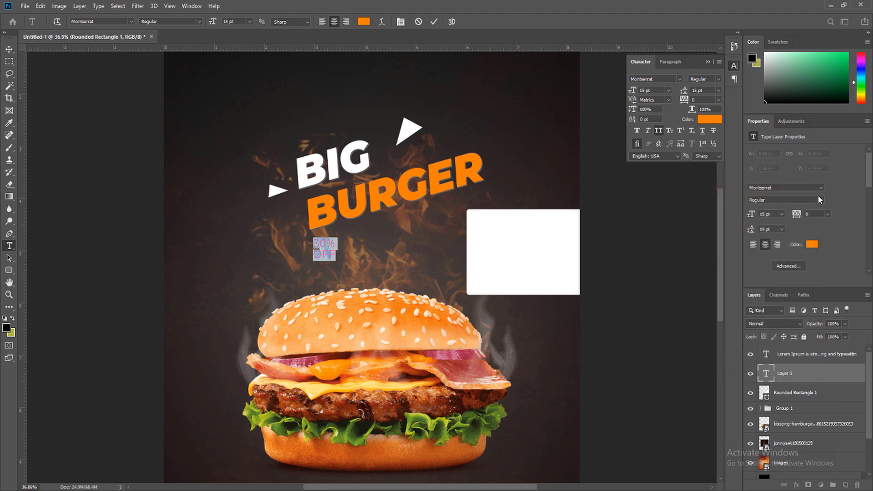
pyautogui.click(646, 88)
pyautogui.press('Up')
pyautogui.press('Up')
pyautogui.press('Up')
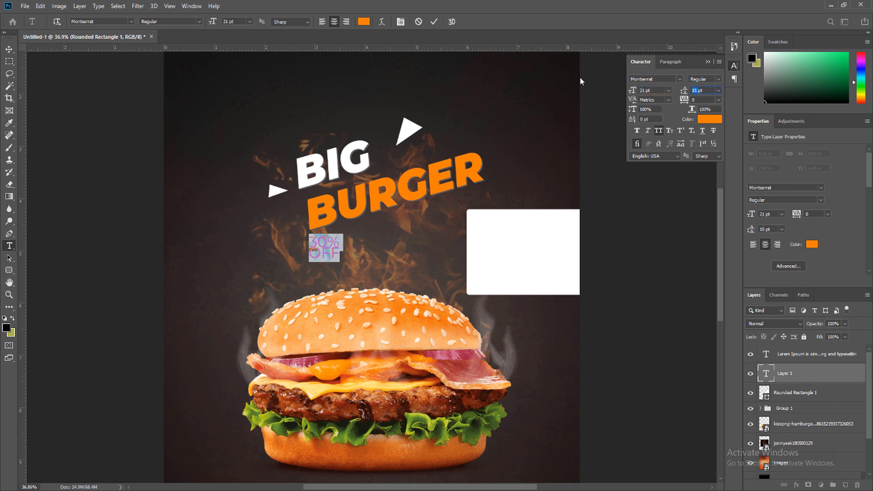
pyautogui.write('21')
pyautogui.press('Return')
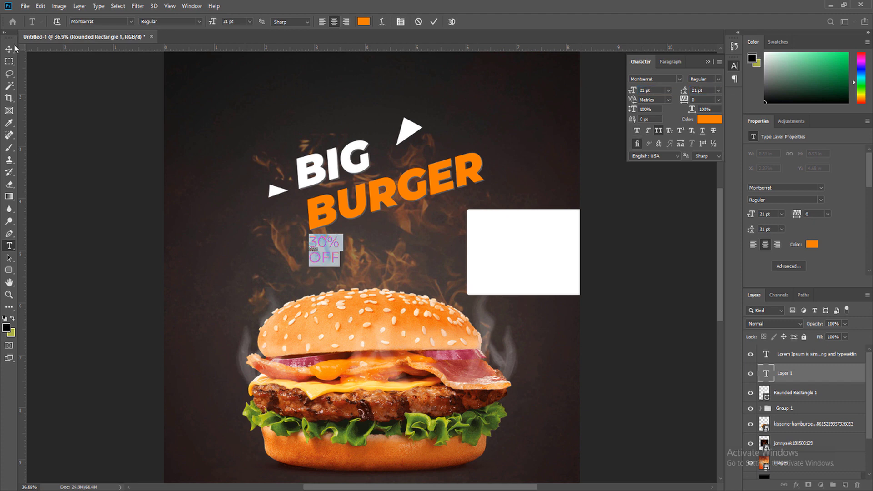
pyautogui.click(9, 48)
pyautogui.scroll(1, 273, 227)
pyautogui.scroll(1, 357, 291)
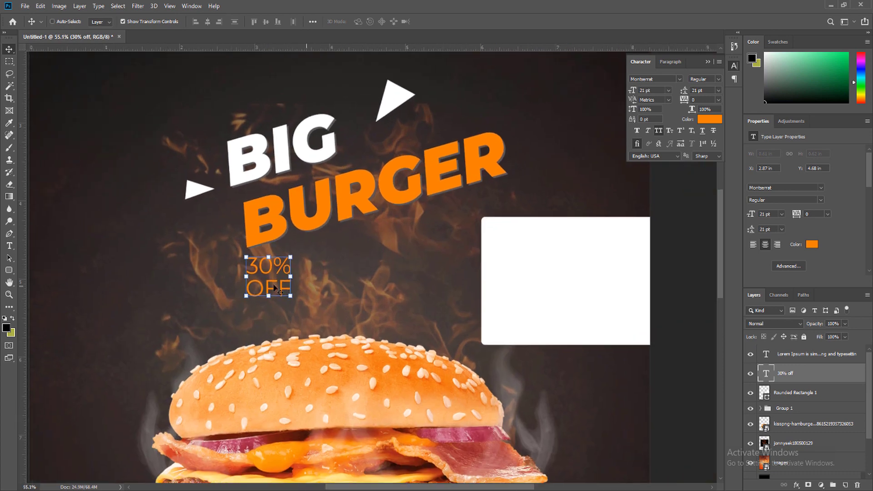
# - Move 30% OFF onto the white rectangle and make it Bold at 25 pt with 25 pt leading
pyautogui.moveTo(275, 288); pyautogui.dragTo(564, 290)
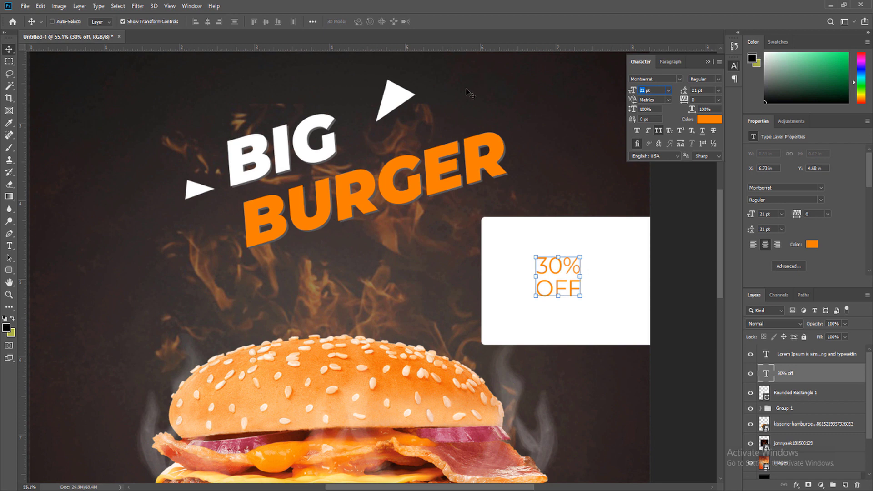
pyautogui.write('25')
pyautogui.press('Return')
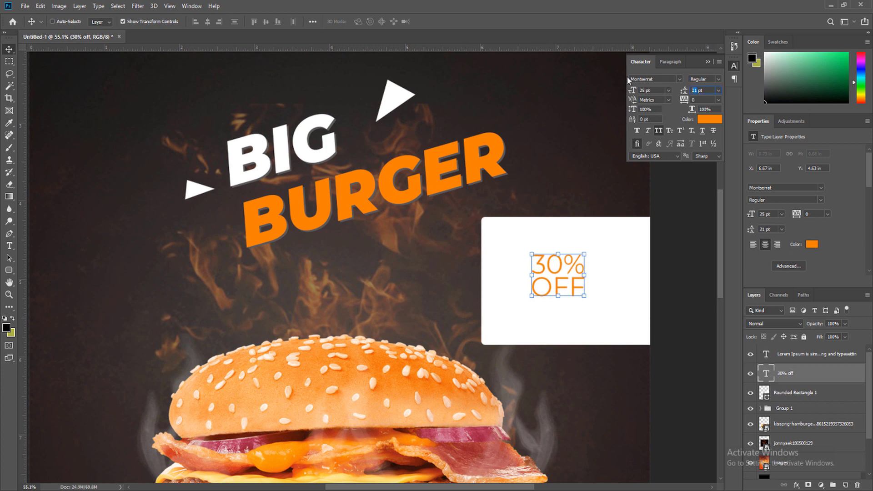
pyautogui.write('25')
pyautogui.press('Return')
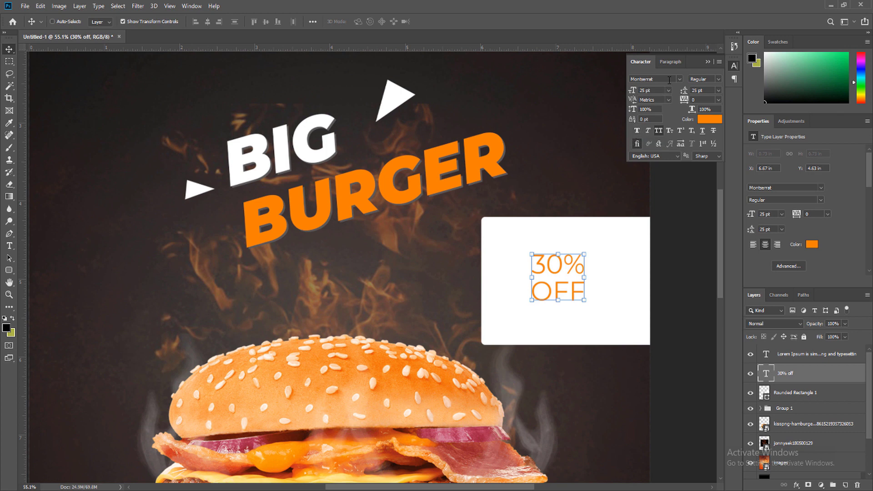
pyautogui.click(712, 78)
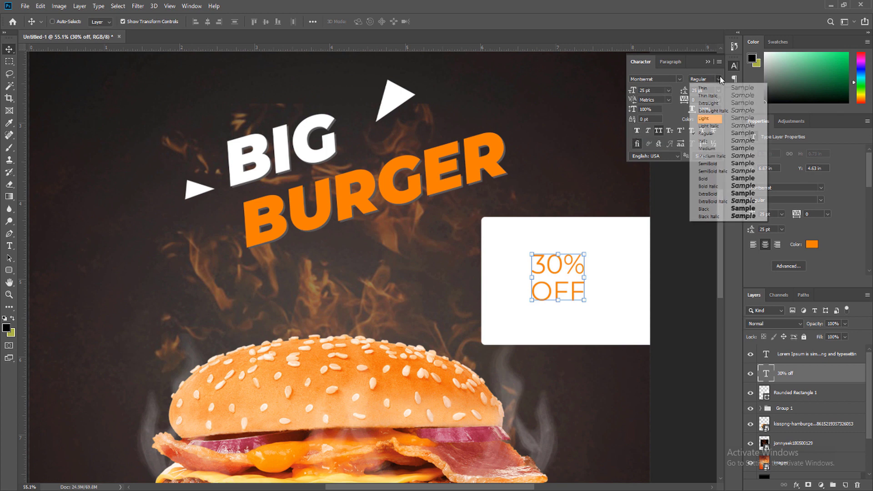
pyautogui.click(713, 182)
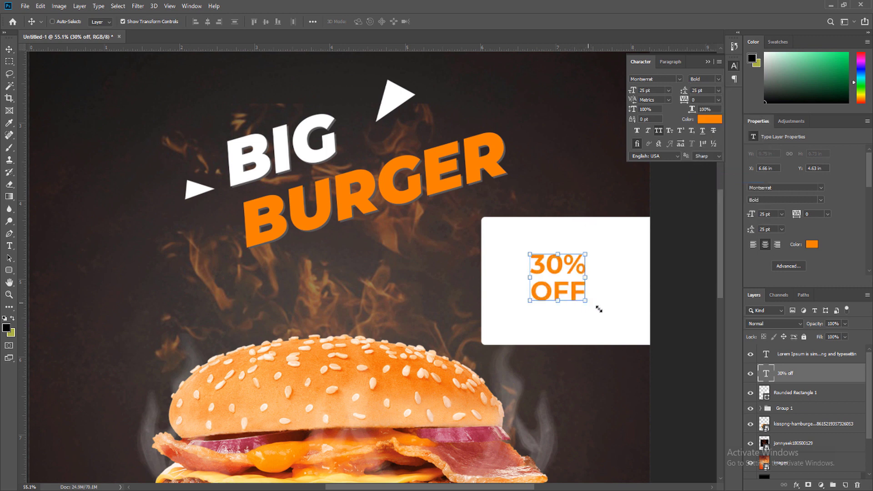
# - Scale the 30% OFF text up to fill the white box and centre it horizontally
pyautogui.moveTo(583, 306)
pyautogui.mouseDown()
pyautogui.moveTo(605, 311)
pyautogui.moveTo(601, 304)
pyautogui.mouseUp()
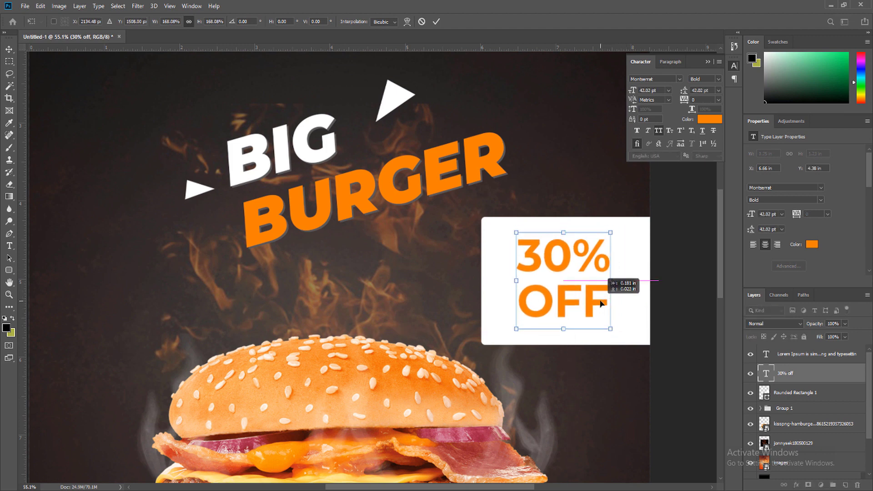
pyautogui.moveTo(600, 303); pyautogui.dragTo(587, 303)
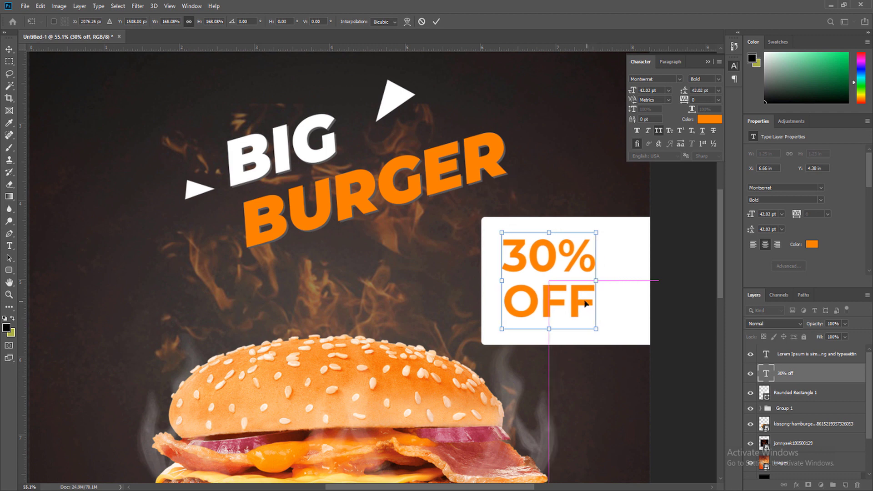
pyautogui.moveTo(564, 295); pyautogui.dragTo(575, 293)
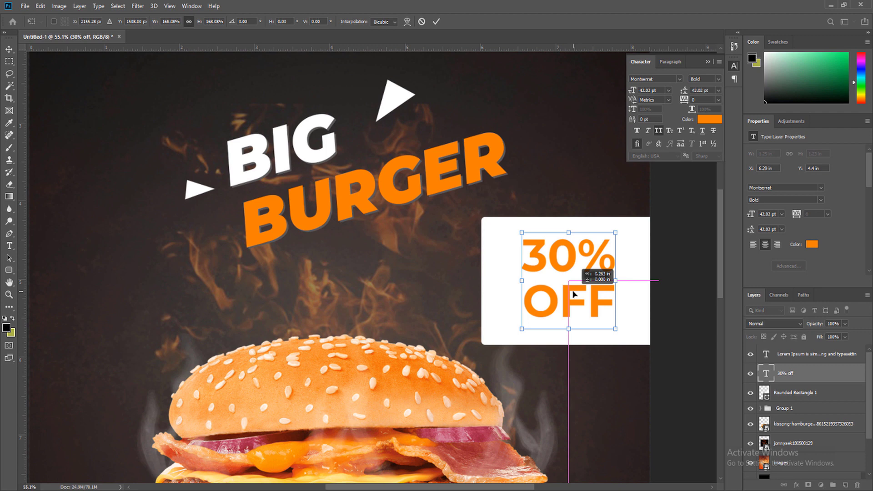
pyautogui.moveTo(574, 295); pyautogui.dragTo(573, 295)
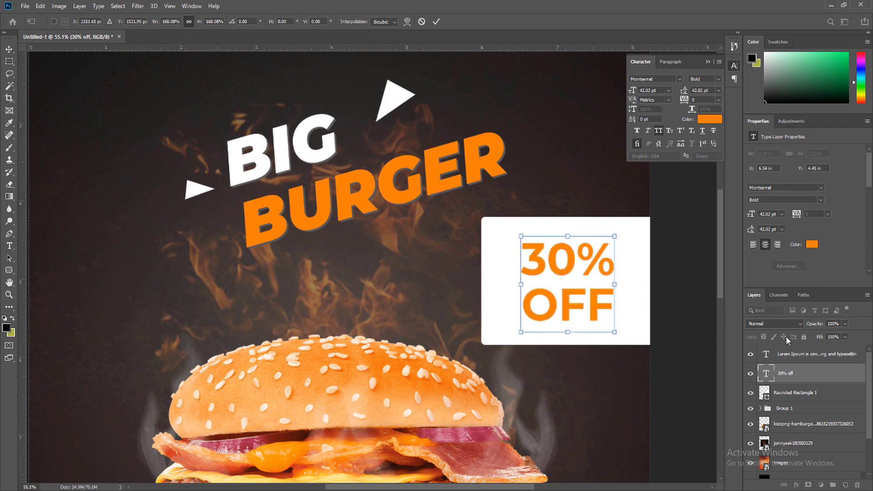
pyautogui.keyDown('ctrl'); pyautogui.click(792, 396); pyautogui.keyUp('ctrl')
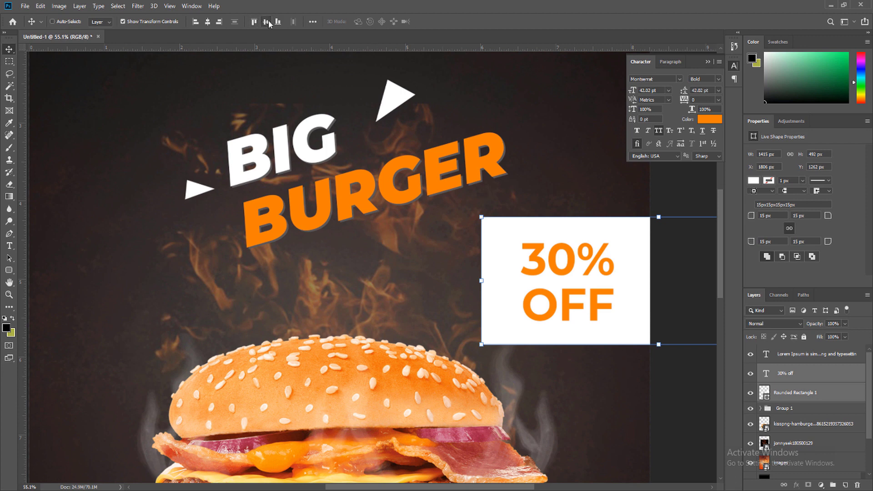
# - Align the 30% OFF text's vertical centre with the white rounded rectangle
pyautogui.click(266, 21)
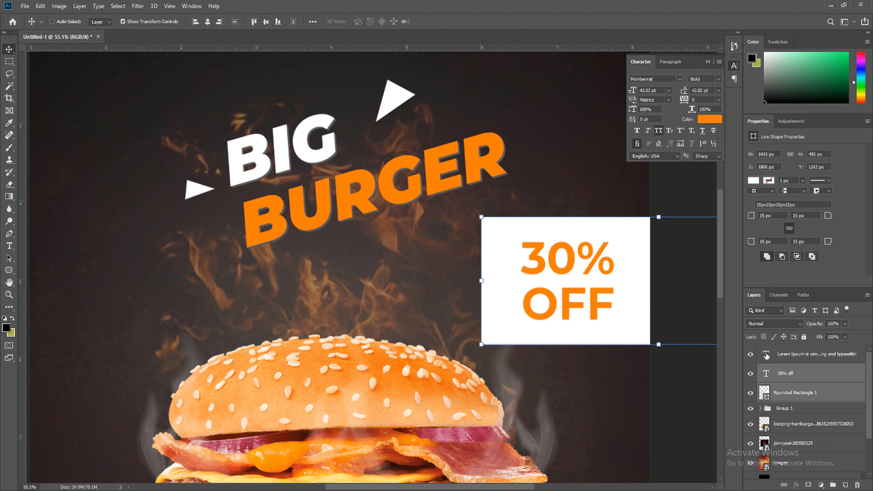
pyautogui.click(790, 396)
pyautogui.click(10, 61)
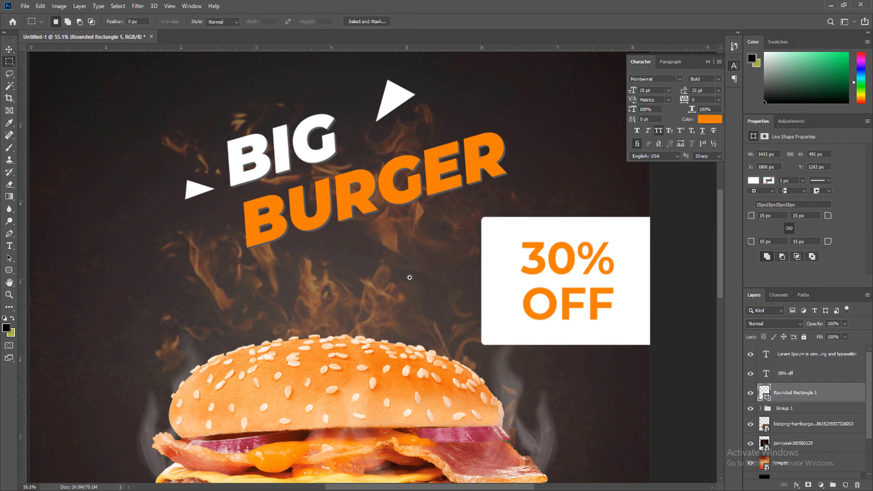
# - Zoom out to show the whole poster and select the jonnysek180500129 flame layer
pyautogui.scroll(-5, 439, 314)
pyautogui.scroll(3, 440, 314)
pyautogui.scroll(1, 440, 314)
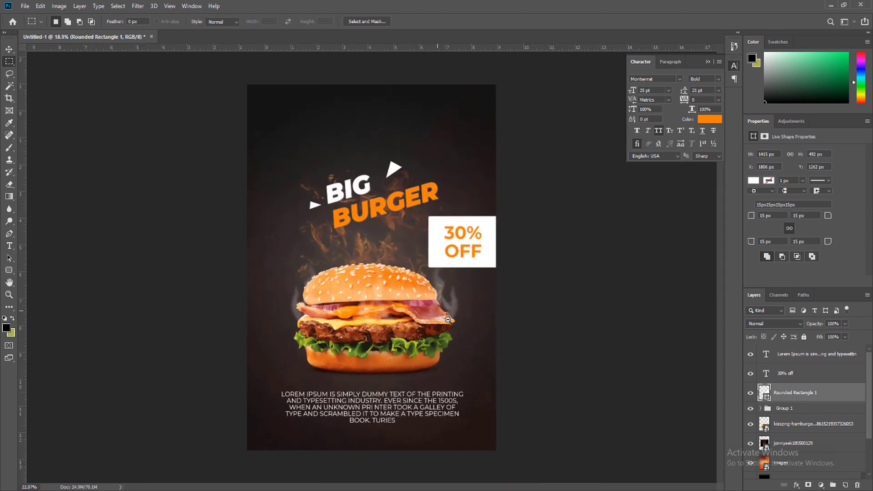
pyautogui.scroll(1, 442, 316)
pyautogui.scroll(1, 444, 321)
pyautogui.scroll(-2, 448, 327)
pyautogui.scroll(1, 447, 327)
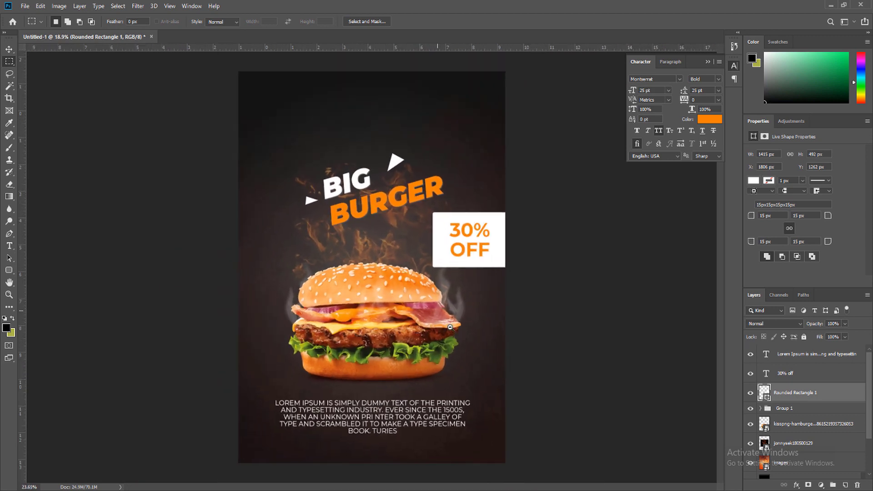
pyautogui.scroll(-2, 450, 327)
pyautogui.scroll(3, 441, 319)
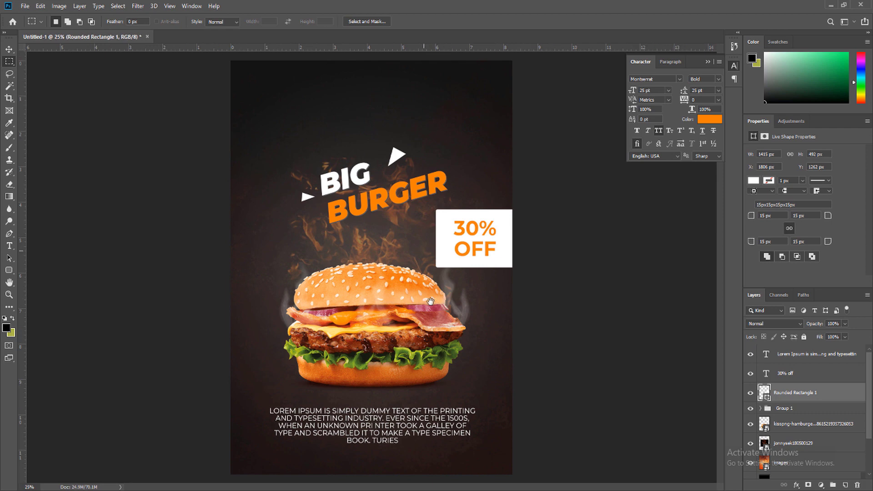
pyautogui.scroll(3, 332, 144)
pyautogui.scroll(1, 346, 275)
pyautogui.scroll(2, 381, 306)
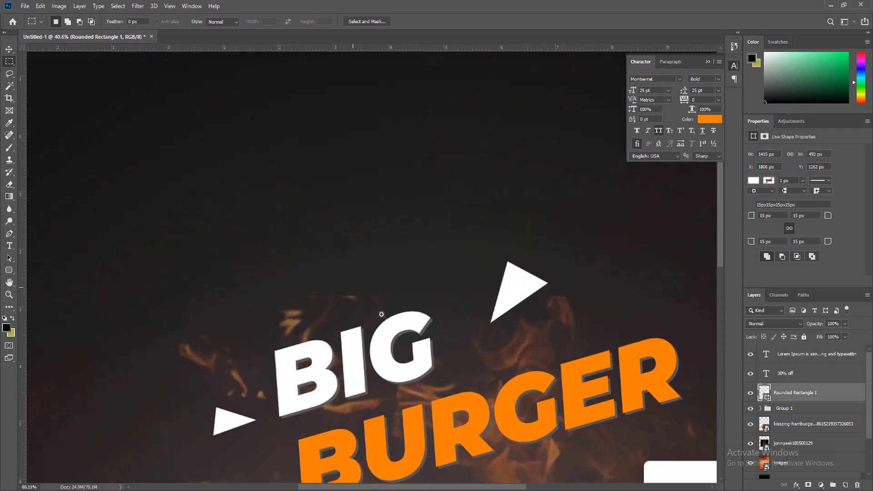
pyautogui.scroll(-4, 602, 342)
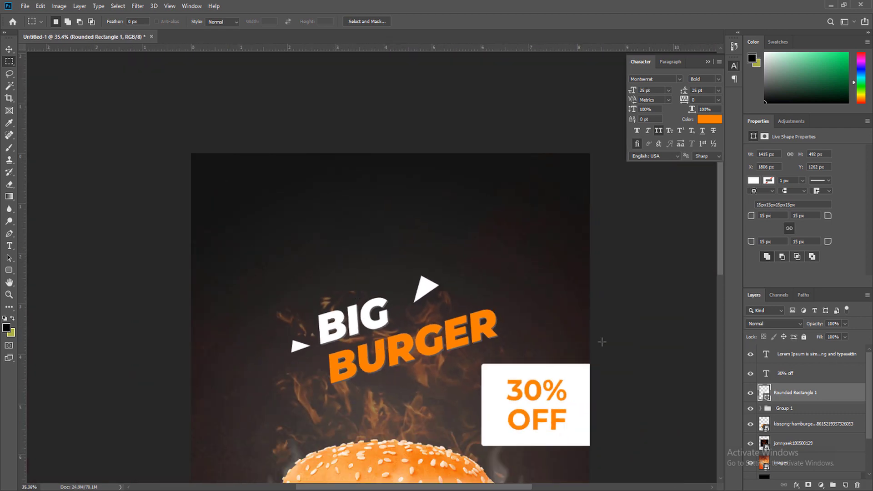
pyautogui.click(783, 444)
# - Mask the flame photo, painting black with a 700px soft brush to hide its upper flames
pyautogui.click(809, 485)
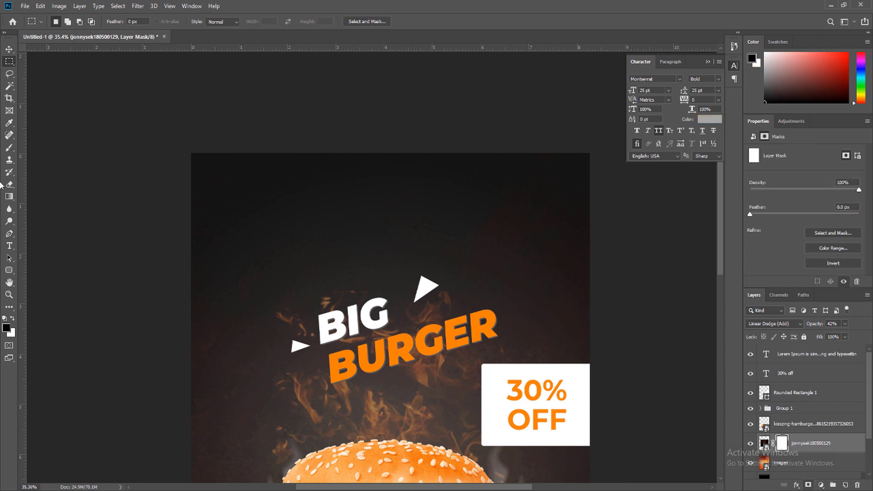
pyautogui.click(13, 150)
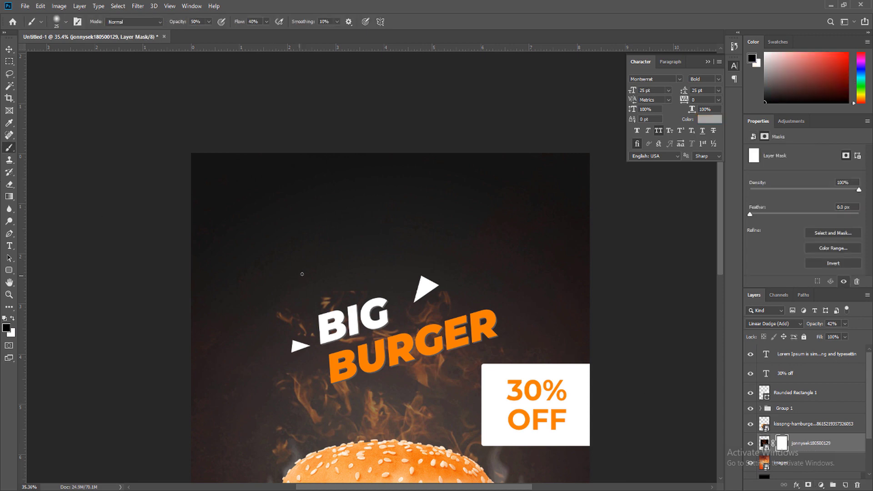
pyautogui.press(']')
pyautogui.press(']')
pyautogui.press(']')
pyautogui.press(']')
pyautogui.press(']')
pyautogui.press(']')
pyautogui.press(']')
pyautogui.press(']')
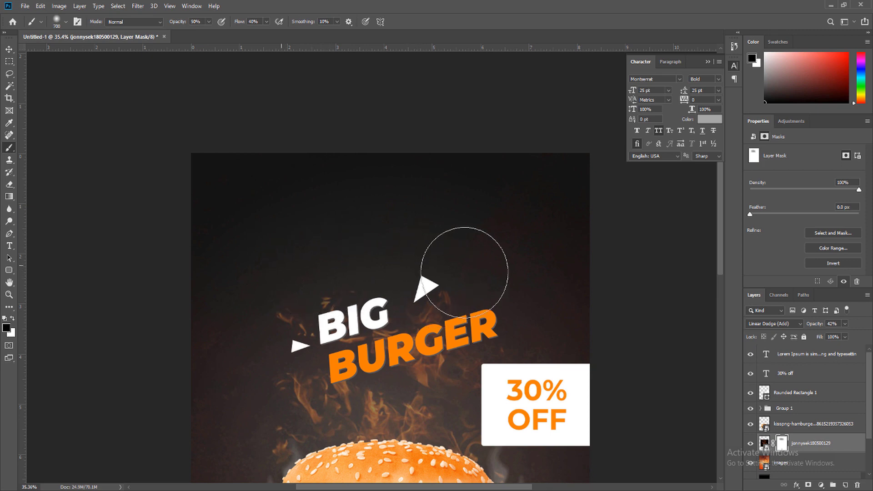
pyautogui.moveTo(428, 268); pyautogui.dragTo(418, 288)
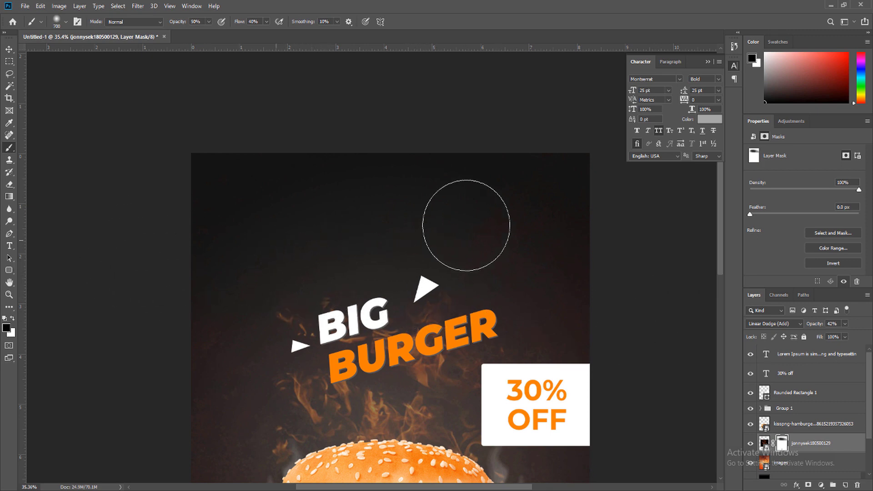
pyautogui.scroll(-5, 467, 221)
pyautogui.scroll(4, 493, 301)
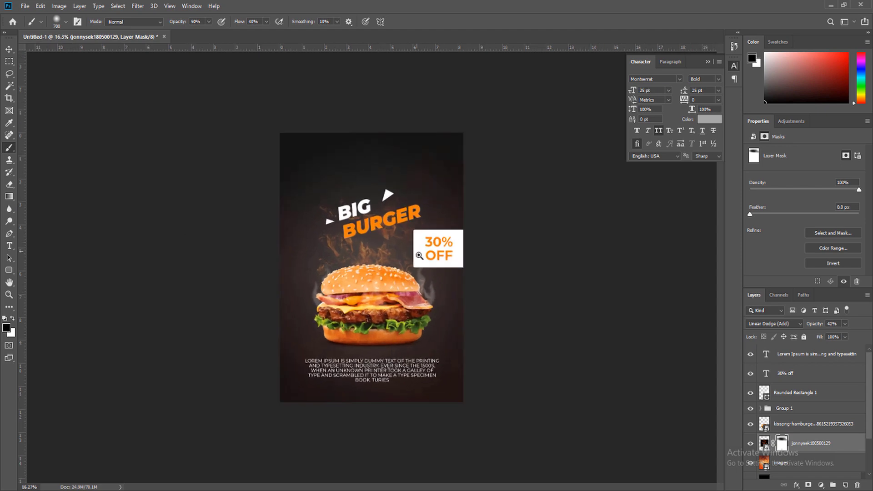
pyautogui.click(9, 61)
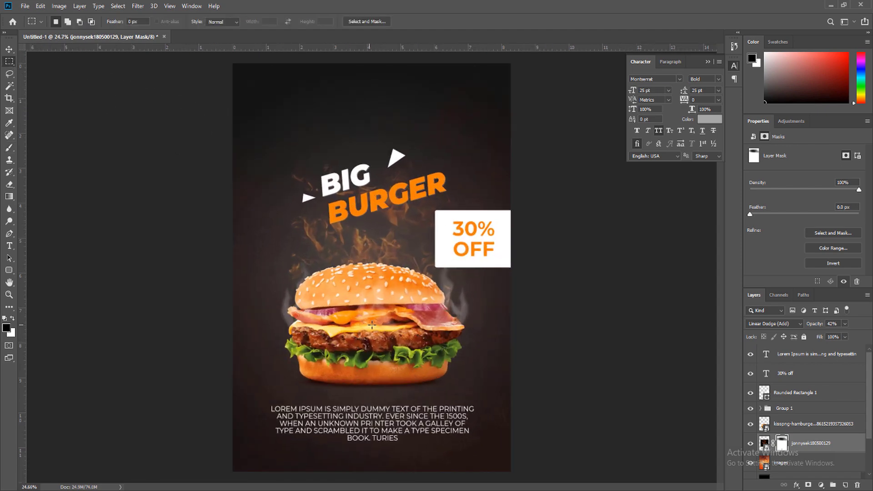
# - Add an orange LOREM IPSUM text layer near the poster's upper left
pyautogui.click(9, 246)
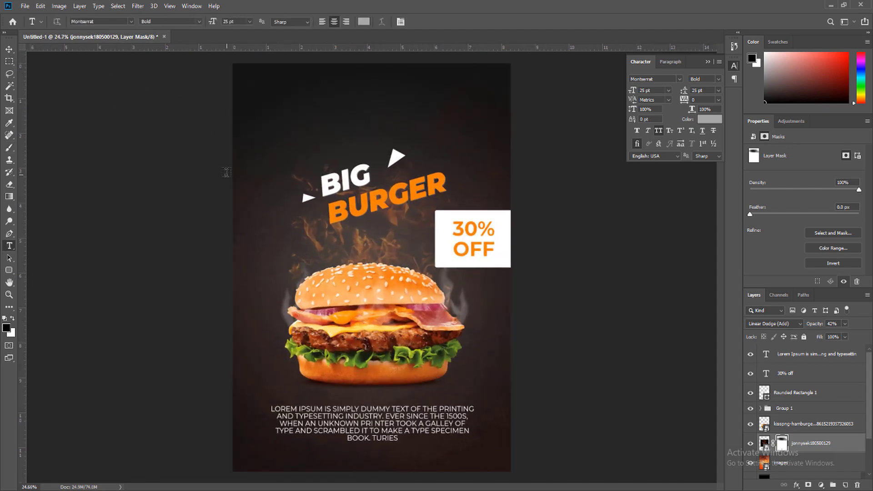
pyautogui.scroll(2, 271, 136)
pyautogui.scroll(2, 292, 185)
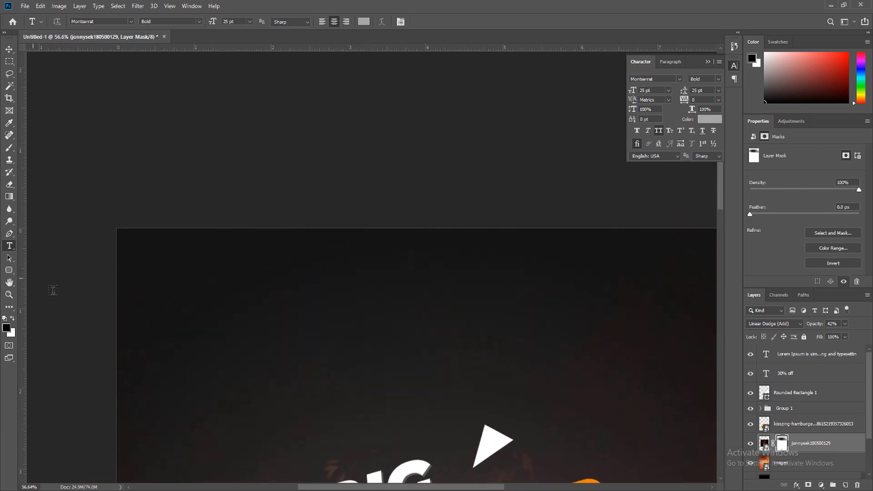
pyautogui.click(220, 346)
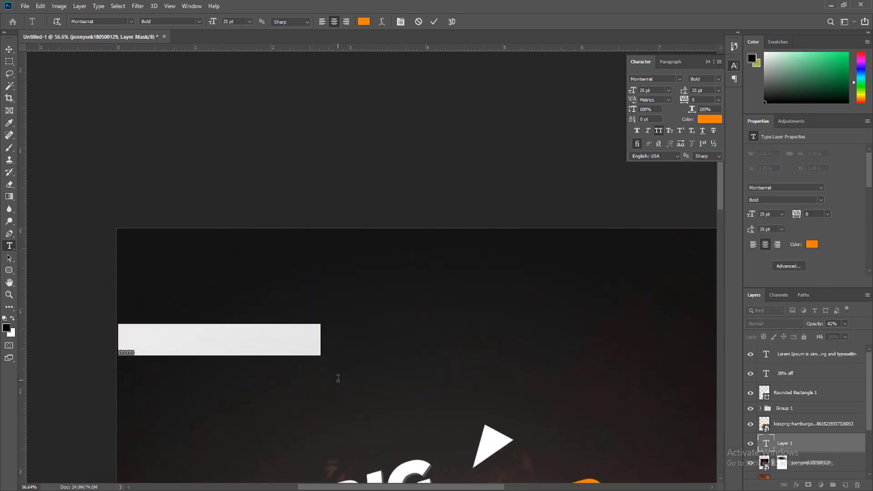
pyautogui.click(10, 53)
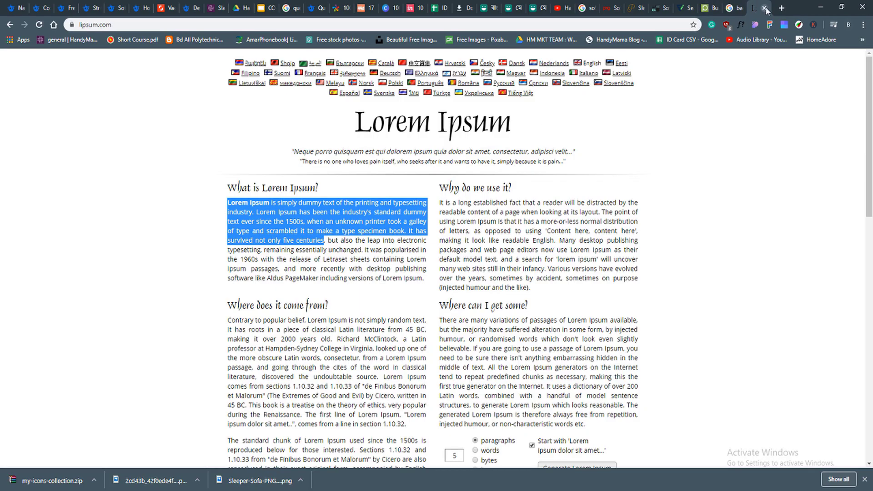
# - Search Google Images for 'food logo png' and preview the FOOD LOGO result
pyautogui.hotkey('ctrl', 't')
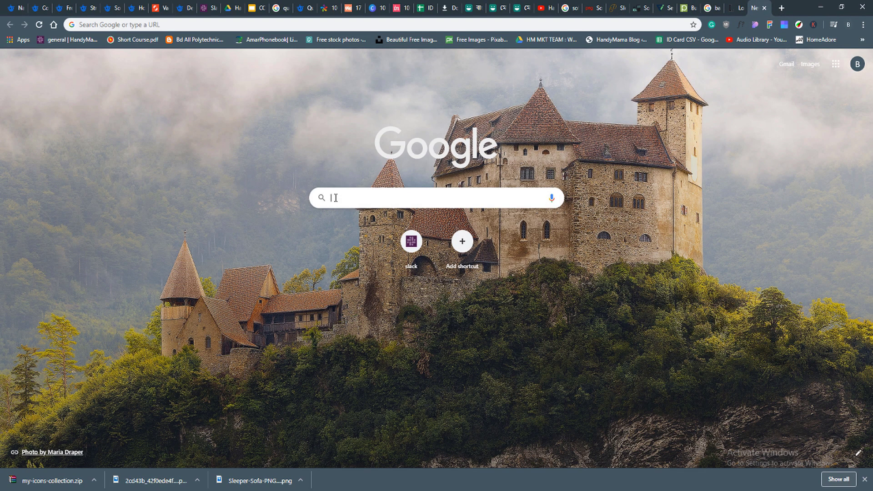
pyautogui.write('fo')
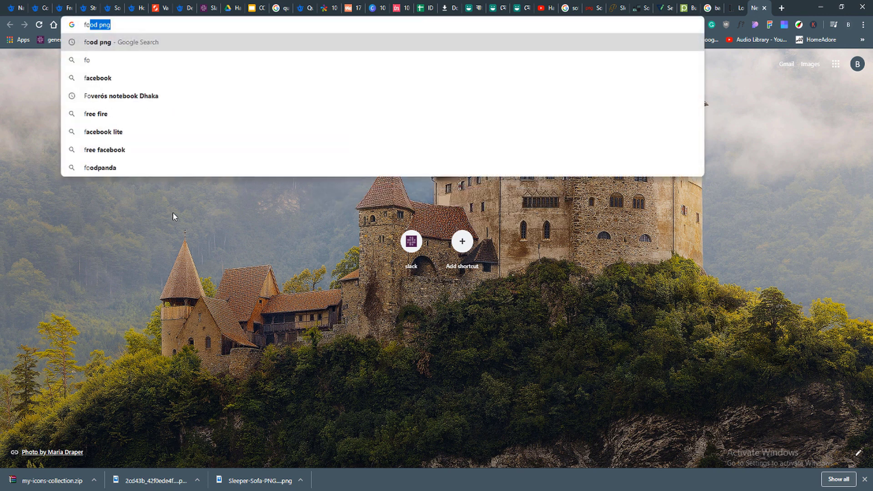
pyautogui.write('od logo')
pyautogui.press('Return')
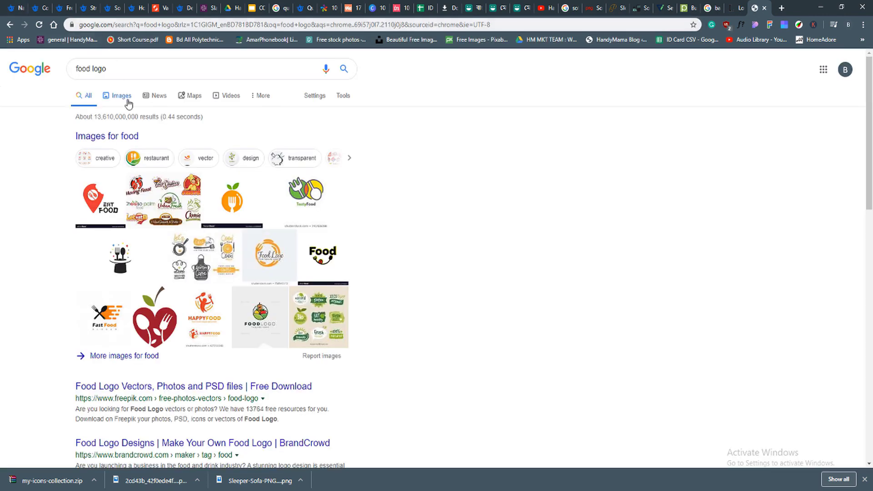
pyautogui.click(122, 96)
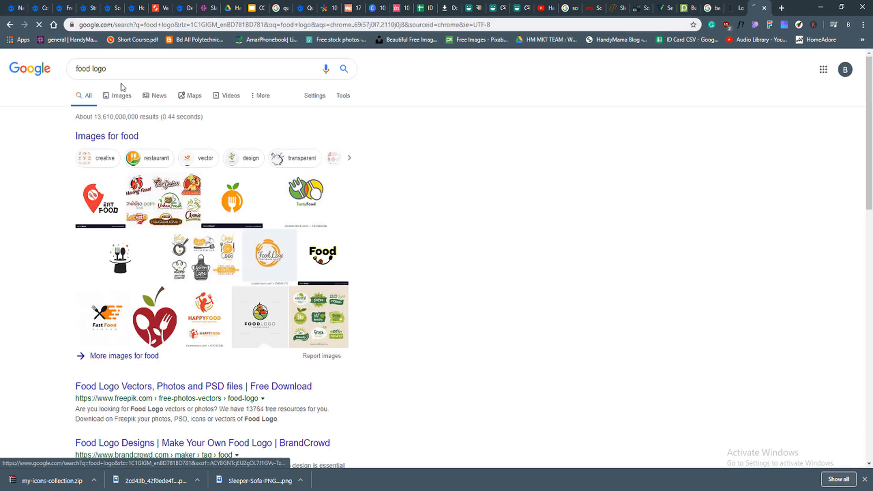
pyautogui.click(159, 76)
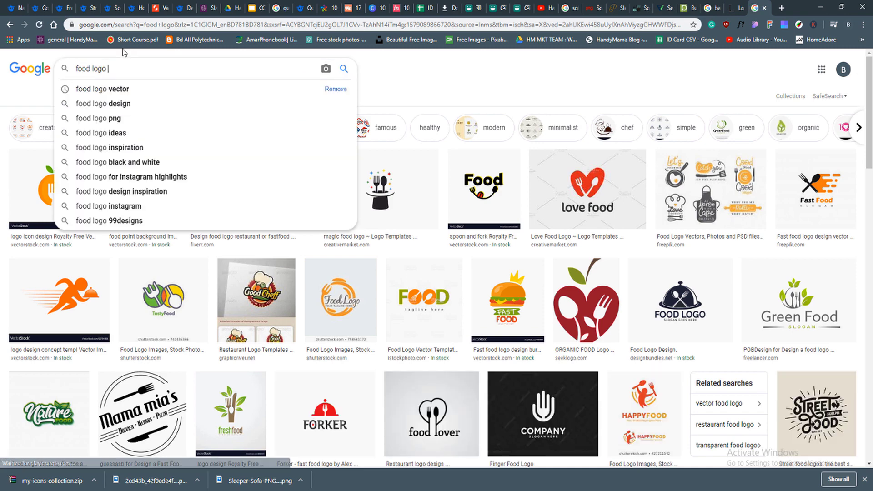
pyautogui.write('png')
pyautogui.press('Return')
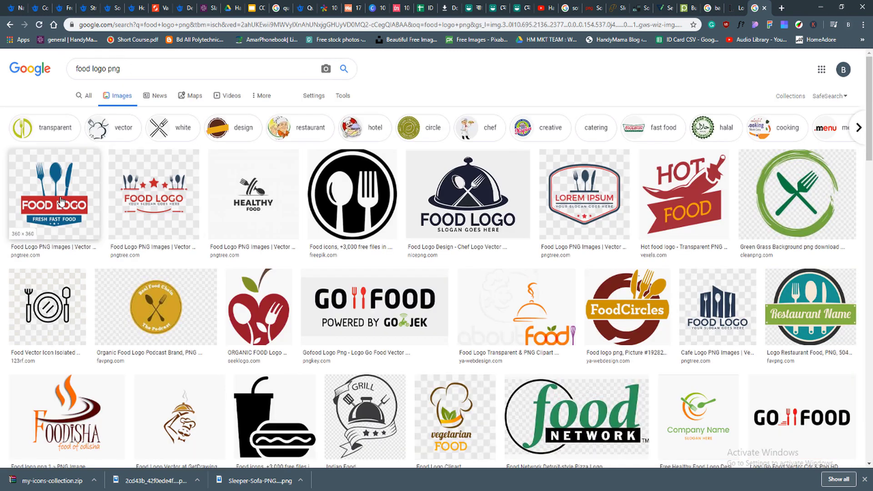
pyautogui.click(61, 200)
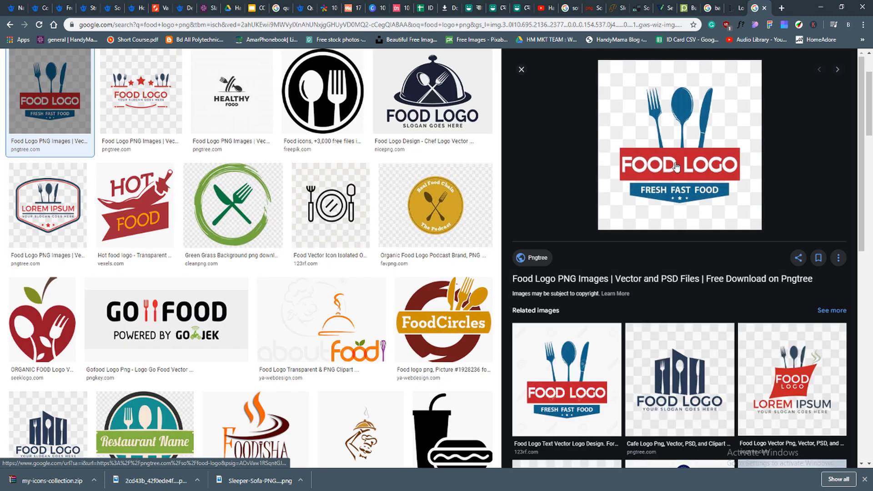
# - Save the logo as images.png and drag it from its folder onto the Photoshop poster
pyautogui.rightClick(675, 153)
pyautogui.click(692, 228)
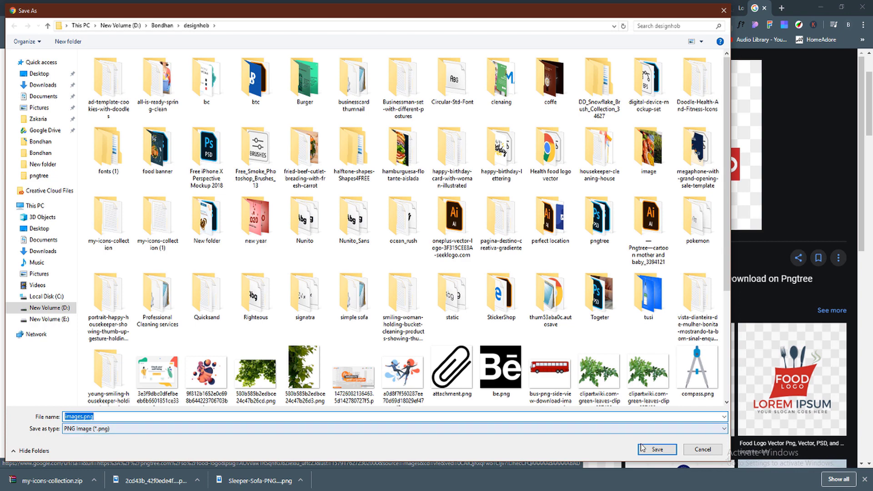
pyautogui.click(644, 451)
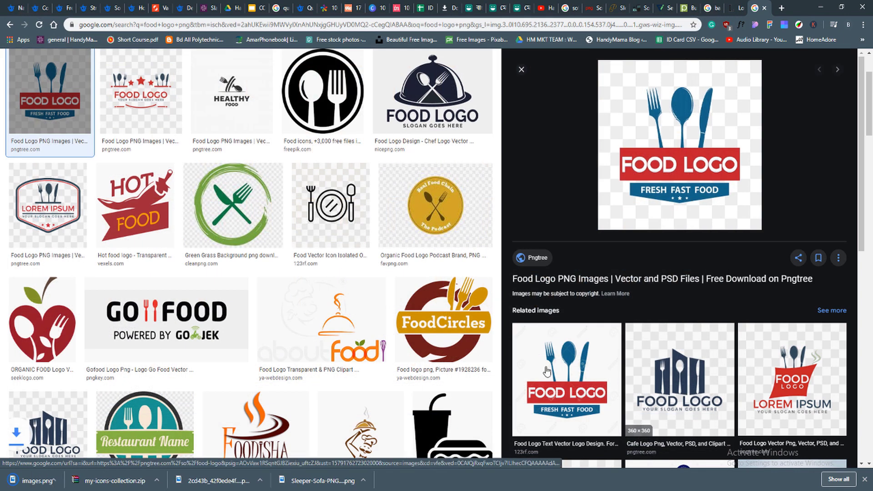
pyautogui.rightClick(50, 481)
pyautogui.click(81, 456)
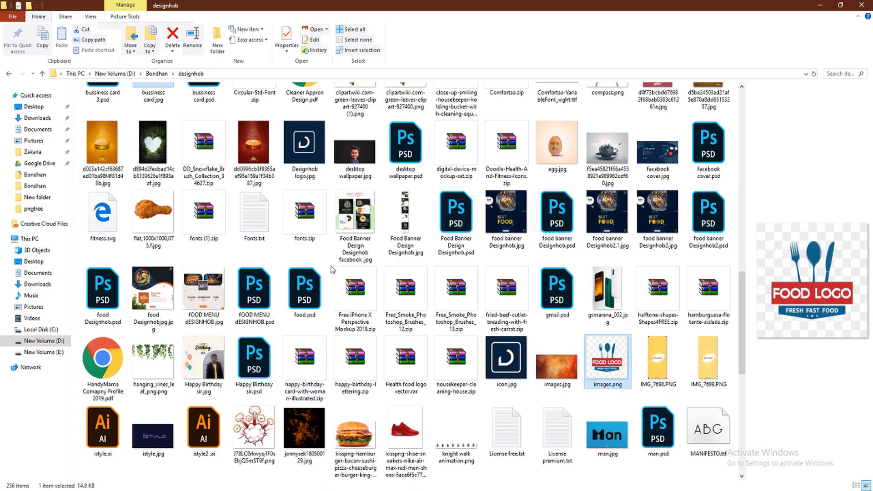
pyautogui.moveTo(608, 364)
pyautogui.mouseDown()
pyautogui.moveTo(266, 424)
pyautogui.moveTo(331, 357)
pyautogui.mouseUp()
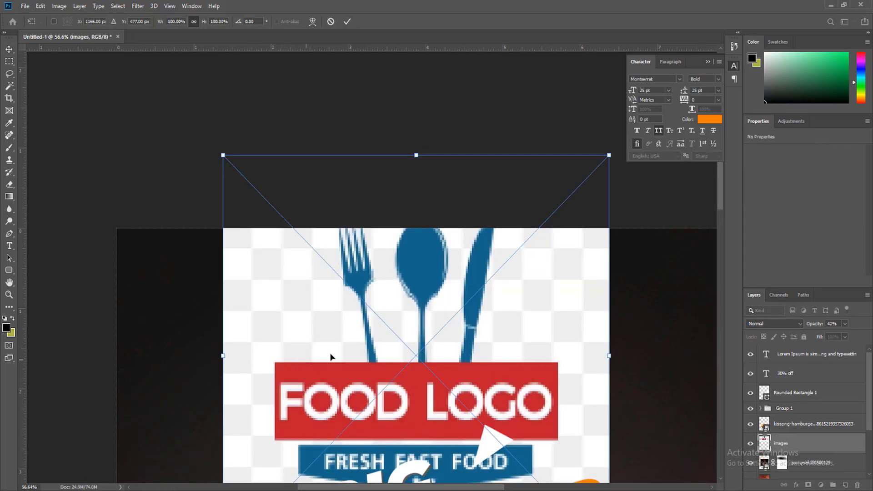
# - Try Linear Dodge, Soft Light and Exclusion blend modes on the logo, settling on Divide
pyautogui.scroll(-5, 432, 304)
pyautogui.scroll(2, 455, 302)
pyautogui.scroll(2, 454, 302)
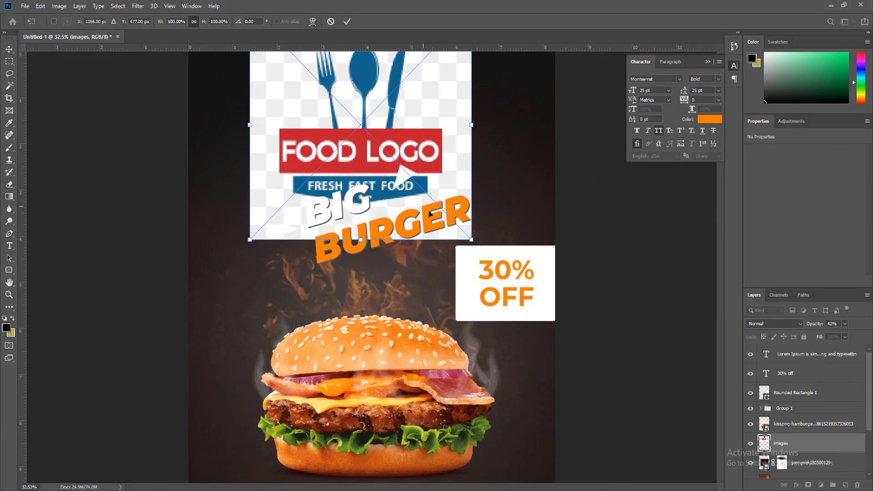
pyautogui.click(773, 324)
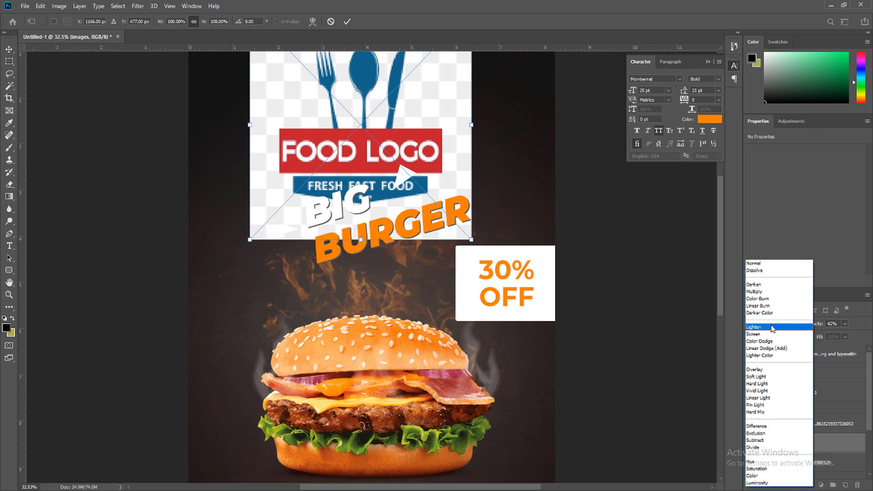
pyautogui.click(768, 349)
pyautogui.press('Down')
pyautogui.press('Down')
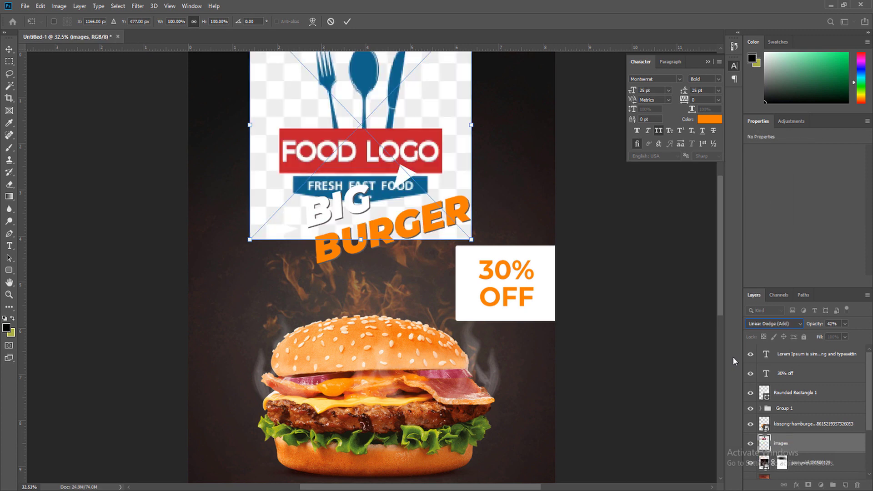
pyautogui.press('Down')
pyautogui.press('Up')
pyautogui.press('Up')
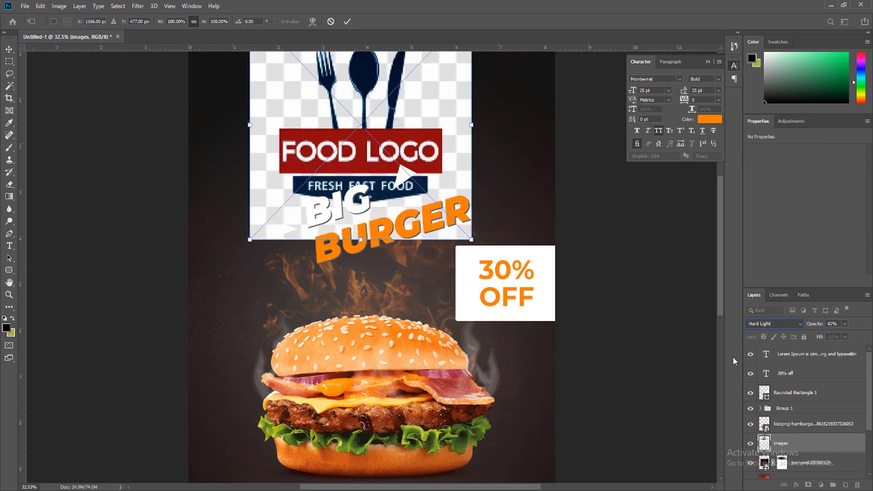
pyautogui.press('Up')
pyautogui.press('Down')
pyautogui.press('Down')
pyautogui.press('Up')
pyautogui.press('Up')
pyautogui.press('Down')
pyautogui.press('Down')
pyautogui.press('Down')
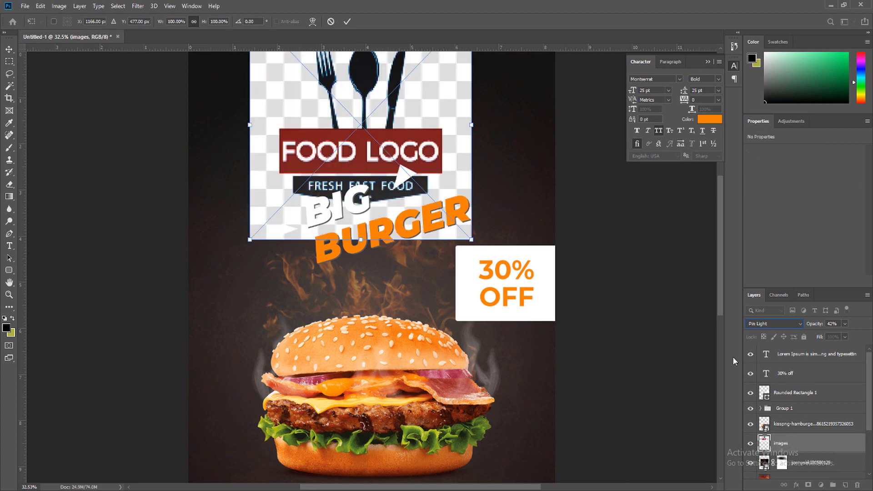
pyautogui.press('Down')
pyautogui.press('Down')
pyautogui.press('Down')
pyautogui.press('Down')
pyautogui.press('Down')
pyautogui.press('Down')
pyautogui.press('Down')
pyautogui.press('Down')
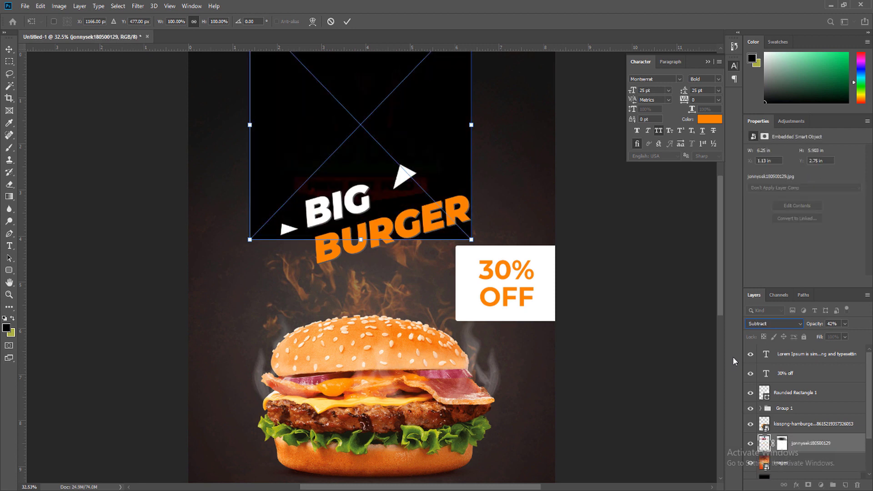
pyautogui.press('Down')
pyautogui.press('Down')
pyautogui.hotkey('ctrl', 'z')
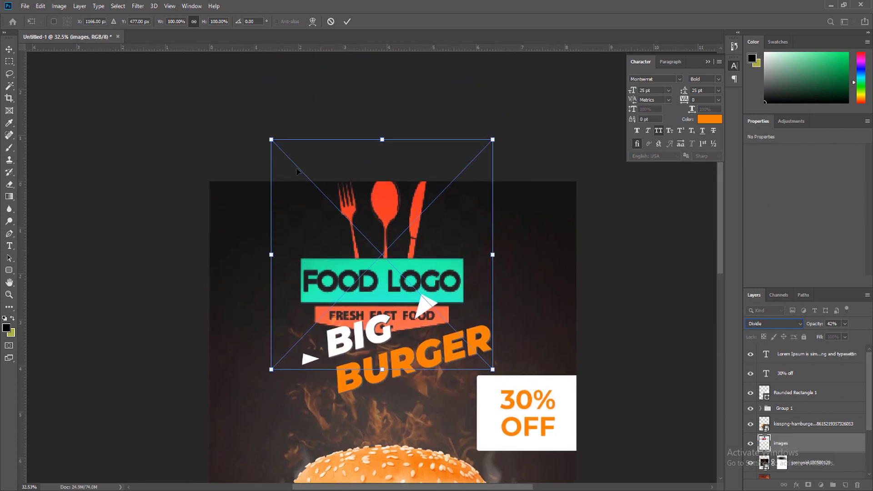
# - Scale the logo down into the poster's top-left corner
pyautogui.moveTo(267, 140); pyautogui.dragTo(400, 273)
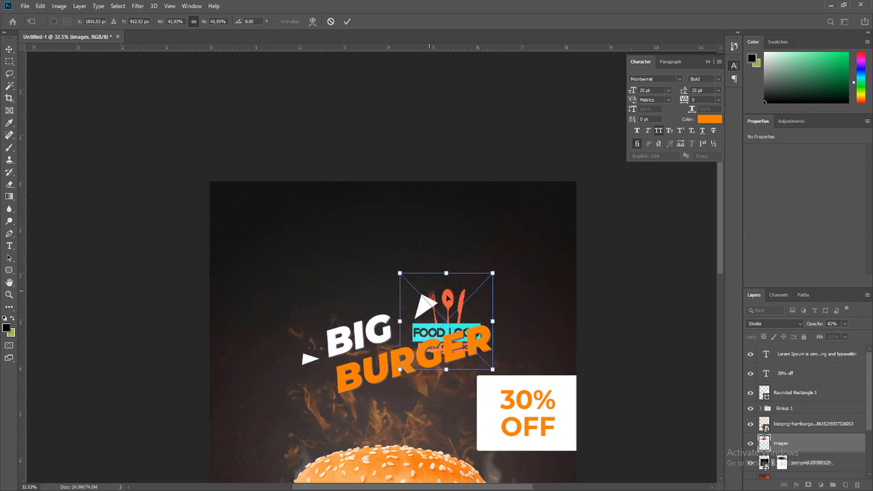
pyautogui.moveTo(451, 296)
pyautogui.mouseDown()
pyautogui.moveTo(280, 220)
pyautogui.moveTo(276, 210)
pyautogui.mouseUp()
pyautogui.moveTo(317, 287); pyautogui.dragTo(283, 237)
# - Commit the logo's placement and set its blend mode back to Normal
pyautogui.click(790, 448)
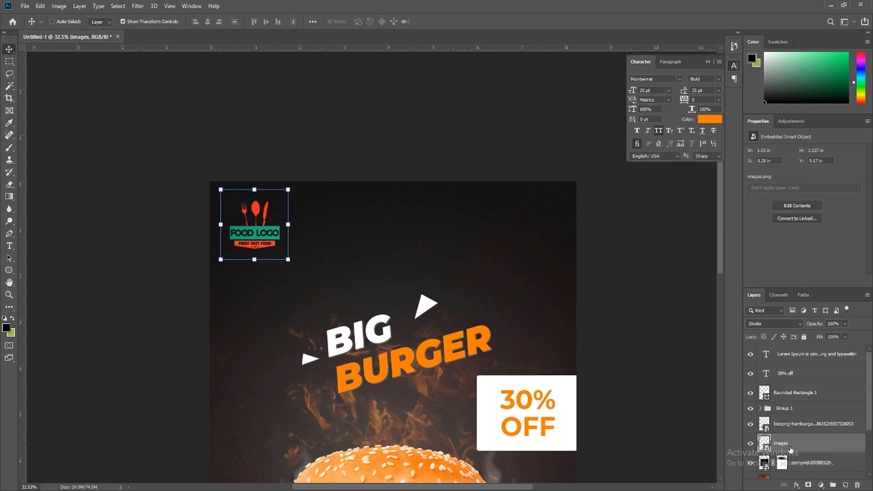
pyautogui.click(757, 323)
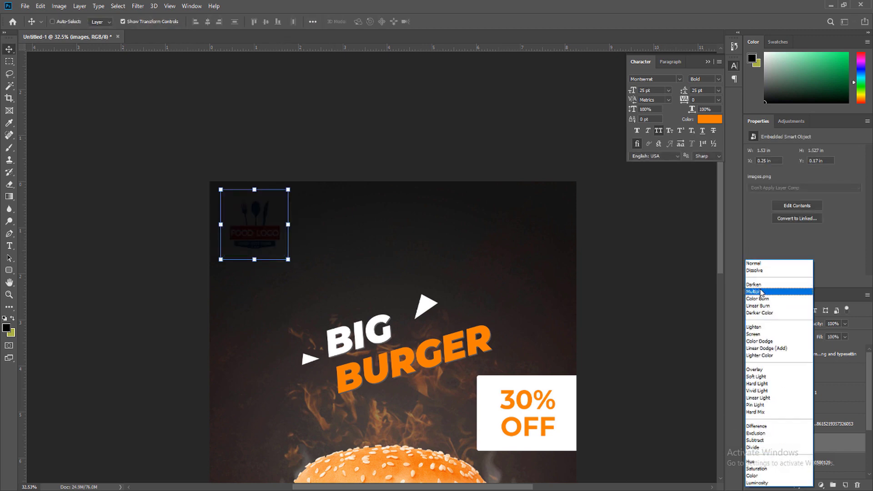
pyautogui.click(754, 263)
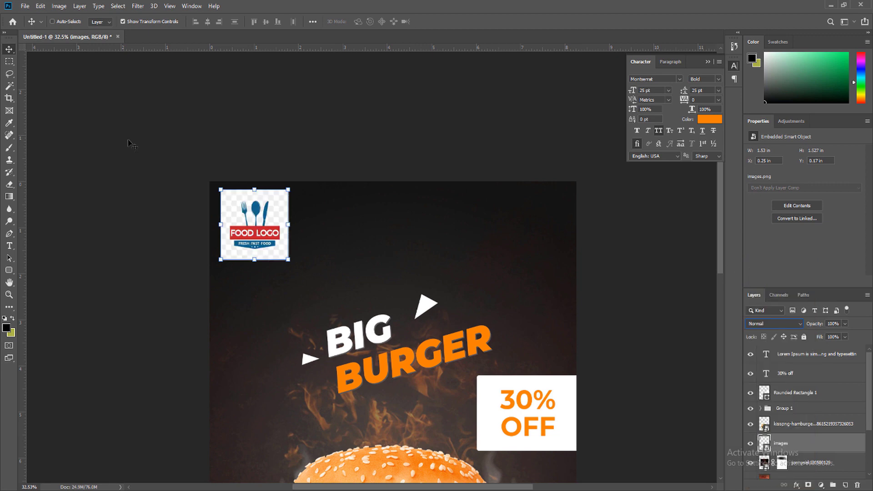
# - Magic-wand the logo's white background, rasterize the layer and delete the background
pyautogui.click(15, 85)
pyautogui.scroll(5, 282, 236)
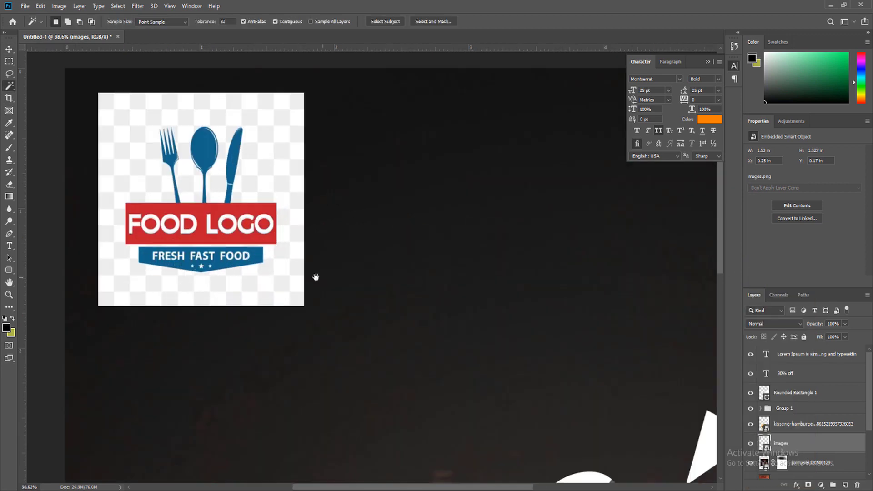
pyautogui.click(296, 289)
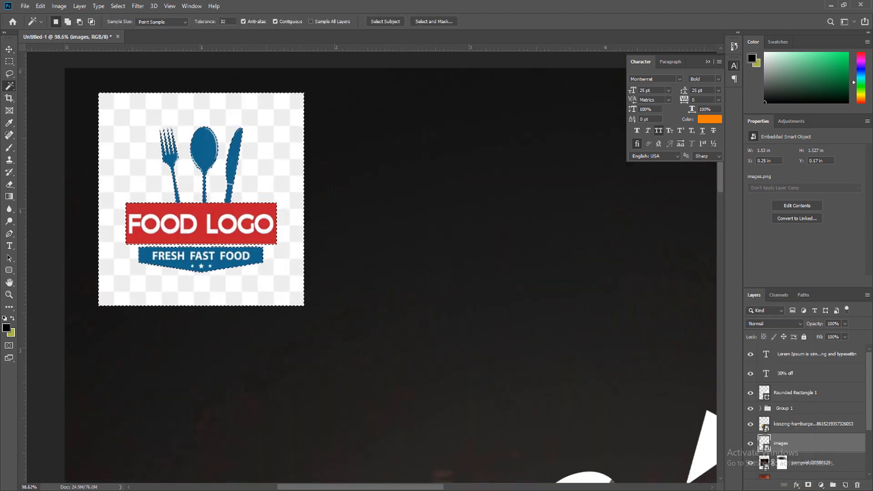
pyautogui.rightClick(755, 452)
pyautogui.click(765, 215)
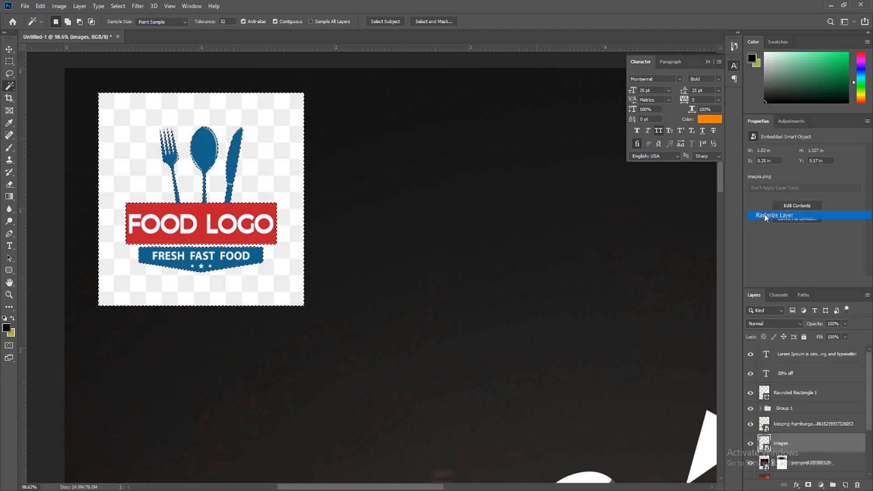
pyautogui.press('Delete')
pyautogui.hotkey('ctrl', 'd')
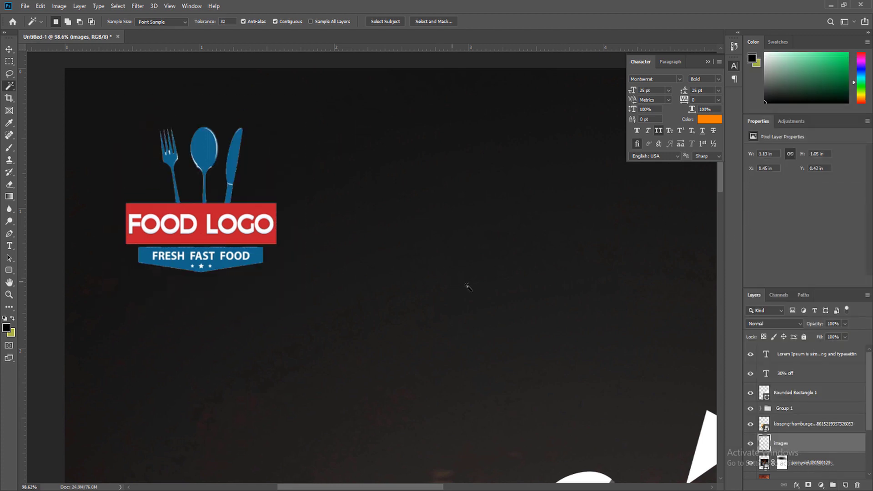
# - Convert the logo back to a smart object and enlarge it slightly
pyautogui.scroll(-5, 300, 323)
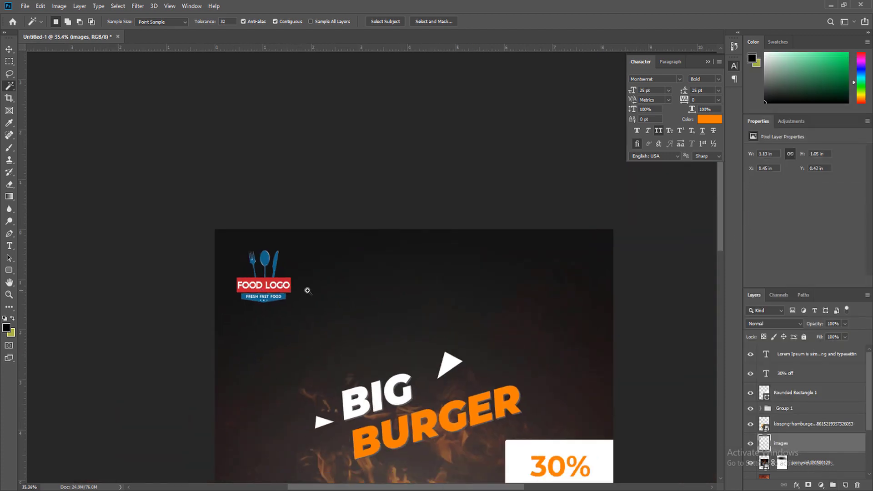
pyautogui.rightClick(817, 448)
pyautogui.click(773, 179)
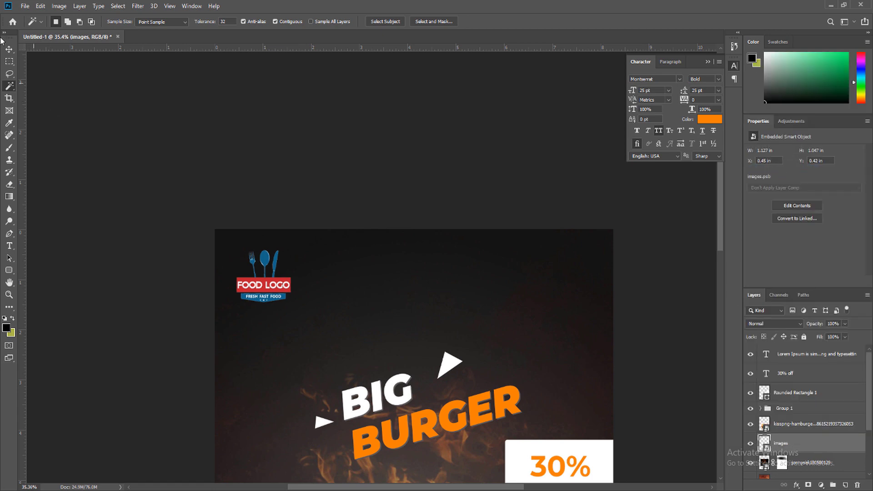
pyautogui.hotkey('ctrl', 't')
pyautogui.moveTo(291, 302)
pyautogui.mouseDown()
pyautogui.moveTo(304, 314)
pyautogui.moveTo(289, 300)
pyautogui.mouseUp()
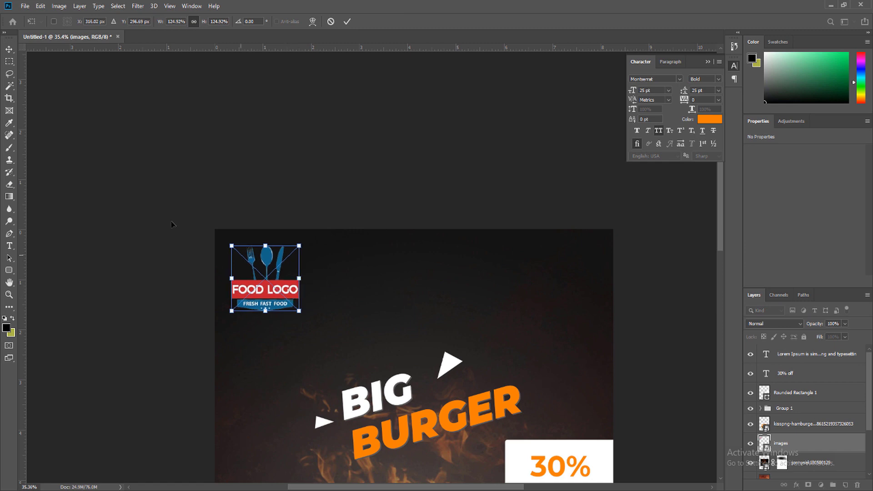
pyautogui.click(9, 62)
# - Select the BIG BURGER headline group with the Move tool and expand it to show its layers
pyautogui.scroll(-5, 412, 325)
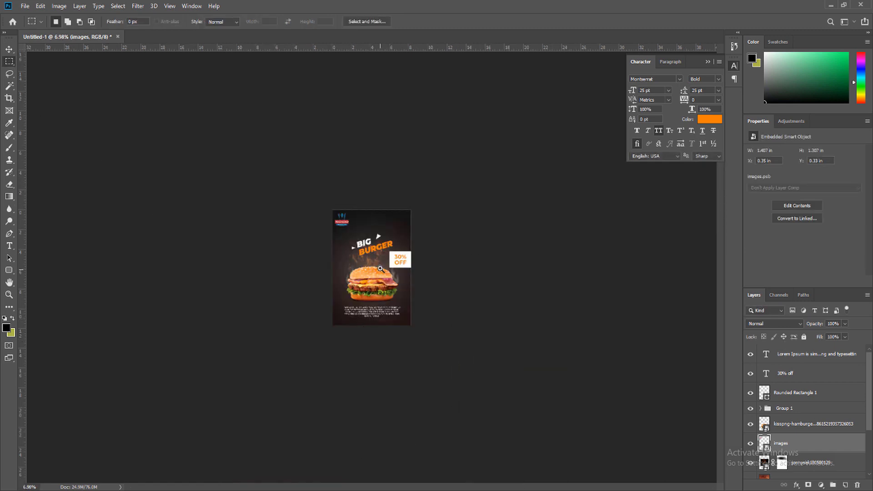
pyautogui.scroll(3, 412, 324)
pyautogui.scroll(-1, 418, 334)
pyautogui.scroll(1, 425, 342)
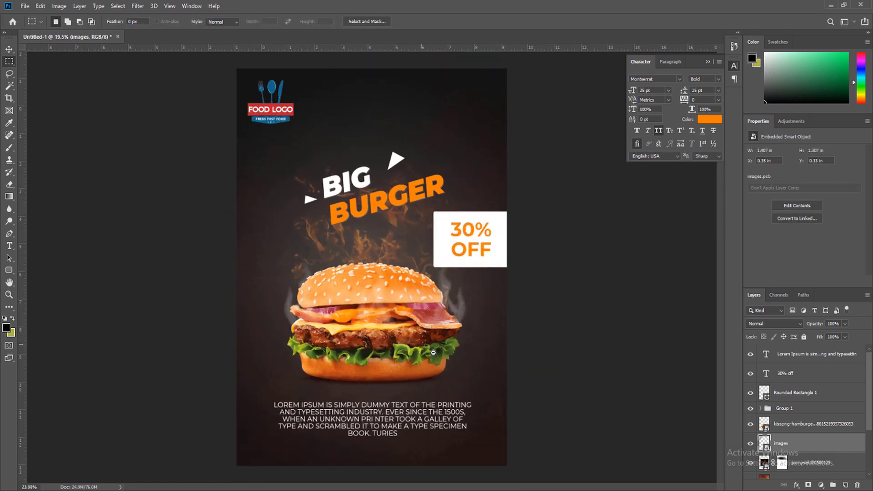
pyautogui.scroll(-1, 429, 346)
pyautogui.scroll(-1, 481, 341)
pyautogui.scroll(1, 452, 332)
pyautogui.scroll(-1, 455, 336)
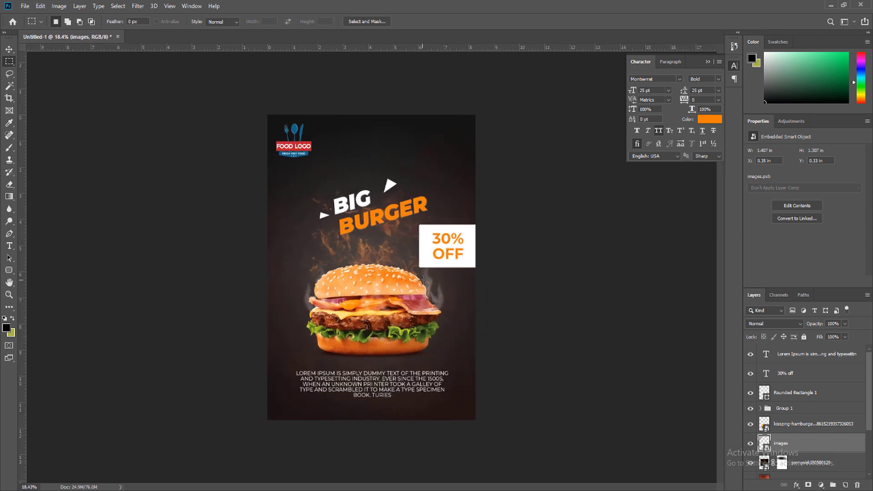
pyautogui.click(790, 408)
pyautogui.click(9, 48)
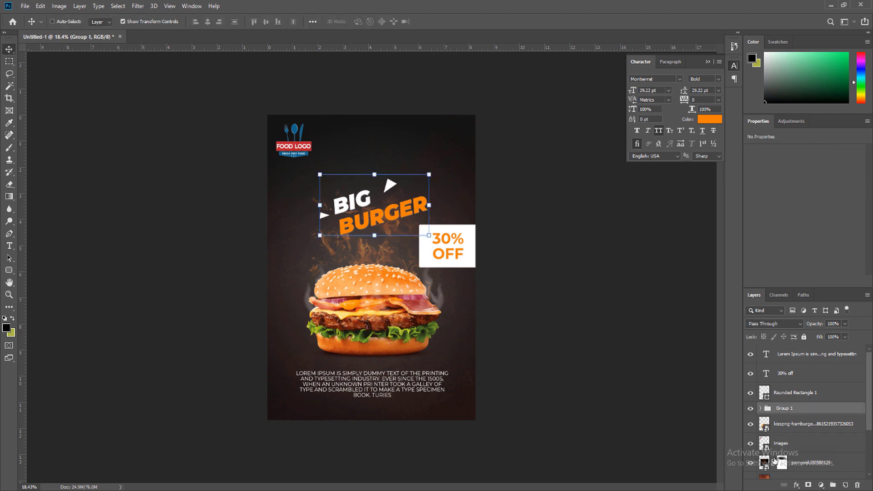
pyautogui.click(761, 408)
# - Copy the triangle, then rotate and shrink the copy beneath BURGER's end
pyautogui.click(792, 425)
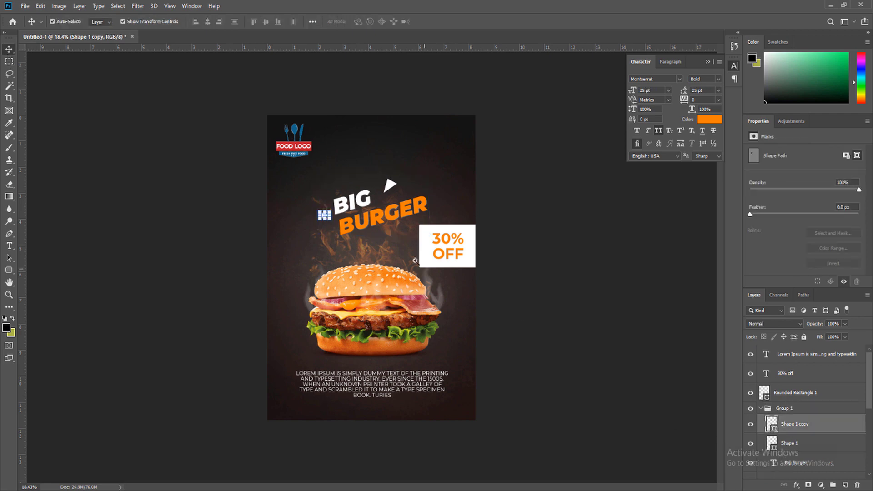
pyautogui.scroll(5, 343, 215)
pyautogui.moveTo(256, 227)
pyautogui.mouseDown()
pyautogui.moveTo(359, 347)
pyautogui.moveTo(482, 314)
pyautogui.moveTo(377, 361)
pyautogui.moveTo(435, 355)
pyautogui.mouseUp()
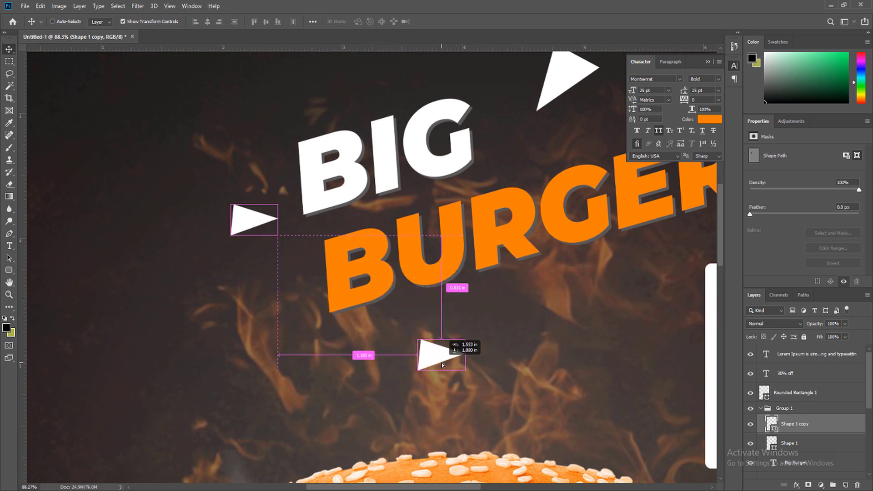
pyautogui.hotkey('ctrl', 'j')
pyautogui.hscroll(5, 434, 355)
pyautogui.moveTo(242, 336)
pyautogui.mouseDown()
pyautogui.moveTo(226, 291)
pyautogui.moveTo(170, 291)
pyautogui.moveTo(168, 328)
pyautogui.moveTo(184, 371)
pyautogui.mouseUp()
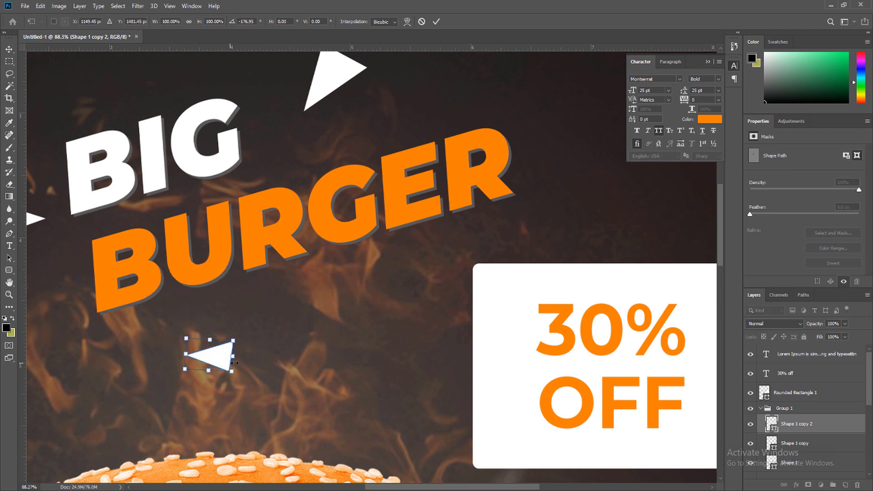
pyautogui.moveTo(232, 355)
pyautogui.mouseDown()
pyautogui.moveTo(246, 357)
pyautogui.moveTo(225, 364)
pyautogui.mouseUp()
pyautogui.moveTo(224, 372)
pyautogui.mouseDown()
pyautogui.moveTo(217, 362)
pyautogui.moveTo(517, 238)
pyautogui.moveTo(531, 242)
pyautogui.mouseUp()
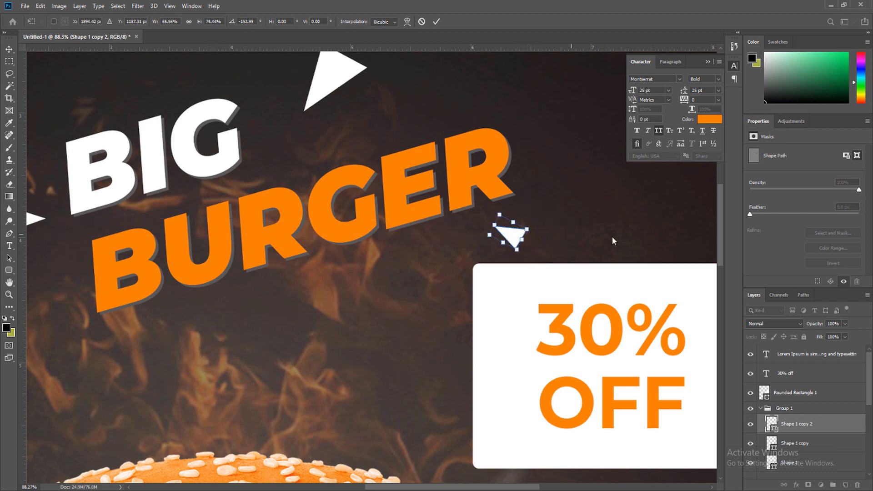
# - Eyedrop BURGER's orange for the top triangle's colour, keeping the new copy white
pyautogui.doubleClick(773, 428)
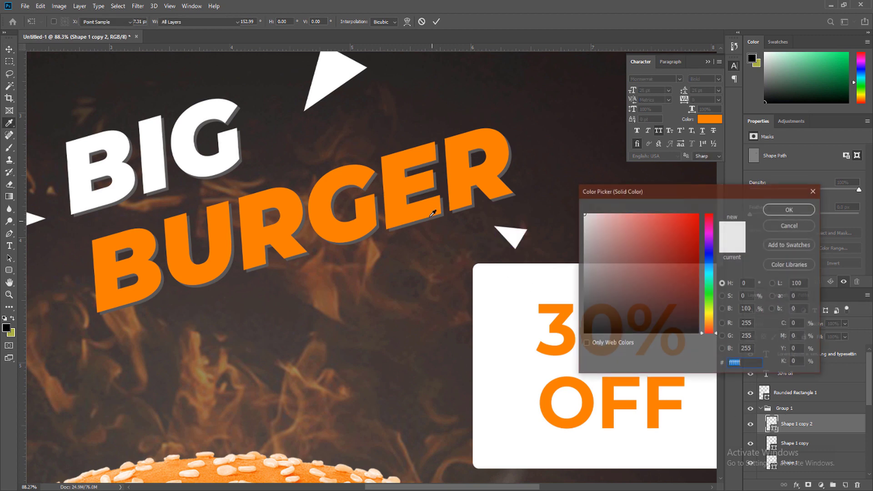
pyautogui.click(459, 195)
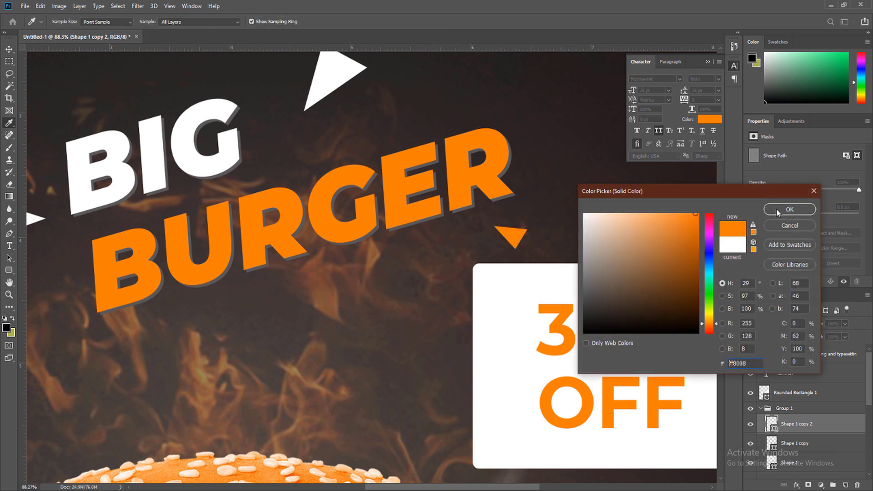
pyautogui.click(784, 225)
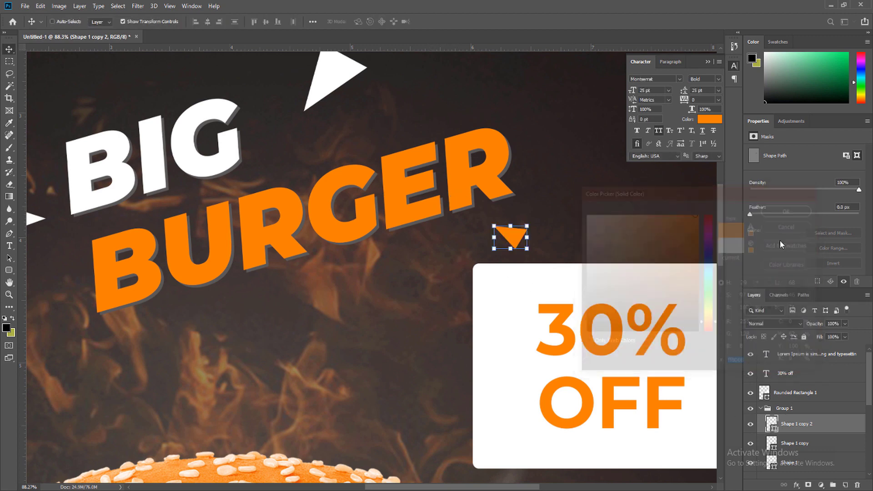
pyautogui.click(796, 449)
pyautogui.scroll(-3, 797, 451)
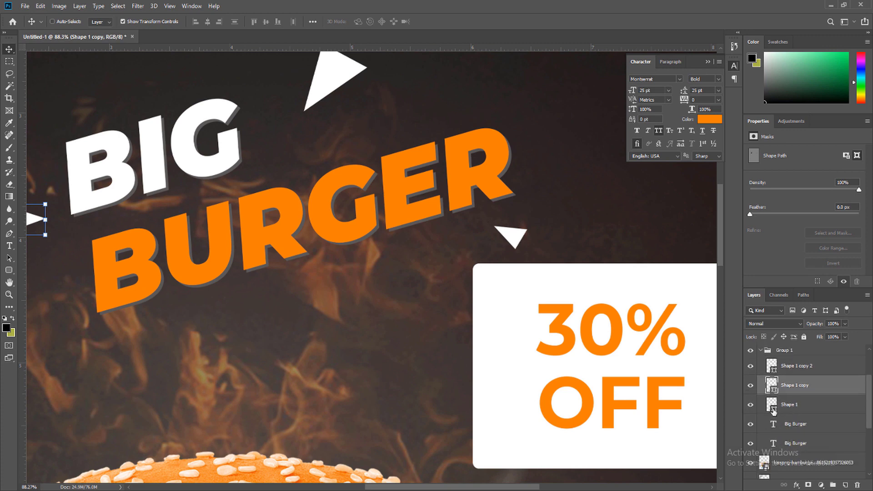
pyautogui.click(773, 407)
pyautogui.doubleClick(772, 403)
pyautogui.click(390, 211)
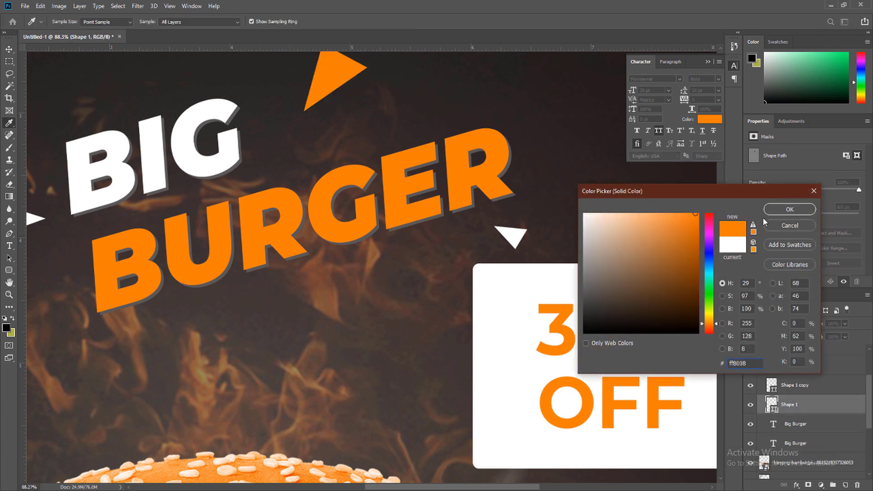
# - Apply the orange fill to the top triangle
pyautogui.click(790, 209)
pyautogui.press('m')
pyautogui.scroll(-5, 291, 235)
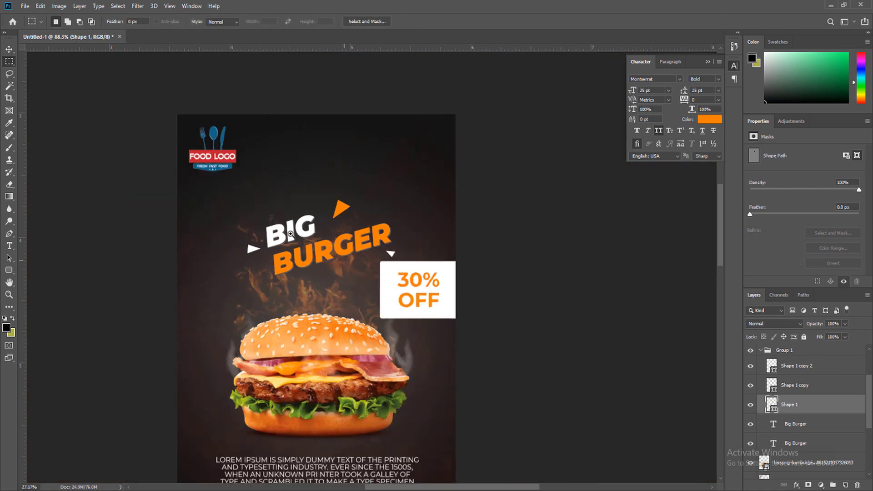
pyautogui.scroll(3, 291, 235)
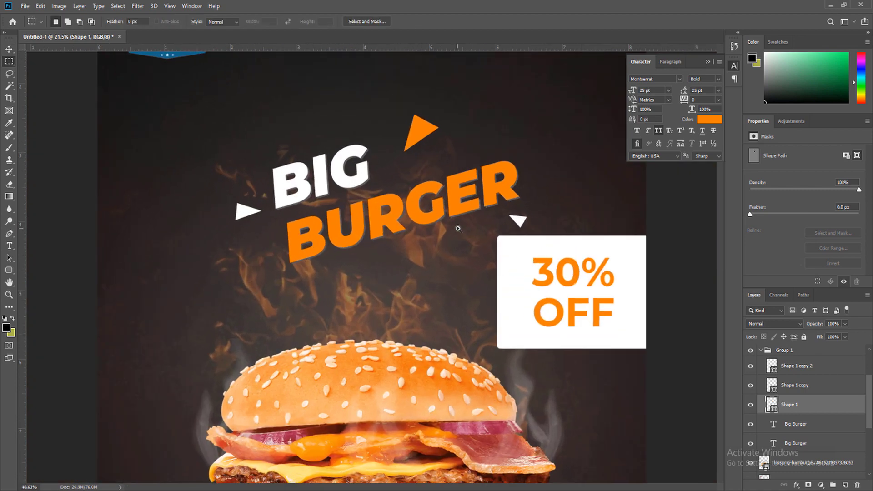
# - Nudge the white triangle below BURGER slightly left, closer to the headline
pyautogui.click(9, 49)
pyautogui.click(797, 367)
pyautogui.keyDown('ctrl'); pyautogui.click(574, 273); pyautogui.keyUp('ctrl')
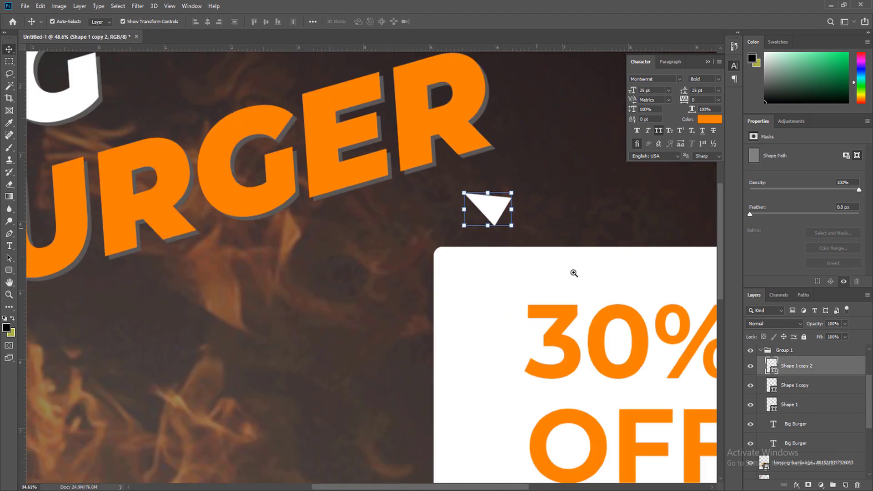
pyautogui.moveTo(495, 214); pyautogui.dragTo(408, 221)
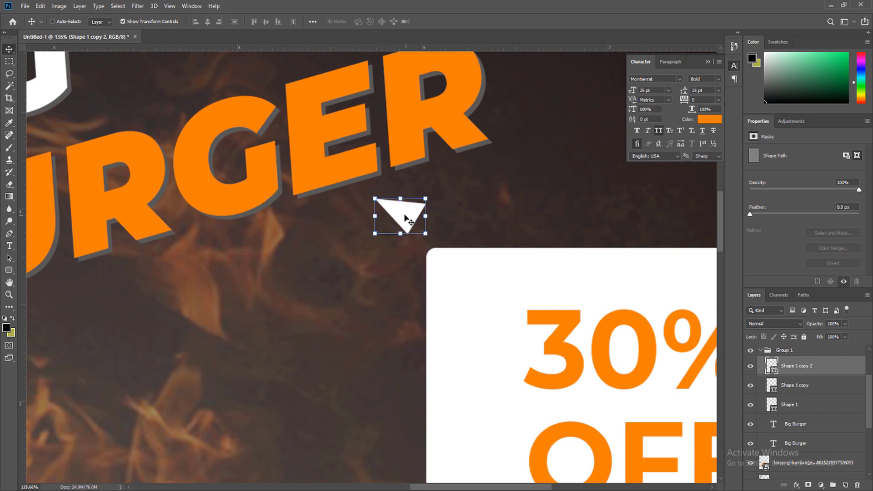
pyautogui.scroll(-5, 490, 295)
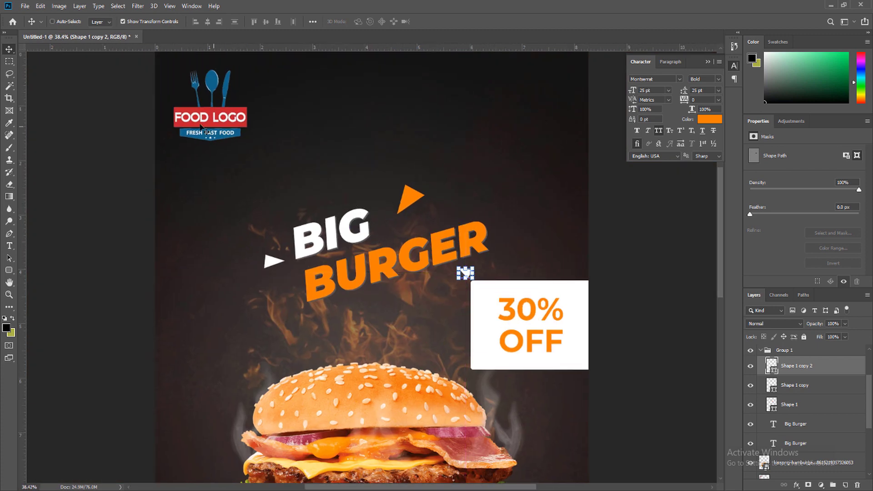
pyautogui.click(9, 62)
pyautogui.scroll(-2, 341, 295)
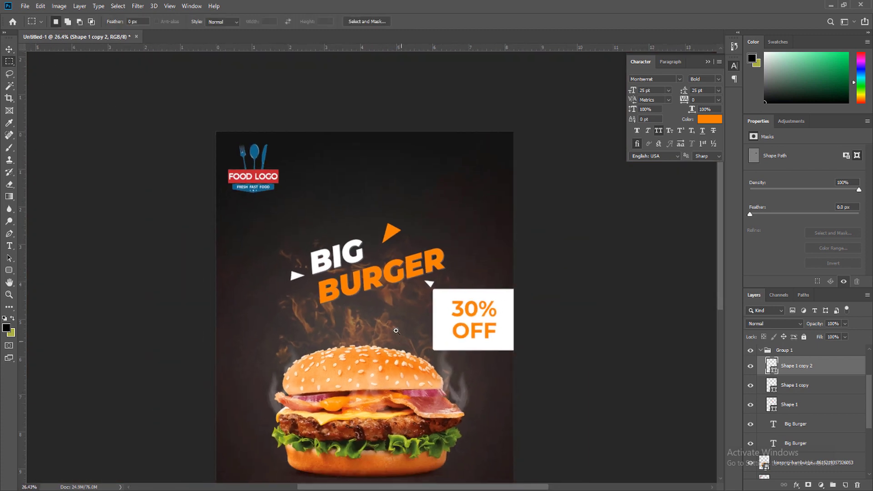
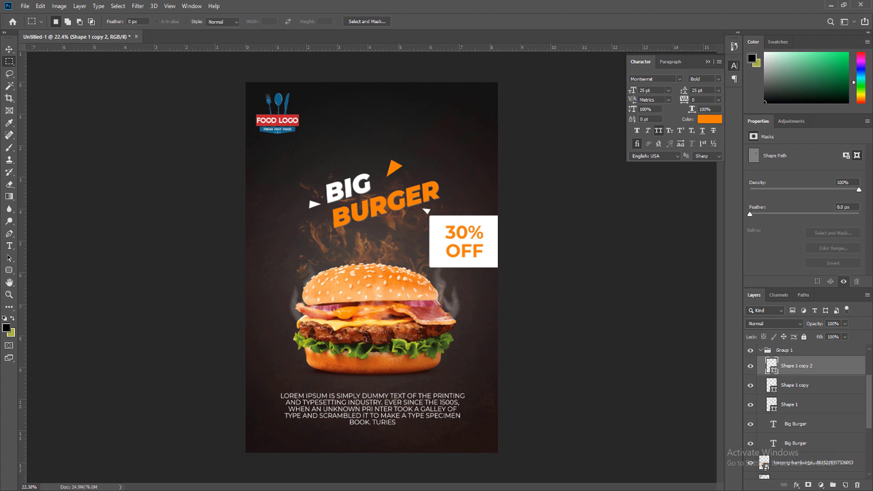
# - Raise the bottom 'images' texture layer's opacity from 7% to 11%
pyautogui.scroll(-3, 792, 399)
pyautogui.click(801, 443)
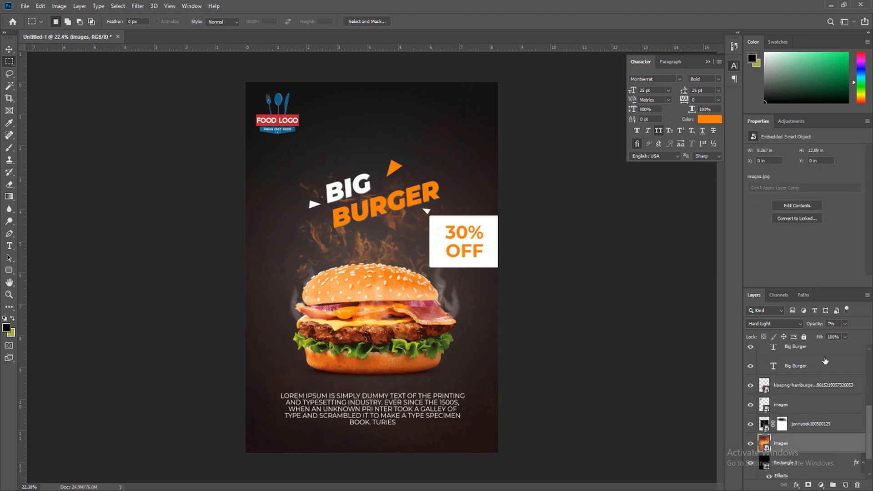
pyautogui.click(845, 323)
pyautogui.moveTo(836, 337); pyautogui.dragTo(829, 336)
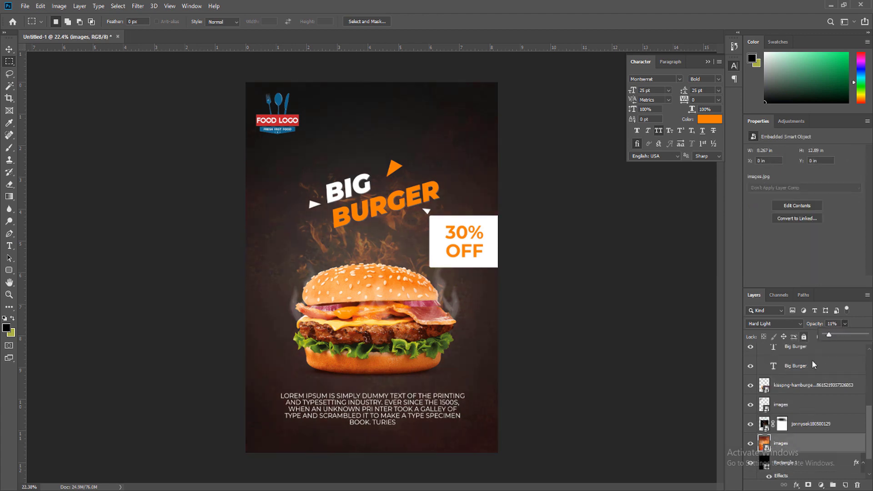
pyautogui.click(810, 444)
pyautogui.scroll(-5, 801, 417)
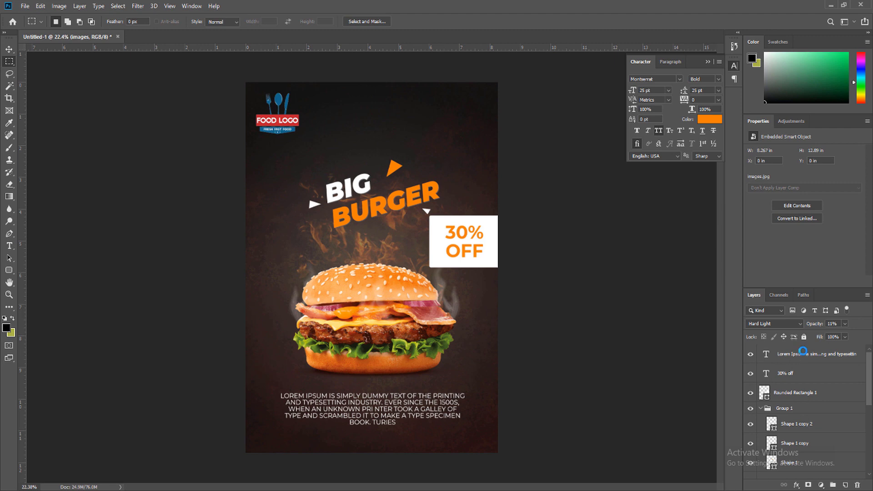
# - Save a PSD copy named 'food flyer' in D:\Bondhan\designhob\food banner
pyautogui.hotkey('ctrl', 'shift', 's')
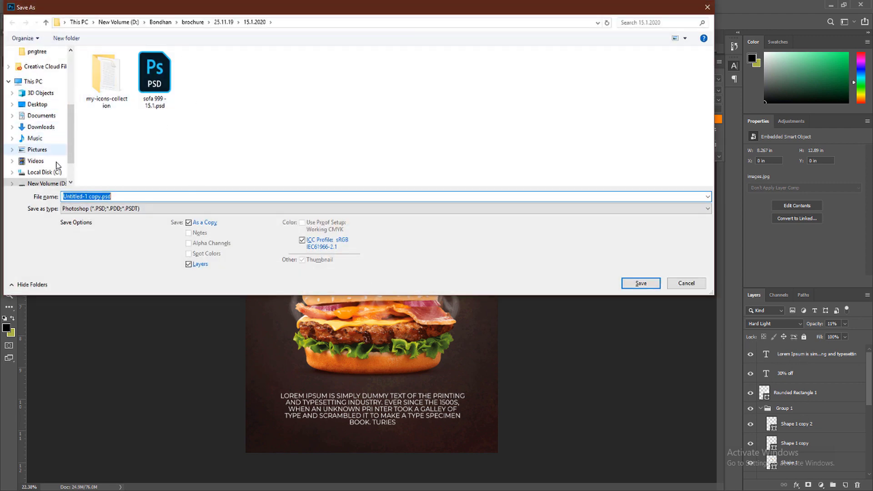
pyautogui.click(44, 183)
pyautogui.click(108, 83)
pyautogui.doubleClick(108, 83)
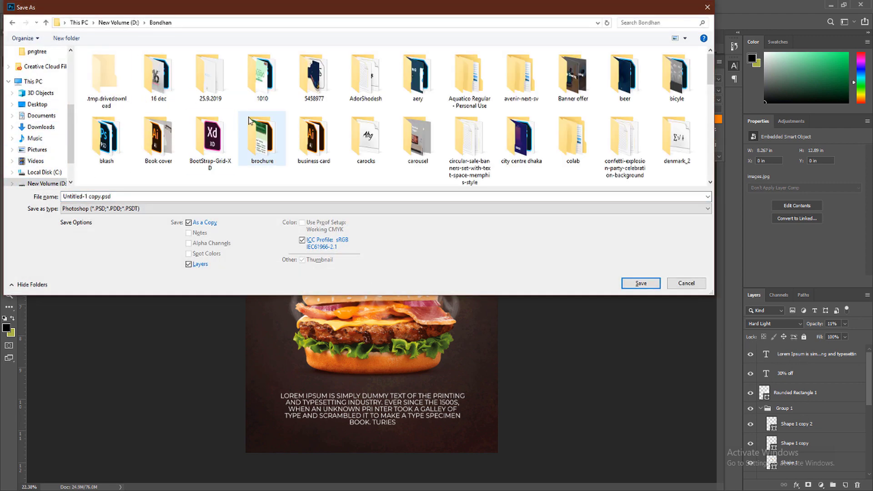
pyautogui.click(171, 145)
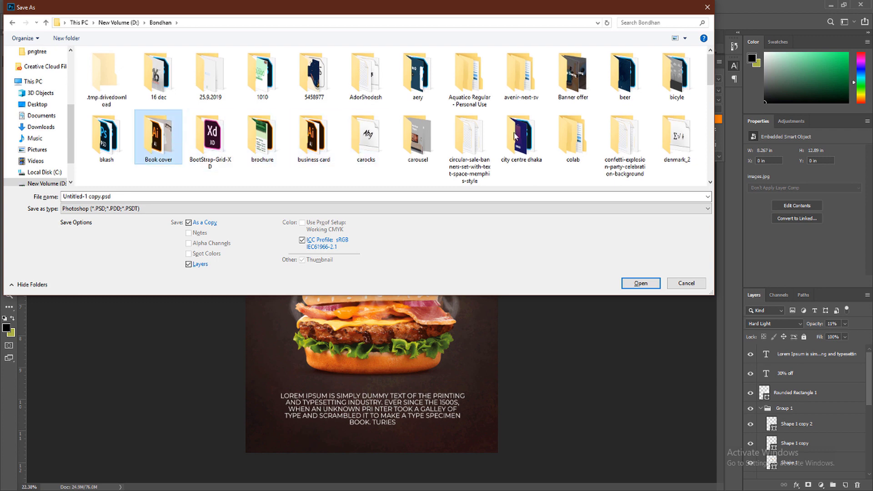
pyautogui.scroll(-1, 516, 137)
pyautogui.click(105, 136)
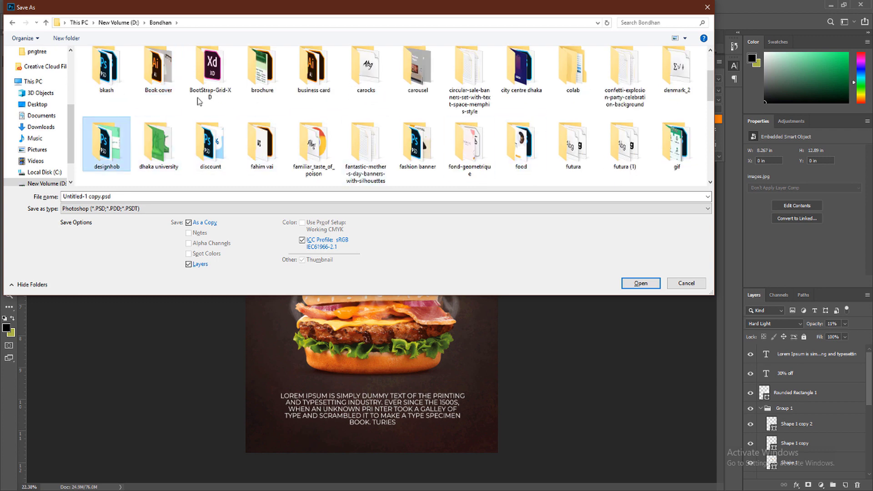
pyautogui.doubleClick(116, 146)
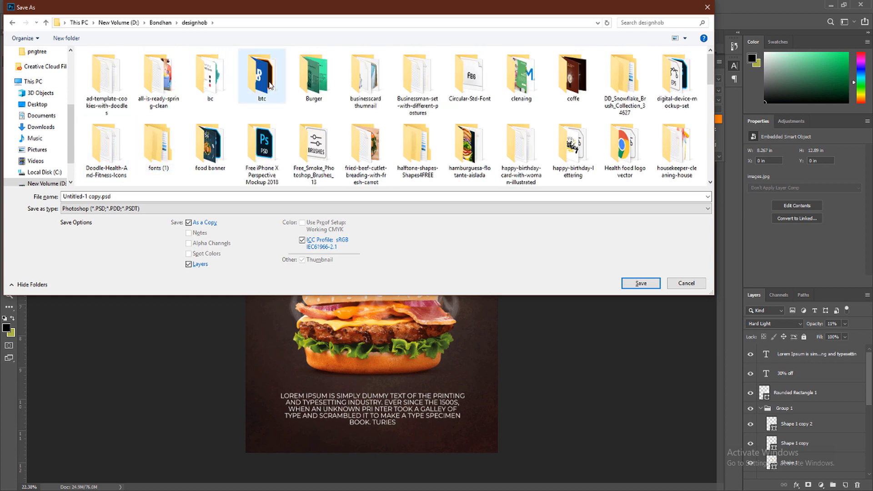
pyautogui.doubleClick(210, 145)
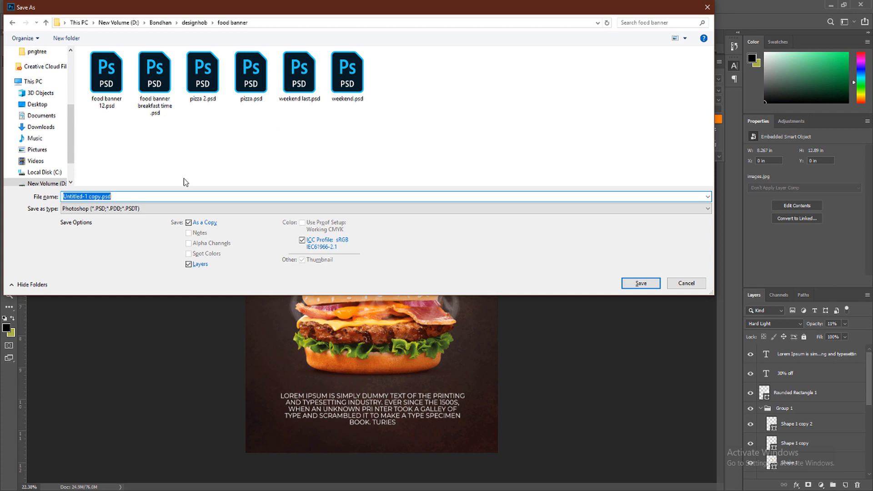
pyautogui.write('food')
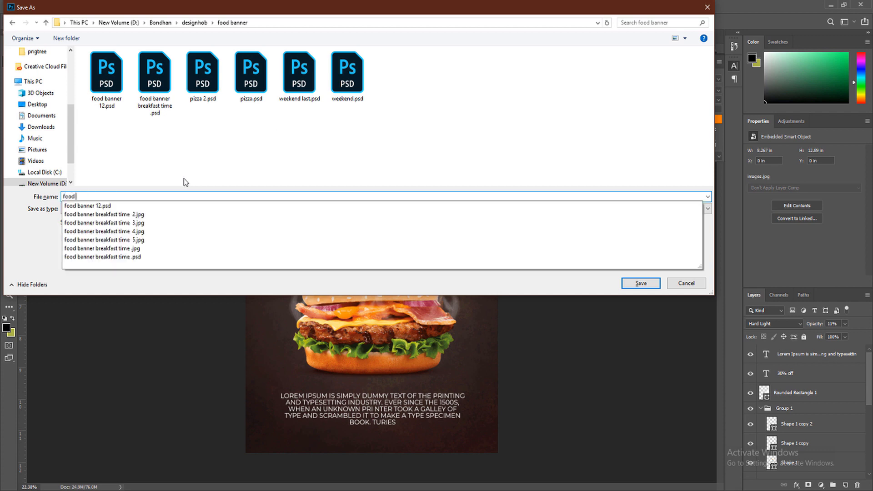
pyautogui.write(' flyer')
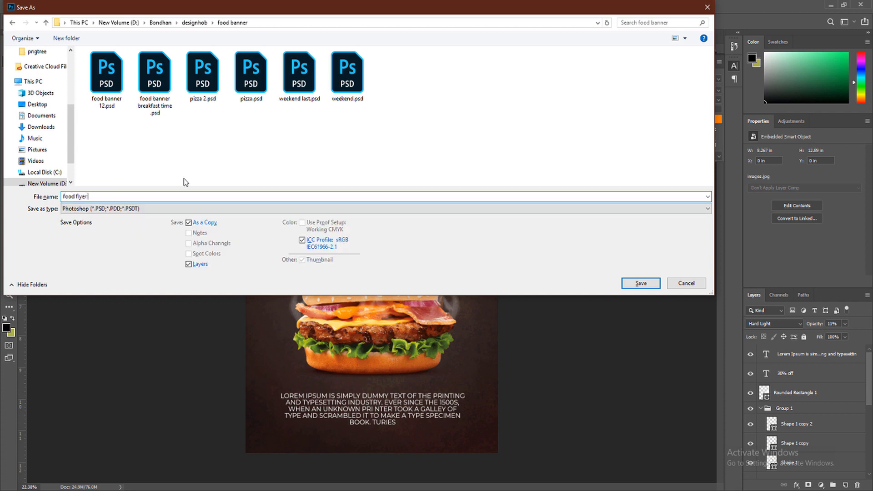
pyautogui.press('Return')
pyautogui.press('Return')
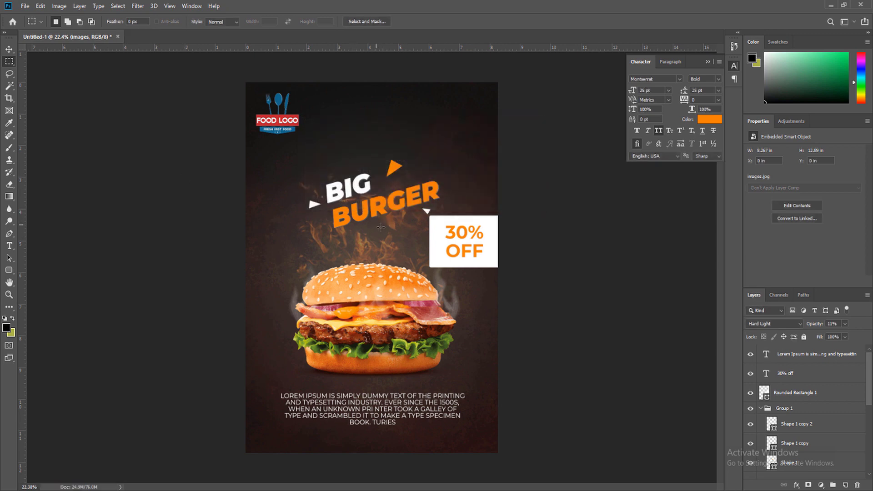
# - Hide the gradient overlay and recolour Rectangle 1 to near-black brown #1b1613
pyautogui.scroll(-5, 764, 395)
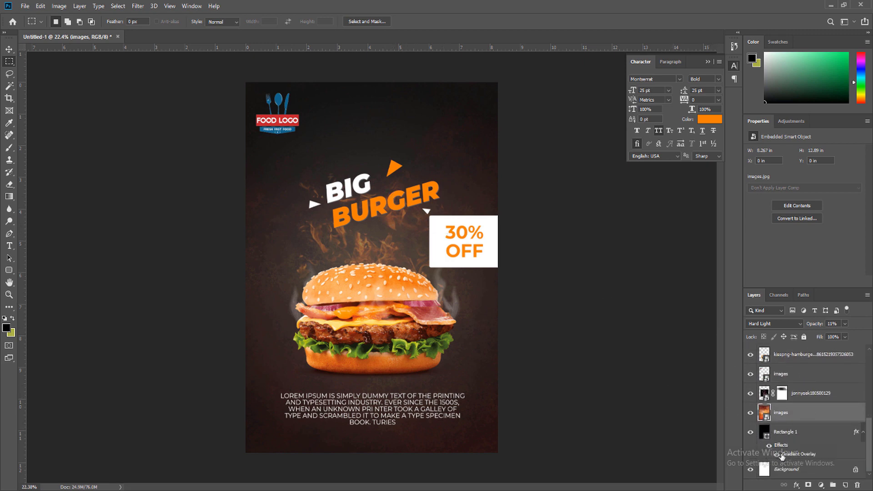
pyautogui.click(771, 454)
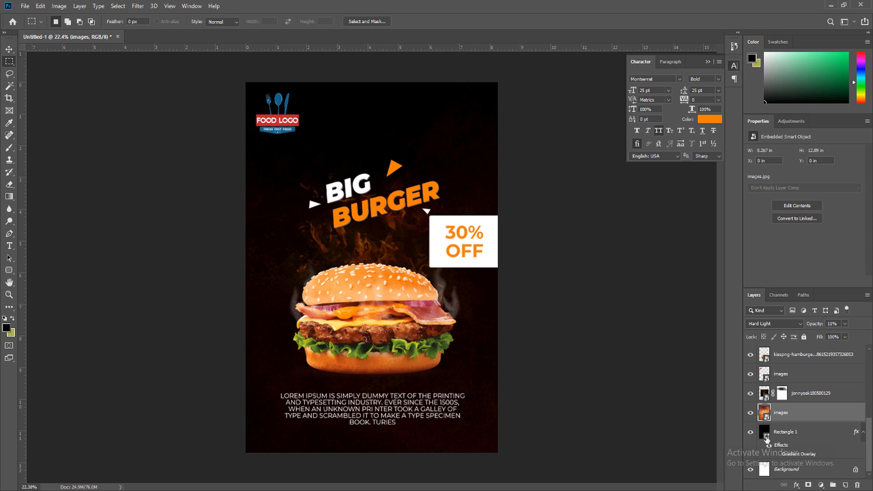
pyautogui.doubleClick(765, 434)
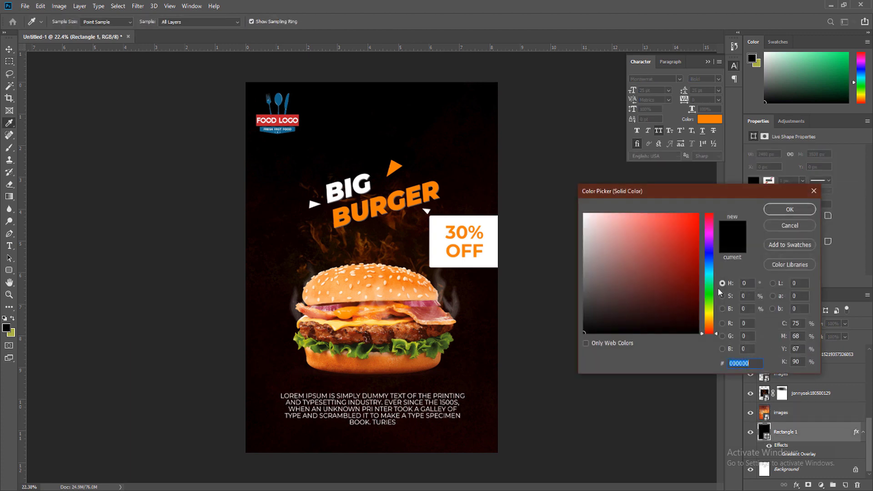
pyautogui.click(713, 272)
pyautogui.moveTo(634, 306); pyautogui.dragTo(632, 305)
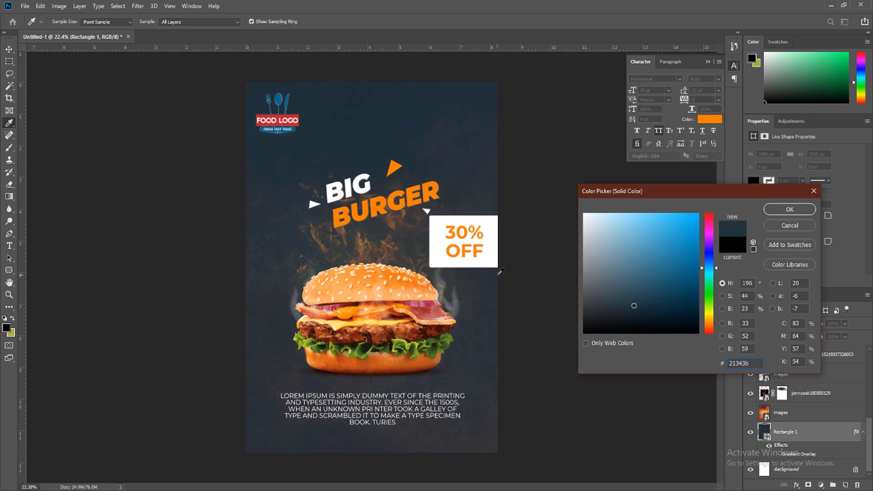
pyautogui.click(390, 358)
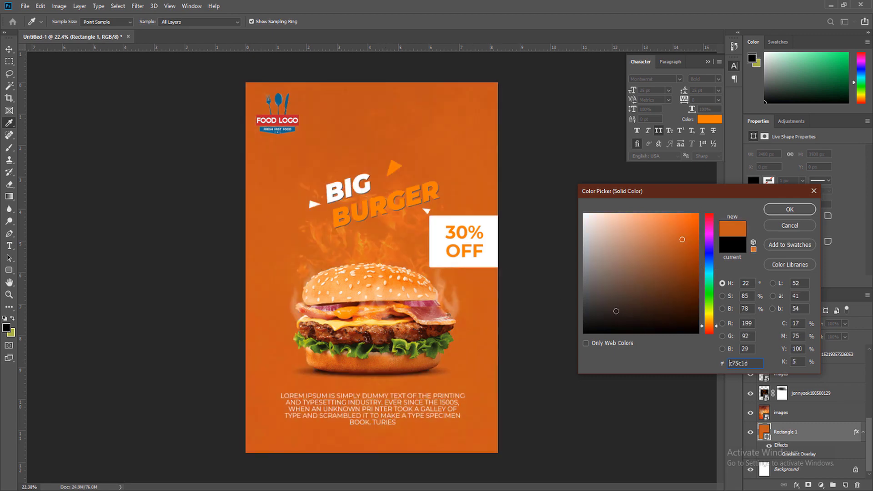
pyautogui.moveTo(616, 313); pyautogui.dragTo(615, 320)
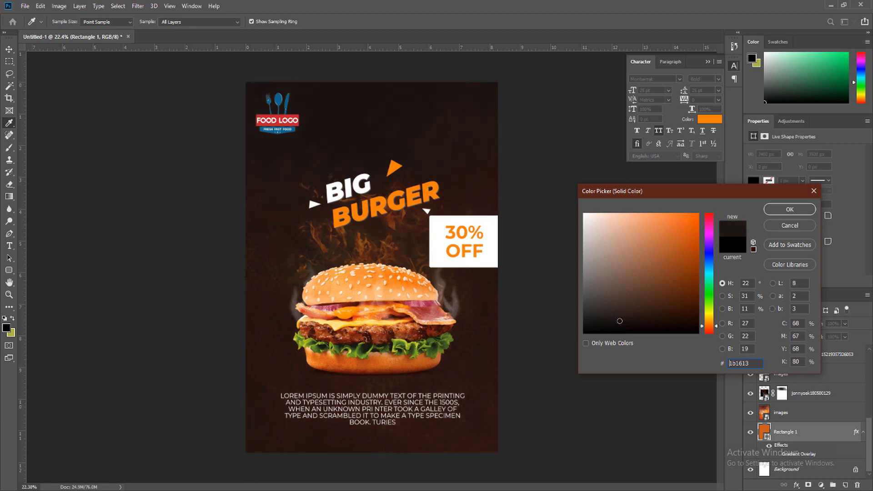
pyautogui.click(777, 211)
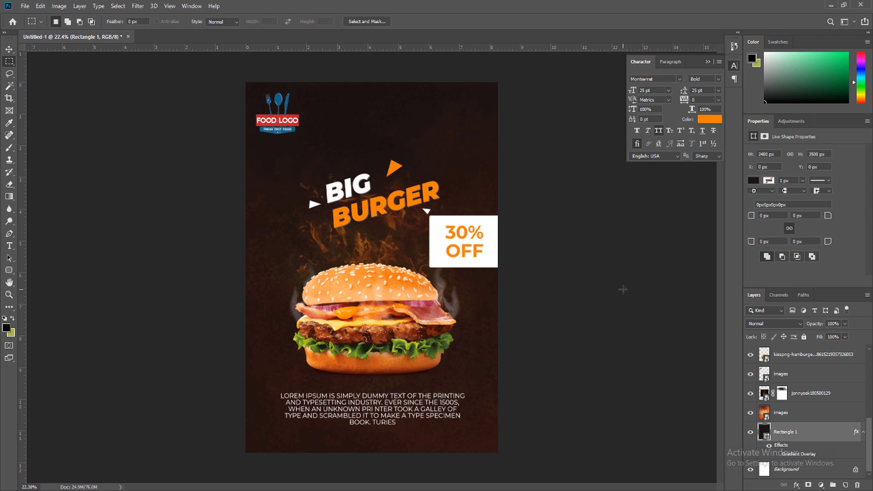
# - Save a JPEG copy as food flyer.jpg, accepting the default quality settings
pyautogui.hotkey('ctrl', 'alt', 's')
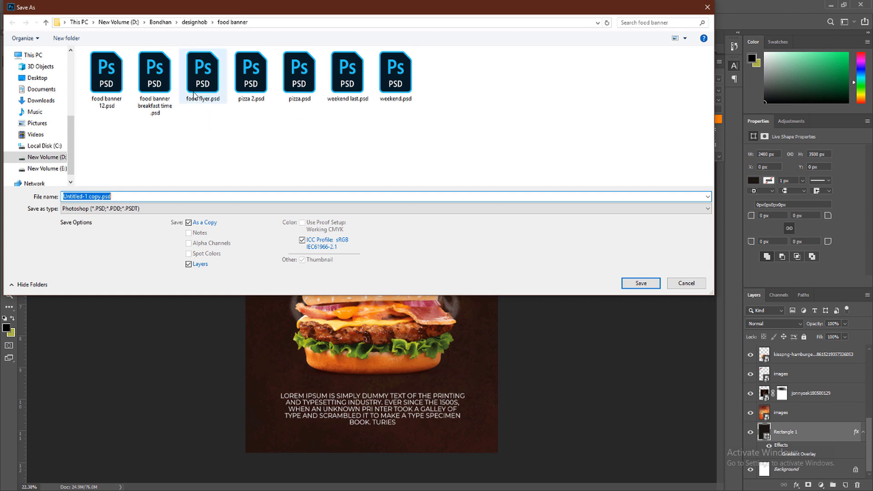
pyautogui.click(209, 84)
pyautogui.click(154, 209)
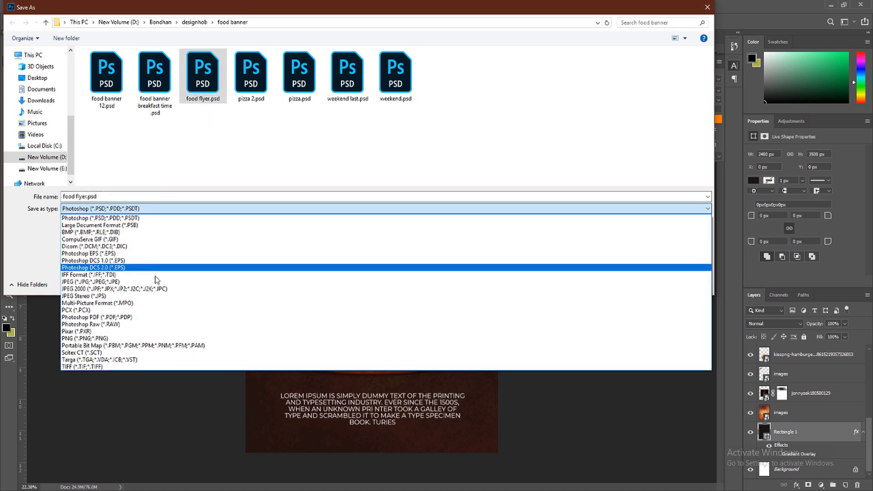
pyautogui.click(164, 282)
pyautogui.click(337, 197)
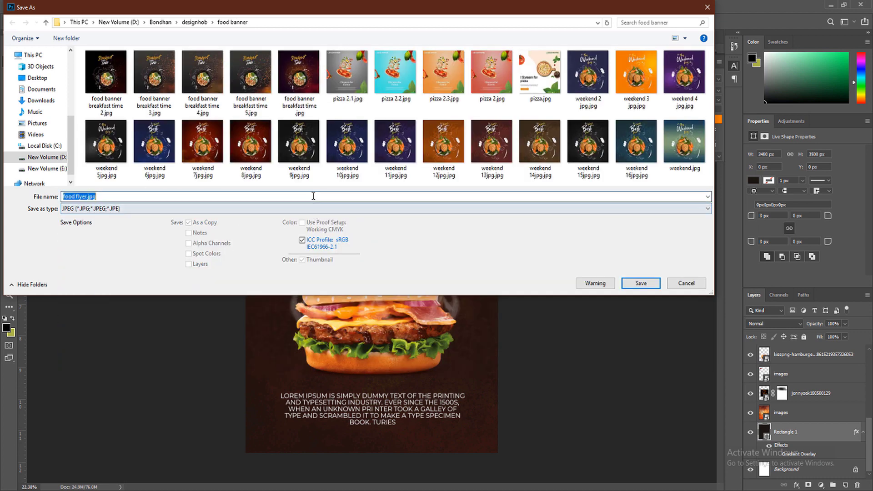
pyautogui.press('Return')
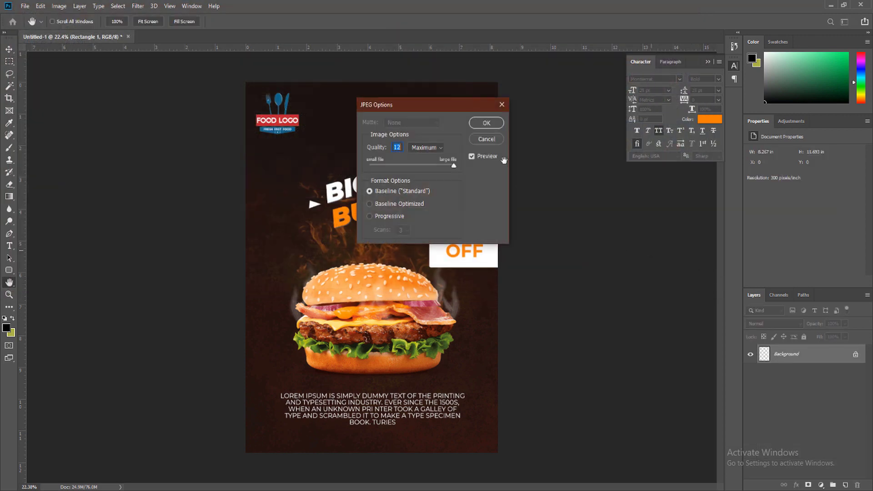
pyautogui.click(486, 123)
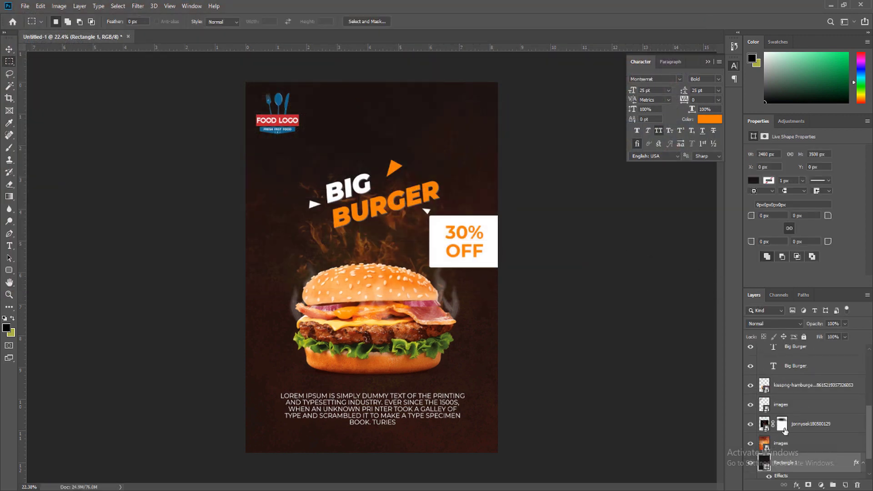
# - Hide the background gradient overlay and save another JPEG copy named food flyer
pyautogui.scroll(-1, 784, 452)
pyautogui.click(769, 455)
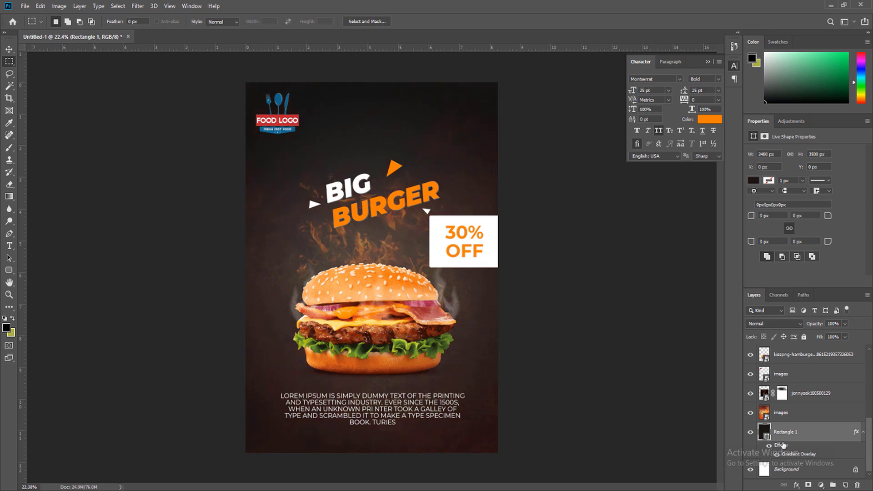
pyautogui.hotkey('ctrl', 'alt', 's')
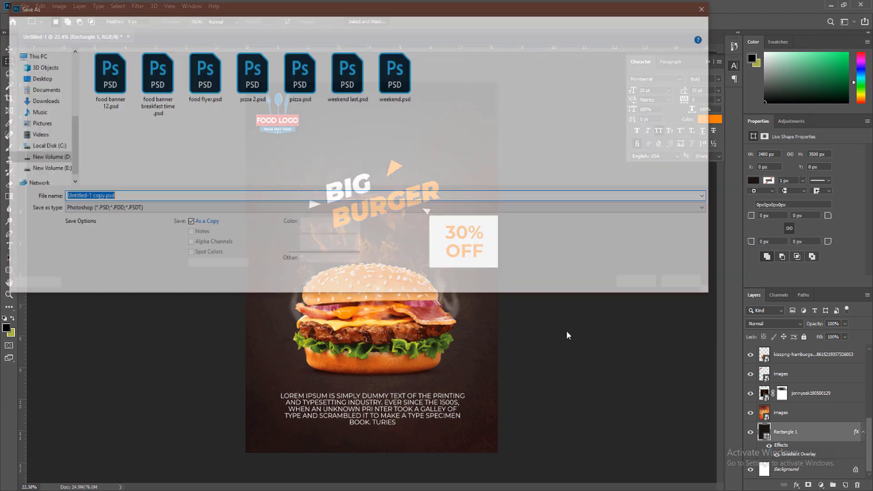
pyautogui.click(214, 208)
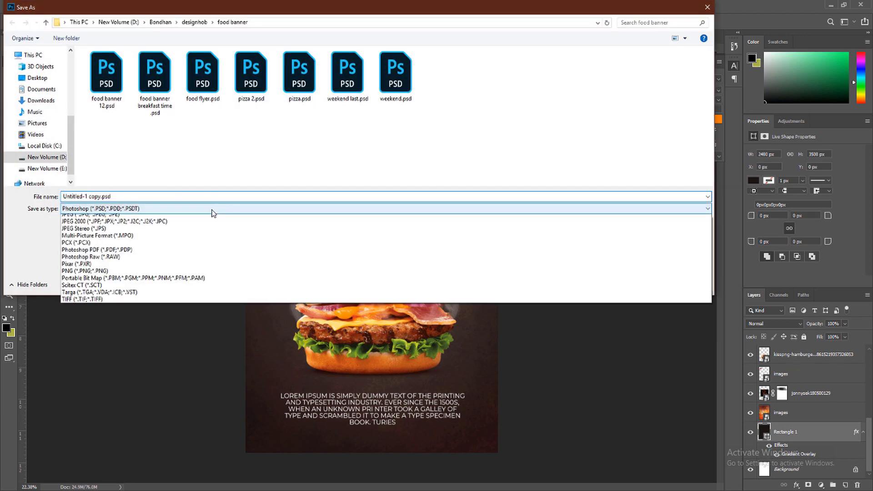
pyautogui.click(209, 283)
pyautogui.scroll(-2, 368, 152)
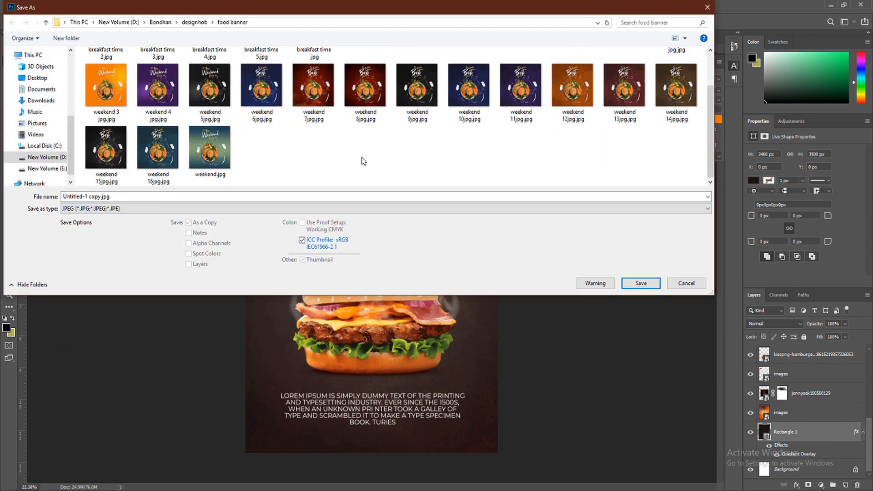
pyautogui.scroll(2, 273, 152)
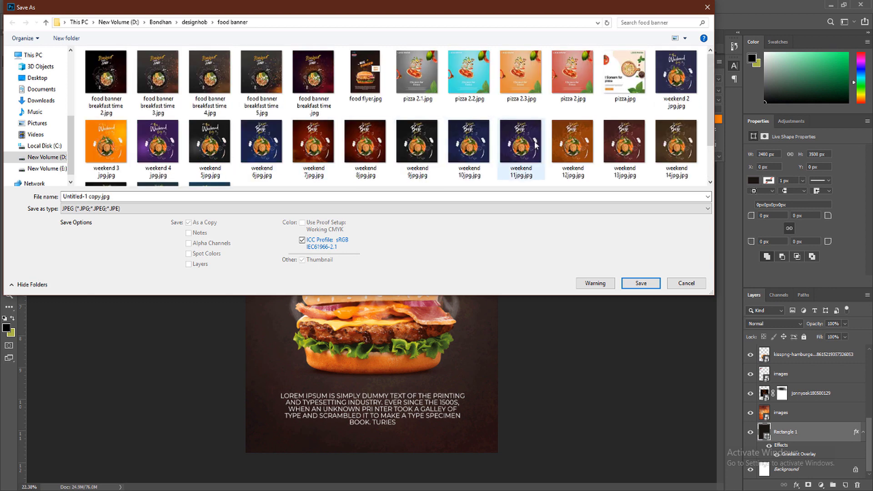
pyautogui.click(367, 78)
pyautogui.click(106, 197)
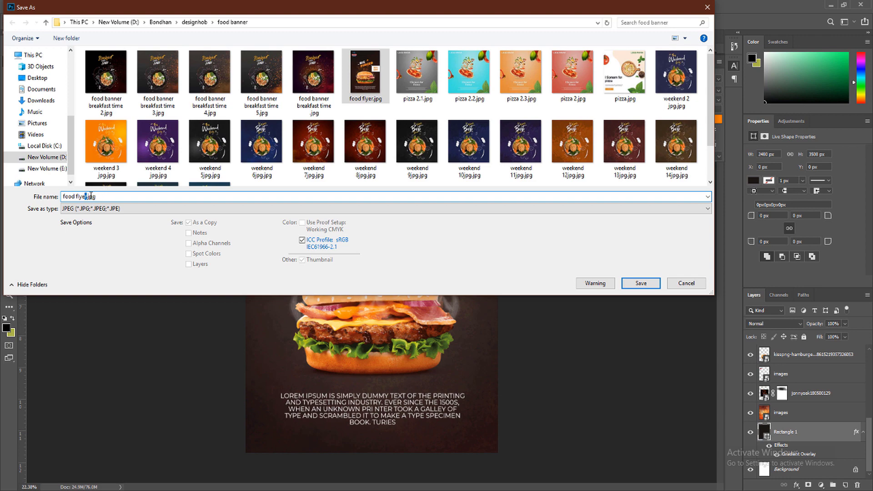
pyautogui.click(91, 196)
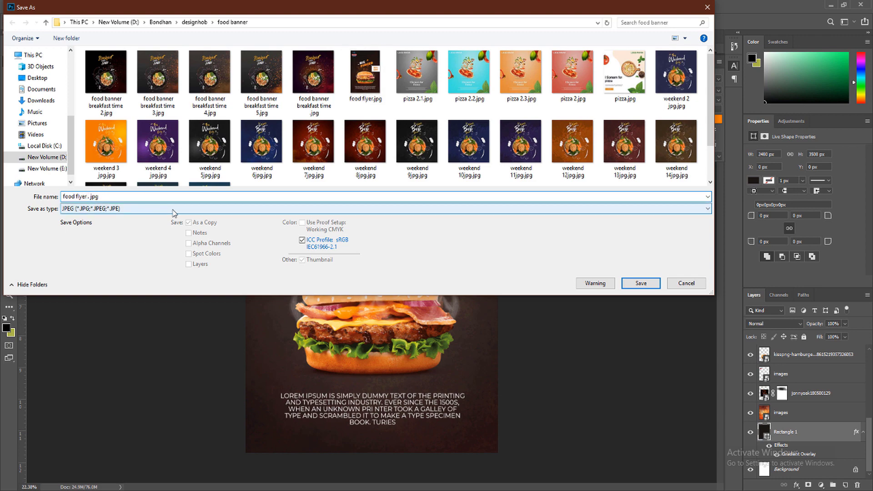
pyautogui.write('2')
pyautogui.press('Return')
pyautogui.press('Return')
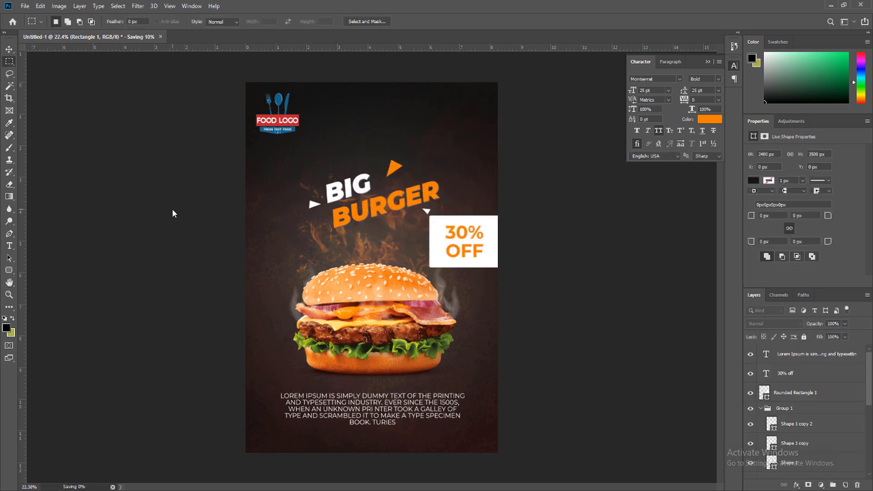
# - Fill the Rectangle 1 background with pure black #000000
pyautogui.scroll(-3, 780, 461)
pyautogui.scroll(-5, 779, 460)
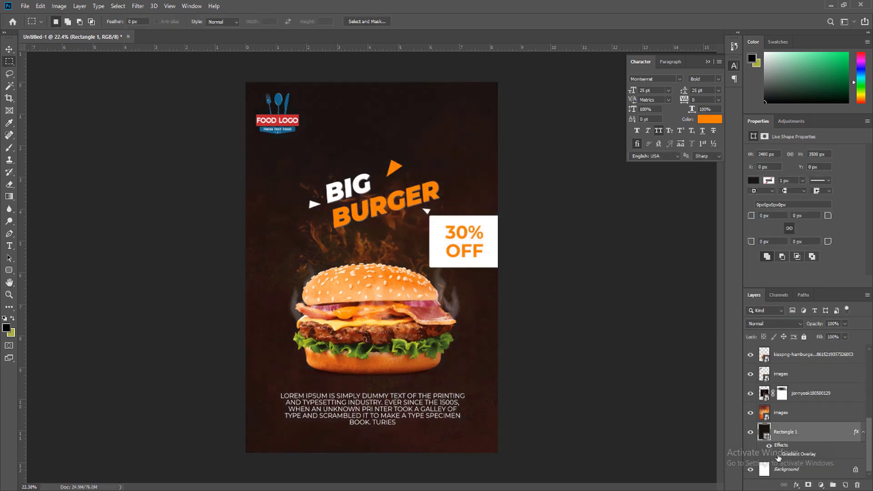
pyautogui.doubleClick(765, 434)
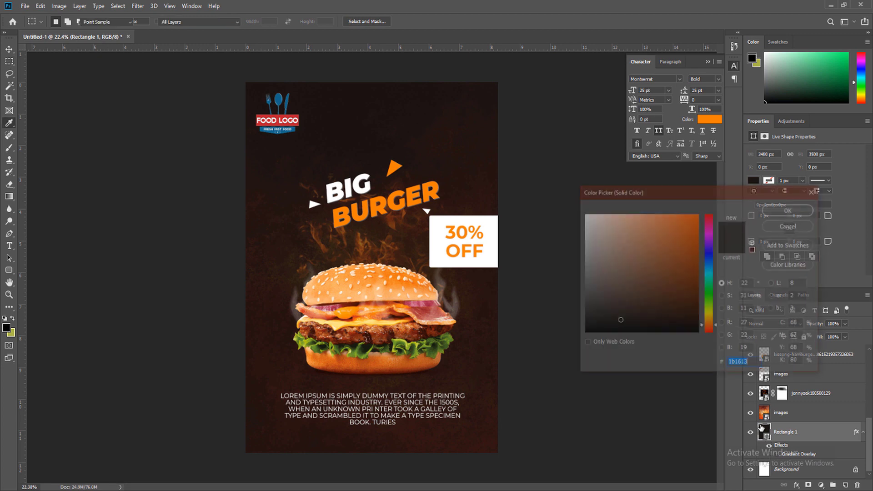
pyautogui.moveTo(612, 326); pyautogui.dragTo(563, 354)
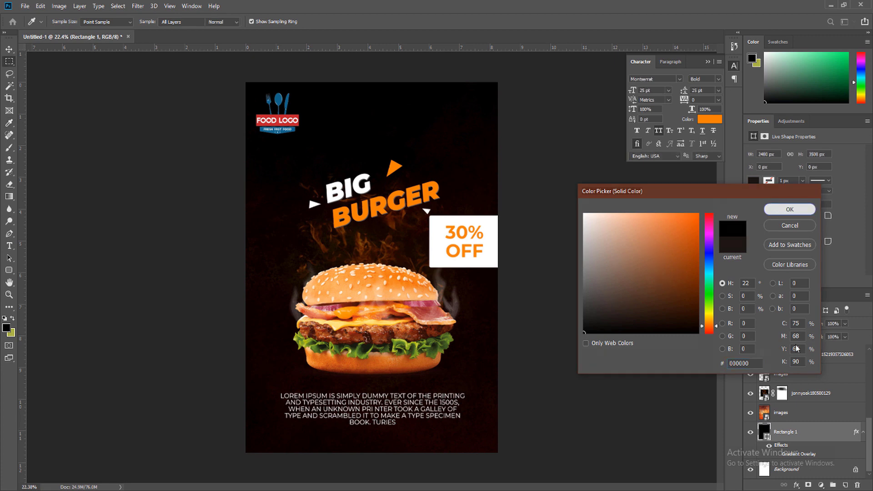
pyautogui.click(773, 210)
# - Fade the 'images' texture layer's opacity down to 0%
pyautogui.click(796, 414)
pyautogui.moveTo(829, 337); pyautogui.dragTo(830, 339)
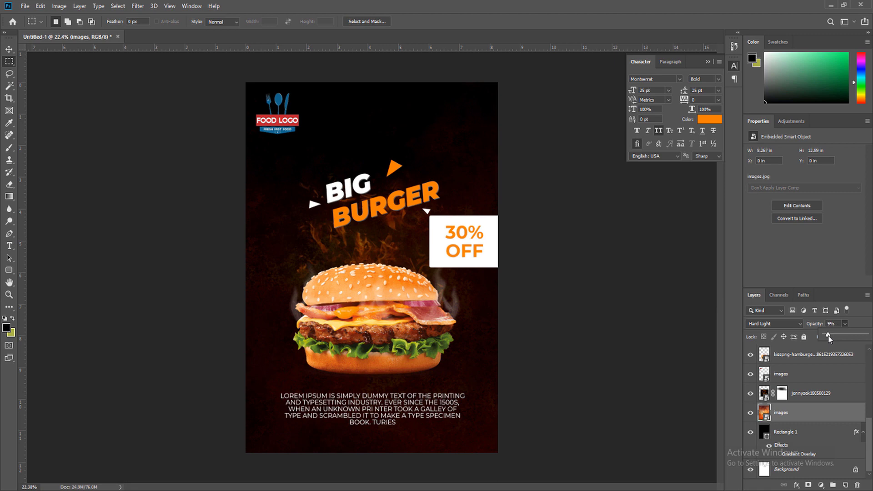
pyautogui.moveTo(829, 338)
pyautogui.mouseDown()
pyautogui.moveTo(840, 338)
pyautogui.moveTo(828, 338)
pyautogui.mouseUp()
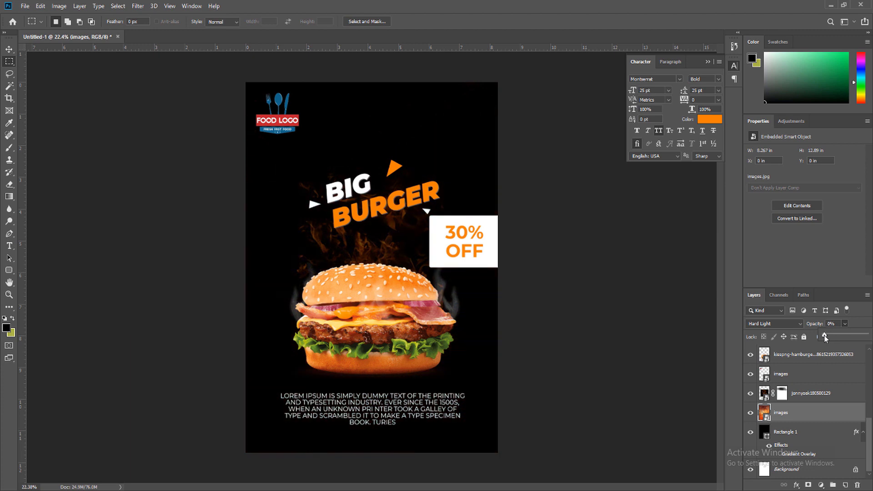
pyautogui.click(773, 437)
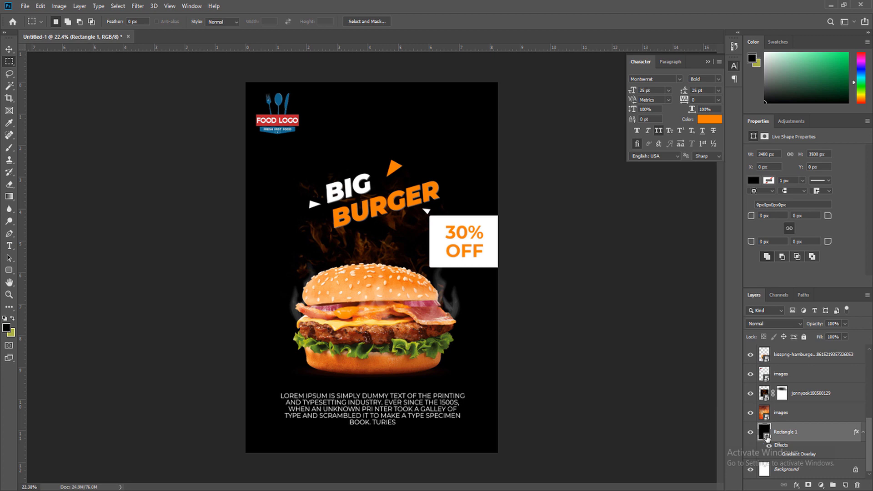
# - Change the Rectangle 1 background fill to dark grey #3a3a3a
pyautogui.doubleClick(764, 432)
pyautogui.moveTo(584, 287)
pyautogui.mouseDown()
pyautogui.moveTo(576, 289)
pyautogui.moveTo(584, 307)
pyautogui.mouseUp()
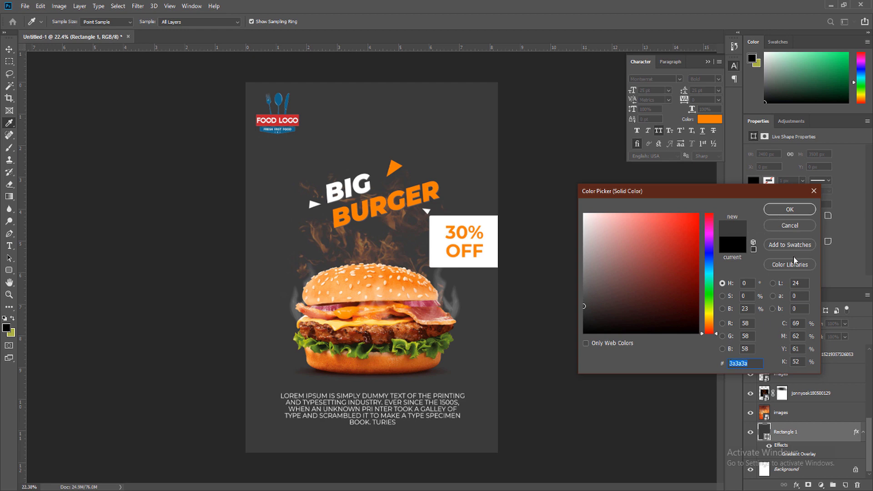
pyautogui.click(790, 209)
# - Set the 'images' texture layer to 15% opacity with Hard Light blend mode
pyautogui.click(794, 414)
pyautogui.click(844, 324)
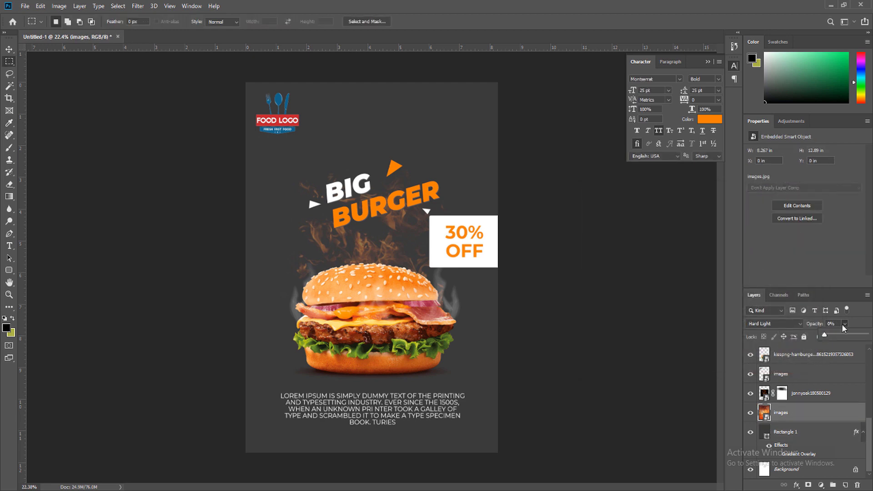
pyautogui.click(834, 336)
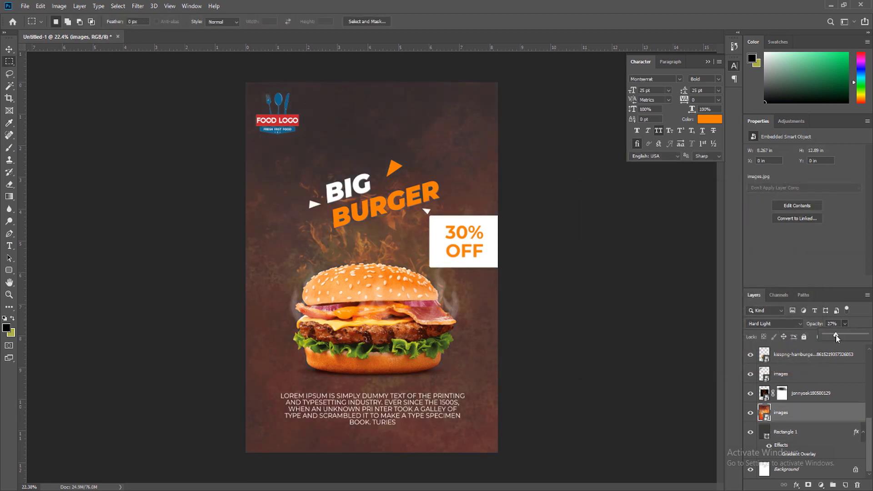
pyautogui.moveTo(834, 337); pyautogui.dragTo(830, 336)
pyautogui.click(770, 324)
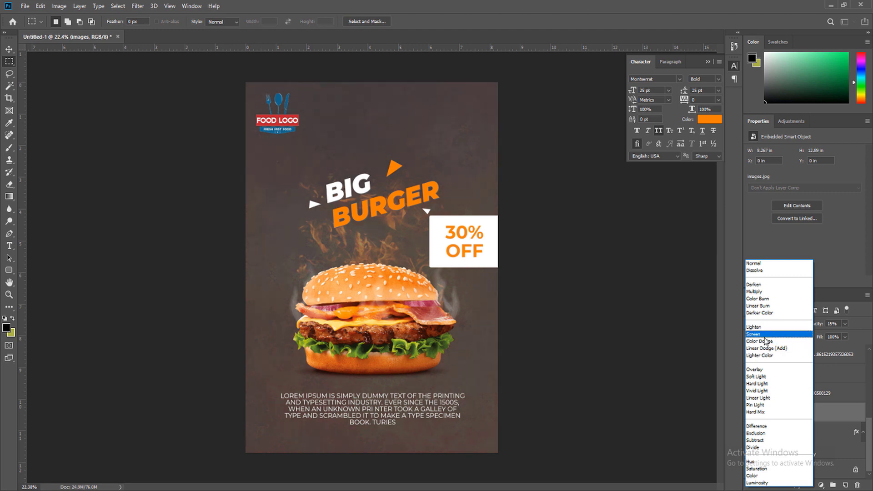
pyautogui.click(765, 336)
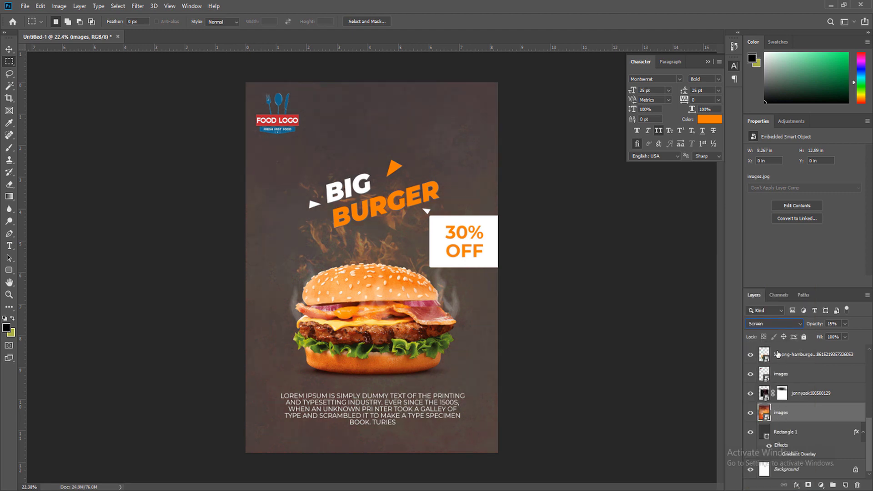
pyautogui.click(772, 324)
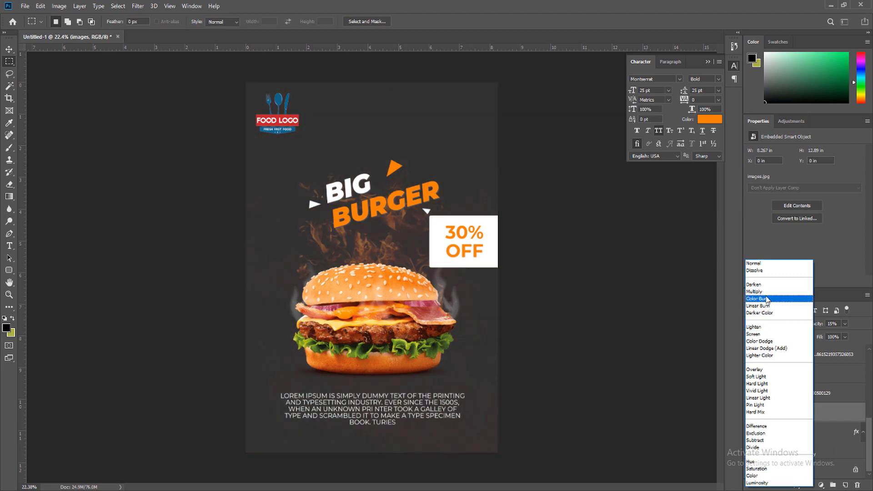
pyautogui.click(759, 384)
# - Recolour the Rectangle 1 background to dark plum-brown #412d34
pyautogui.click(789, 431)
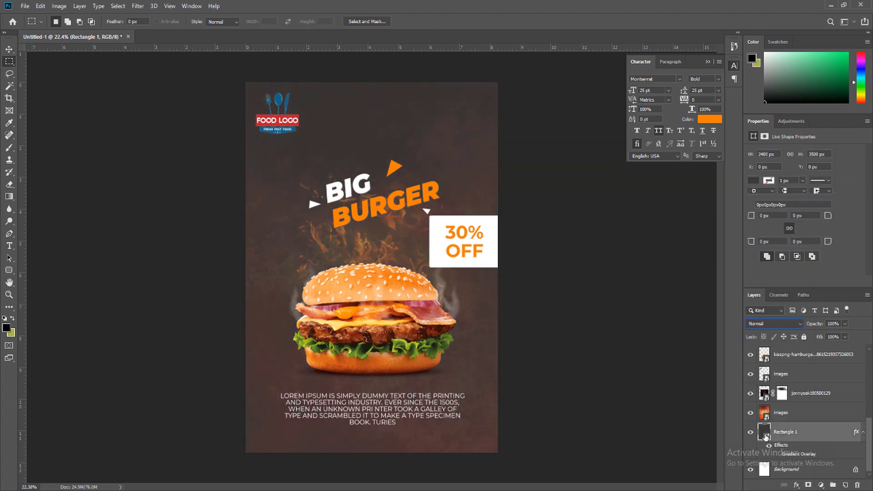
pyautogui.doubleClick(765, 430)
pyautogui.click(441, 305)
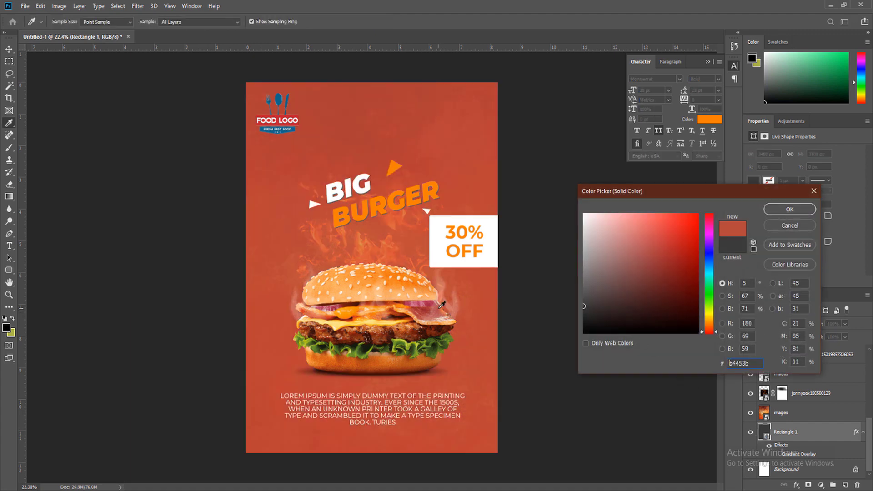
pyautogui.click(651, 298)
pyautogui.moveTo(651, 298); pyautogui.dragTo(619, 303)
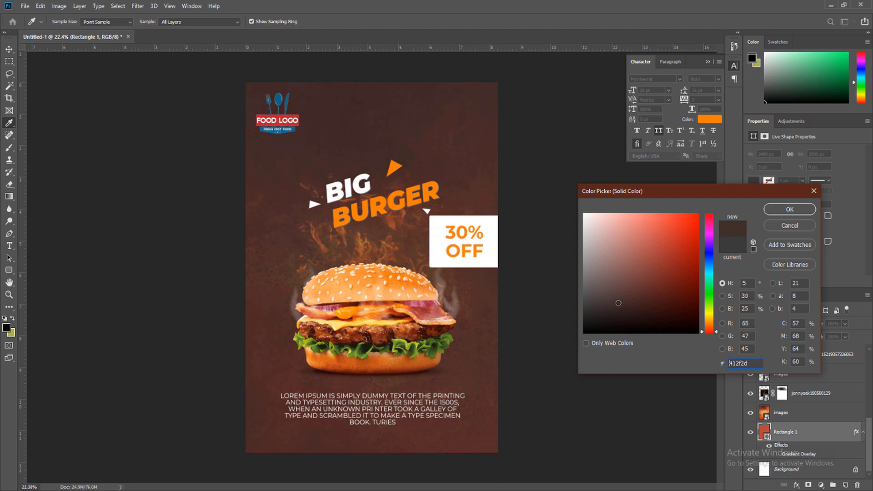
pyautogui.moveTo(710, 331); pyautogui.dragTo(702, 272)
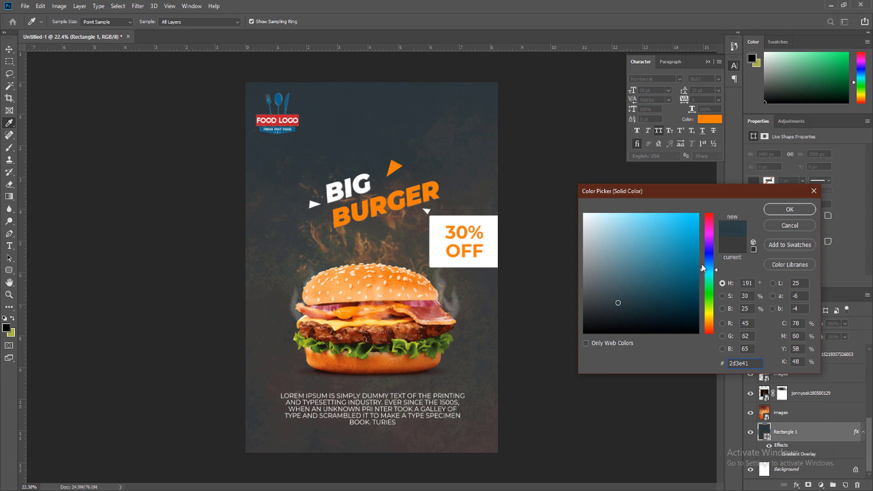
pyautogui.moveTo(711, 262); pyautogui.dragTo(710, 223)
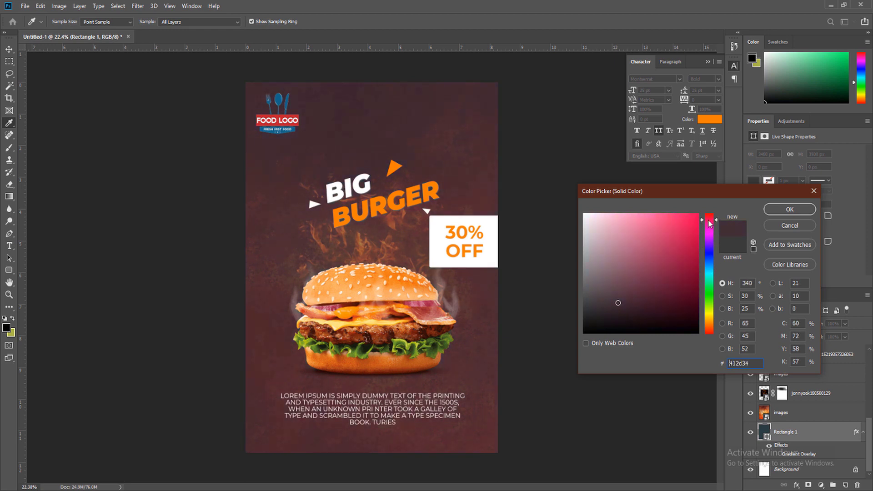
pyautogui.click(790, 210)
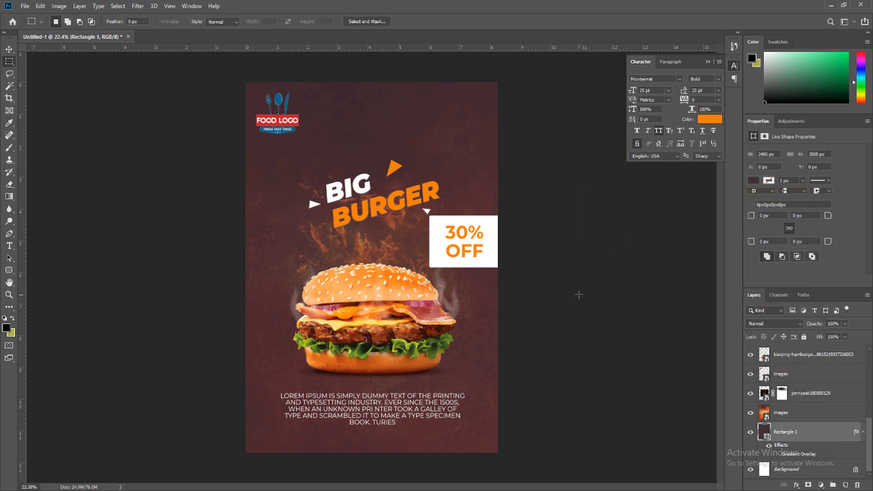
# - Save the maroon-toned flyer as food flyer.jpg, accepting the JPEG quality settings
pyautogui.hotkey('ctrl', 'shift', 's')
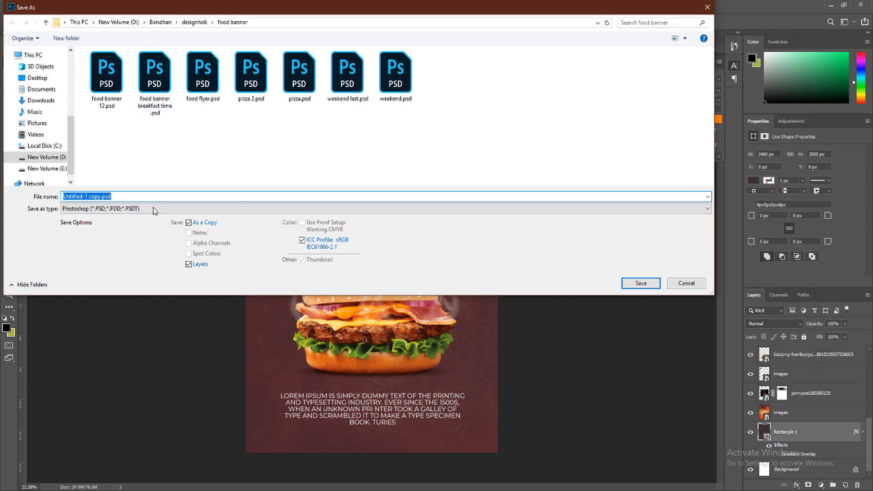
pyautogui.click(155, 208)
pyautogui.click(136, 276)
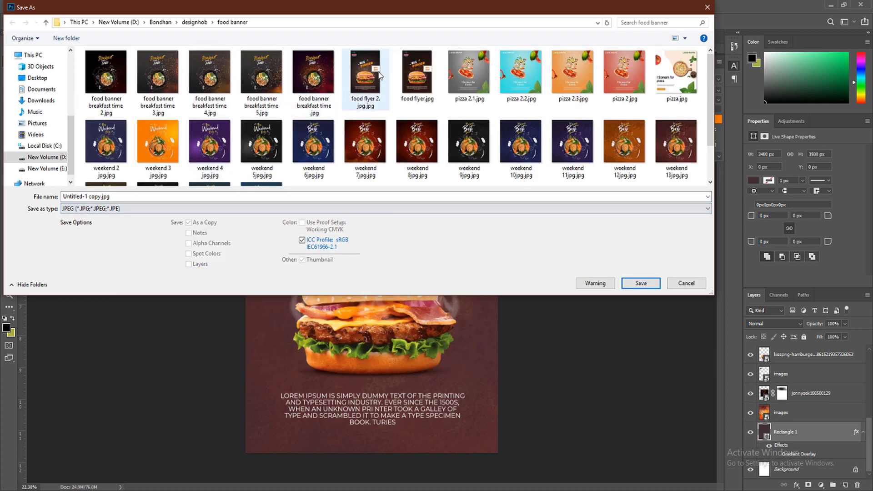
pyautogui.click(417, 73)
pyautogui.click(100, 199)
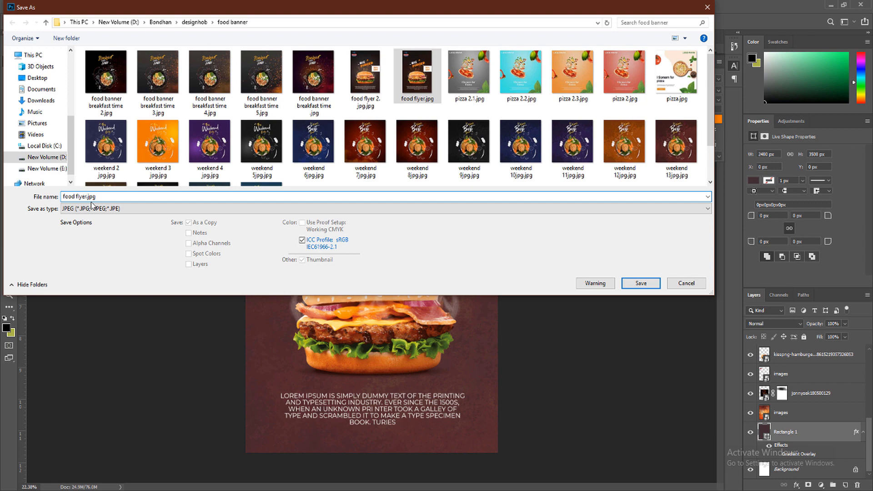
pyautogui.press('Left')
pyautogui.press('Left')
pyautogui.press('Left')
pyautogui.press('Return')
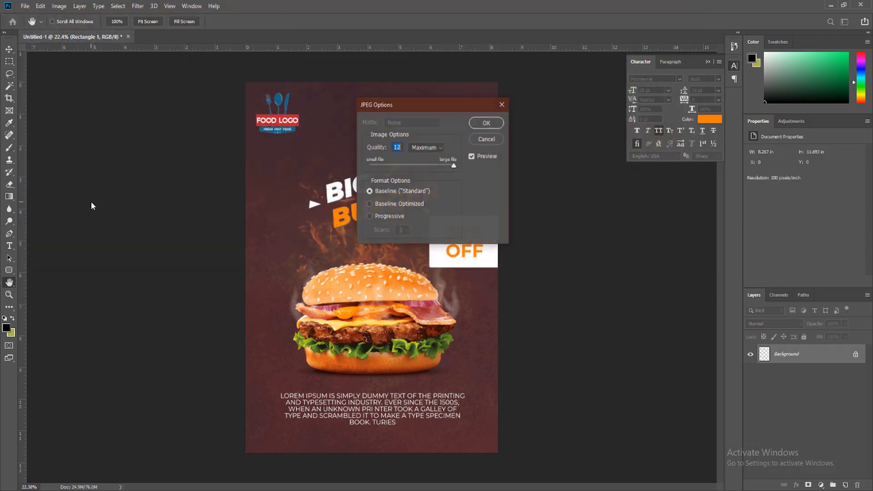
pyautogui.press('Return')
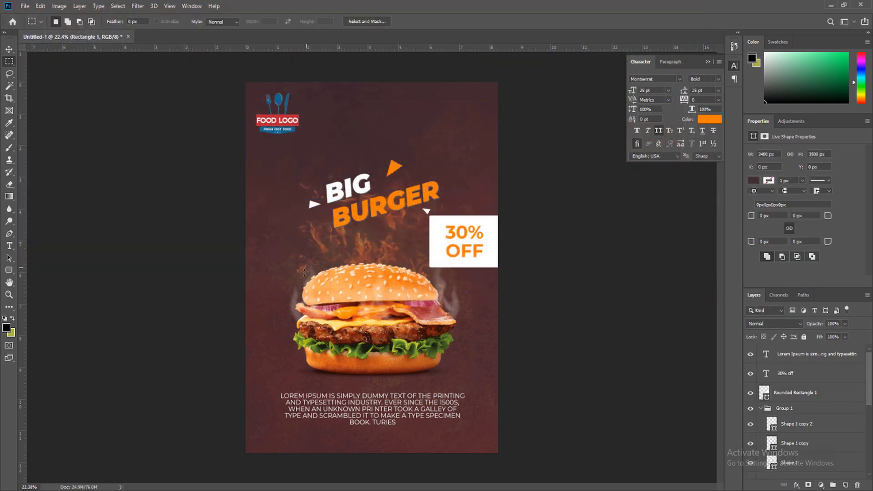